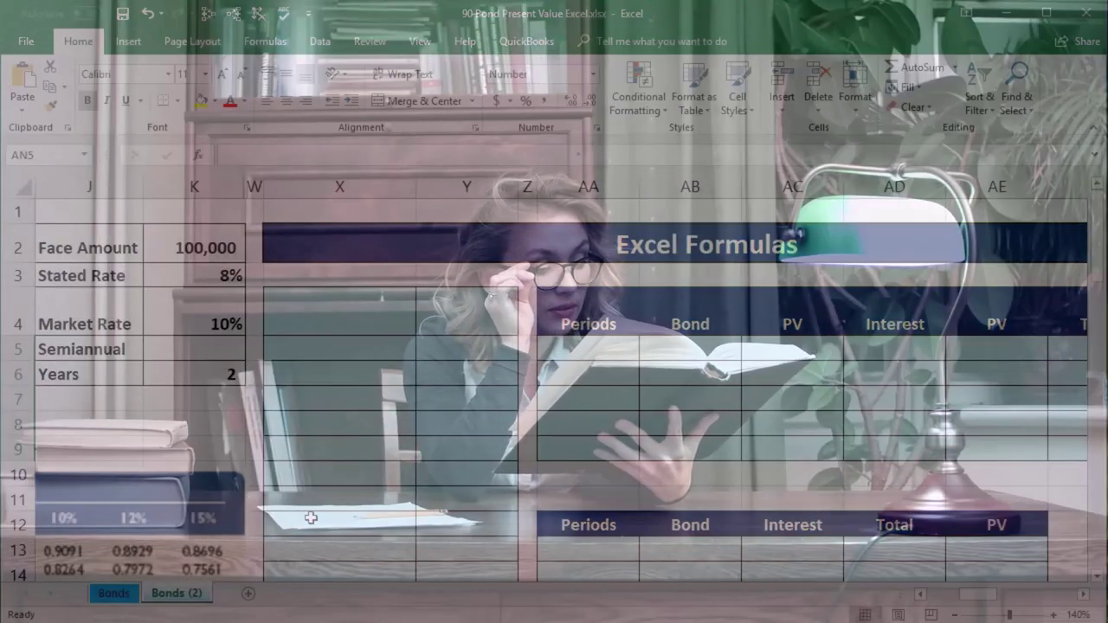
- Review the rate table picture and the present value of 1 formula, then return to the bond inputs
left_click_drag(978, 595, 953, 598)
left_click(713, 534)
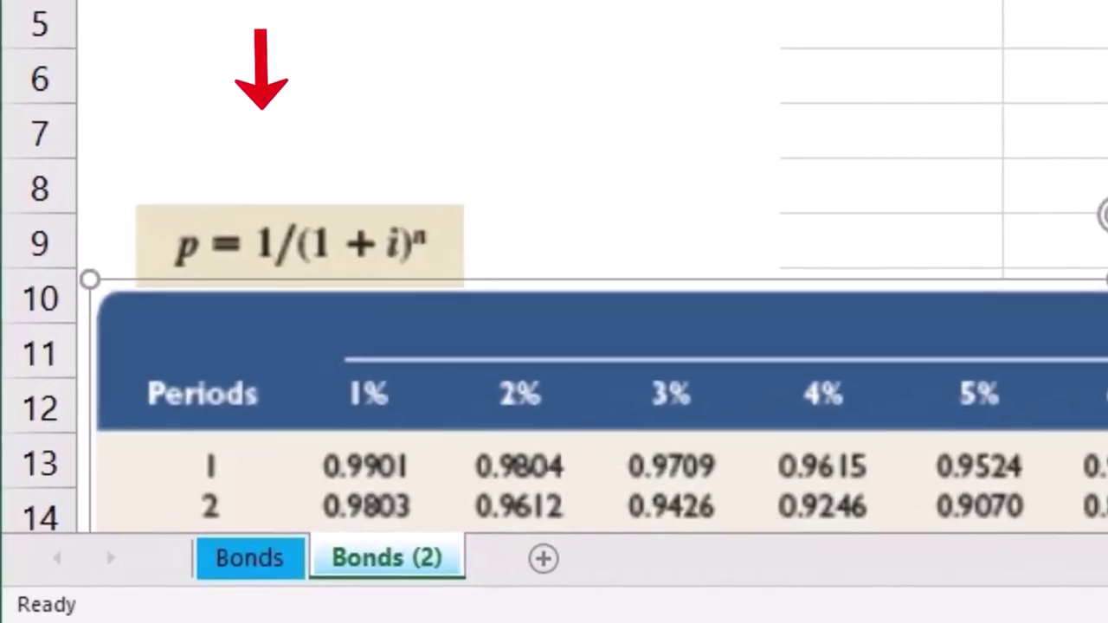
left_click(454, 249)
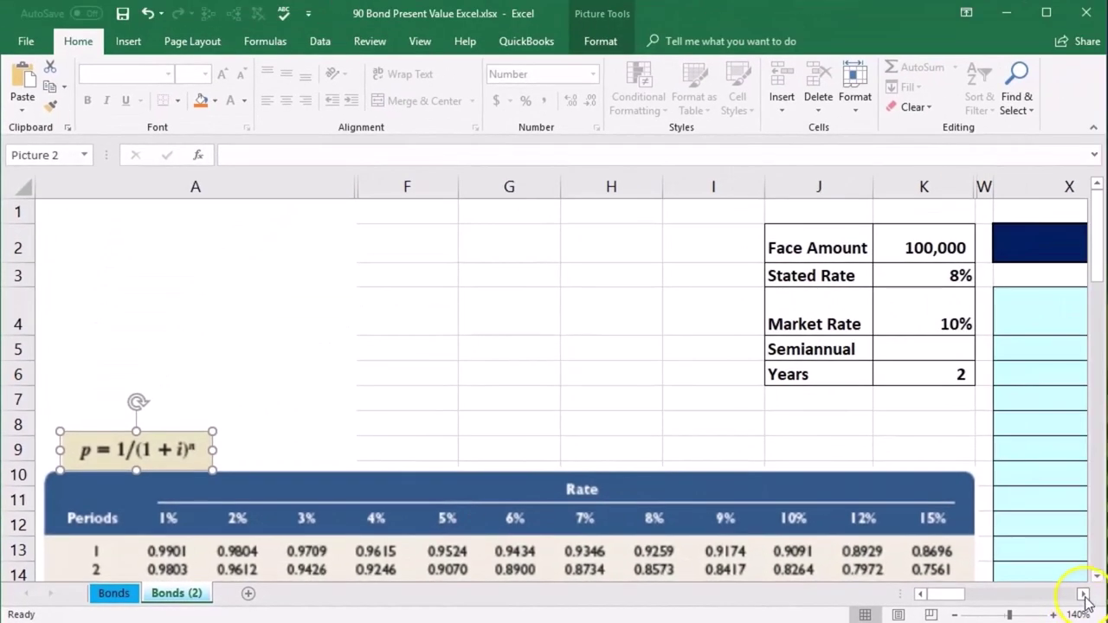
left_click(1084, 595)
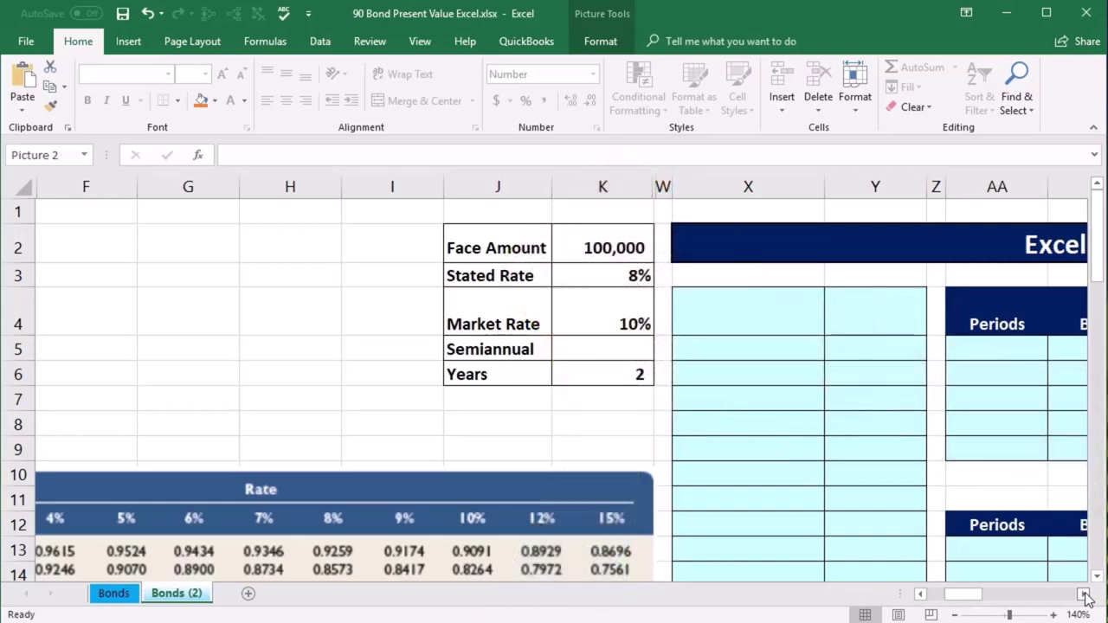
left_click(1085, 595)
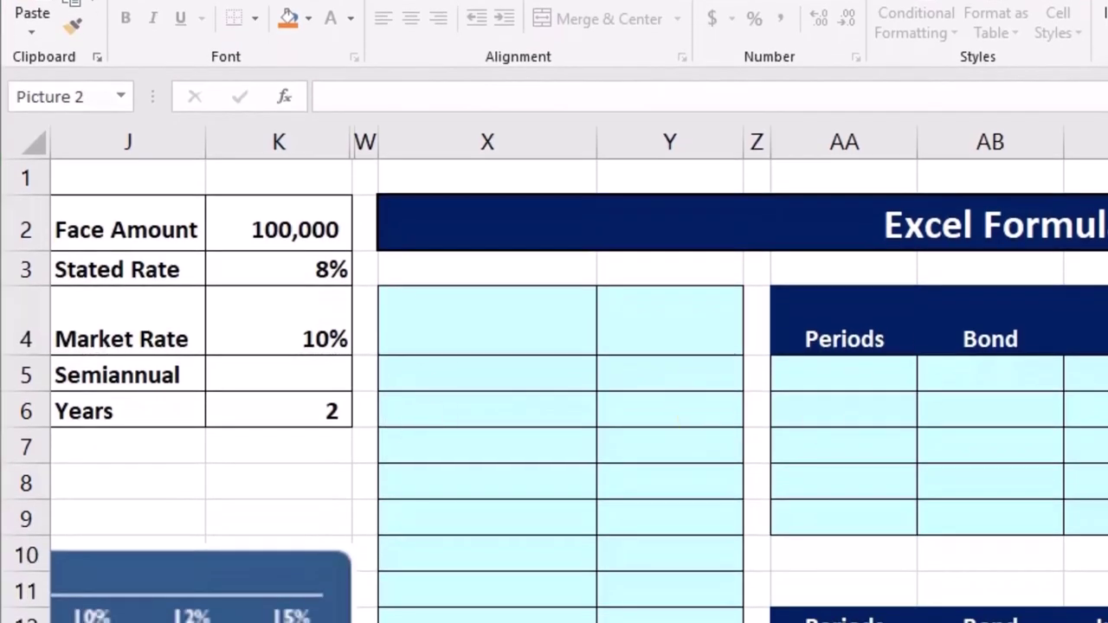
- In Calculator beside the bond inputs, compute 100,000 × 0.08 ÷ 2 = 4,000 semiannual interest
left_click_drag(797, 210, 668, 196)
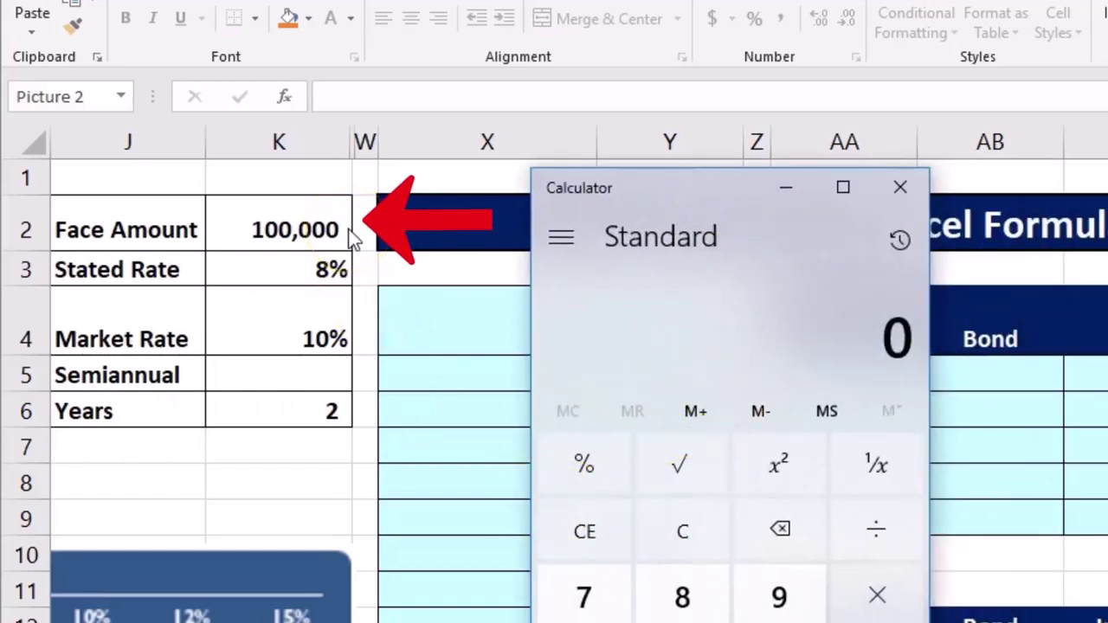
type("100")
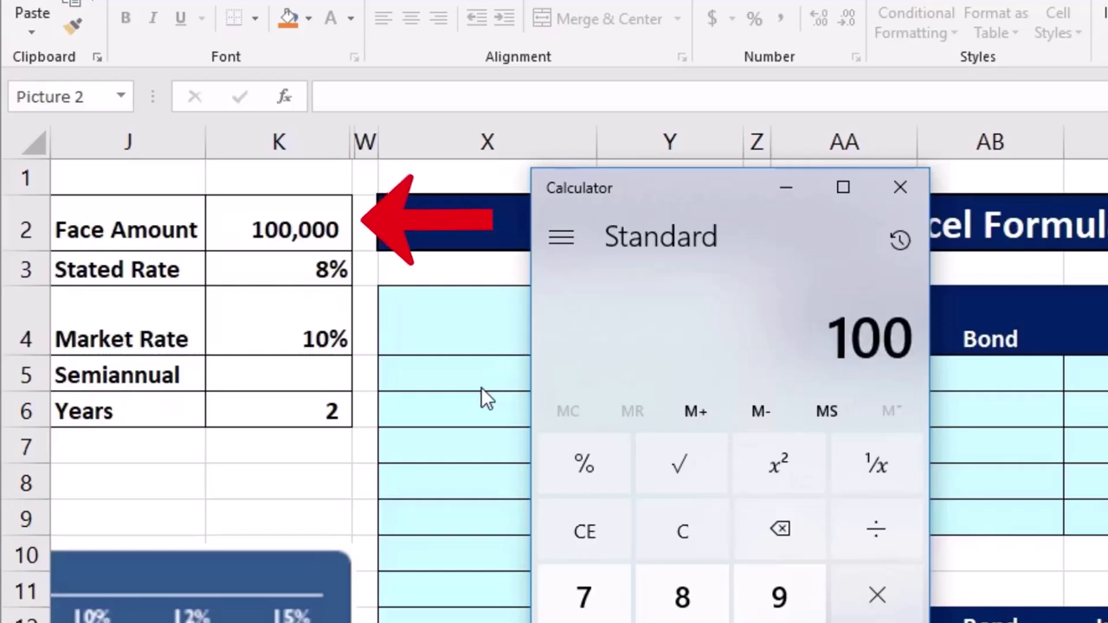
type(",000")
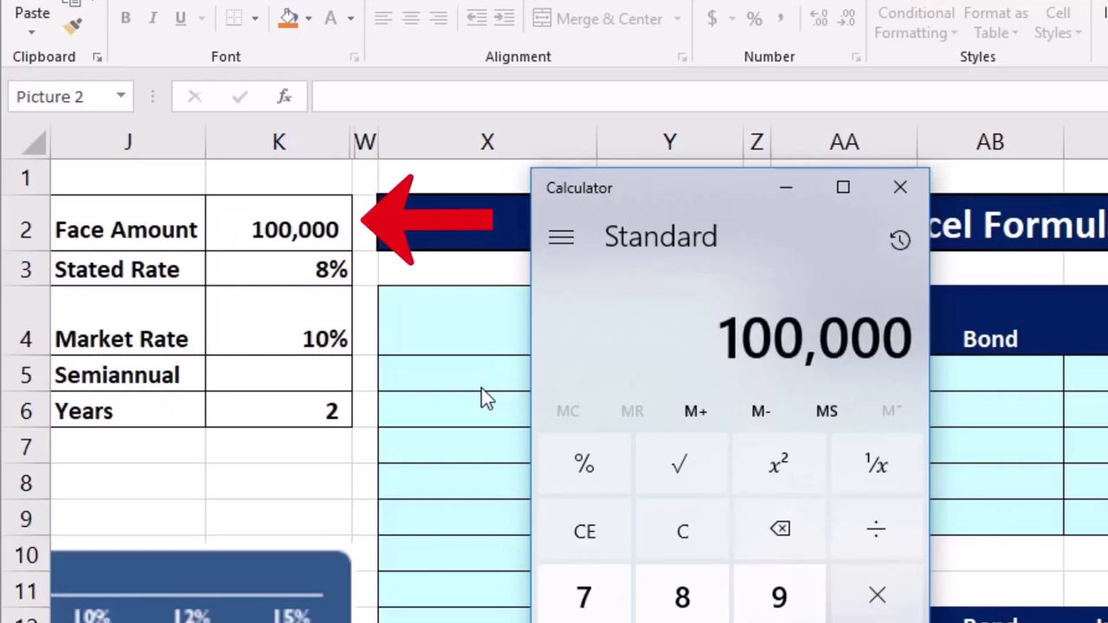
type("*0.0")
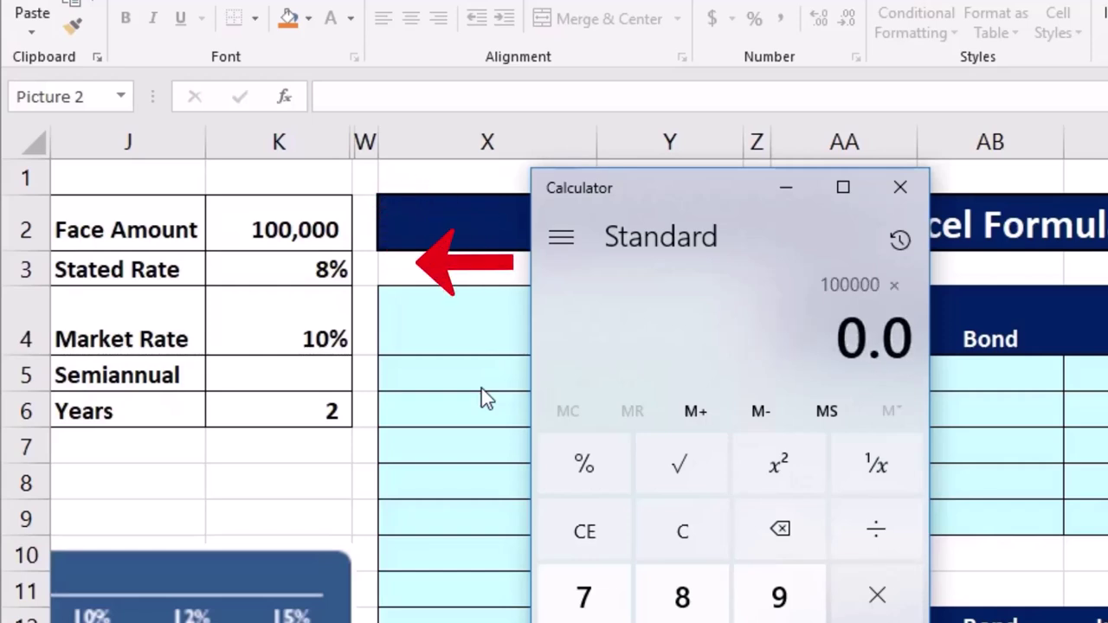
type("8")
key("Return")
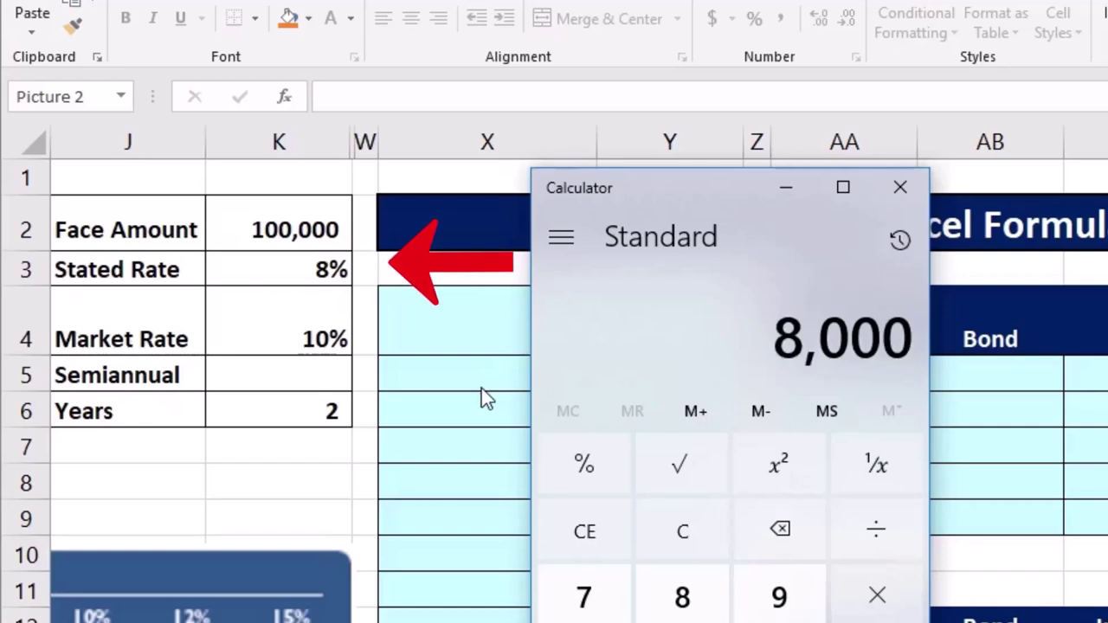
type("/")
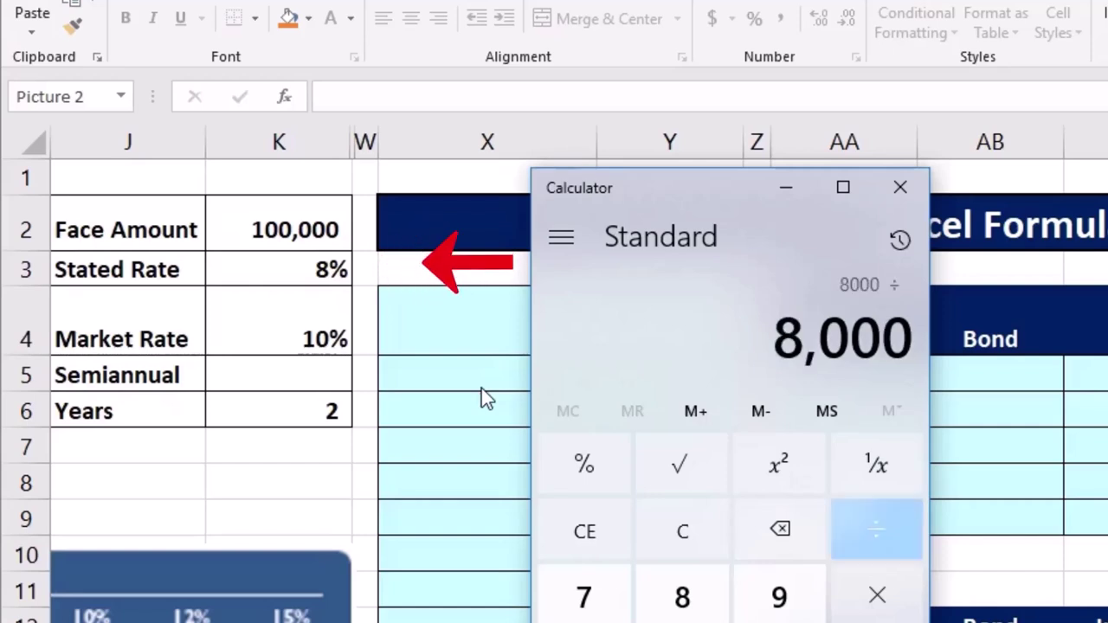
type("2")
key("Return")
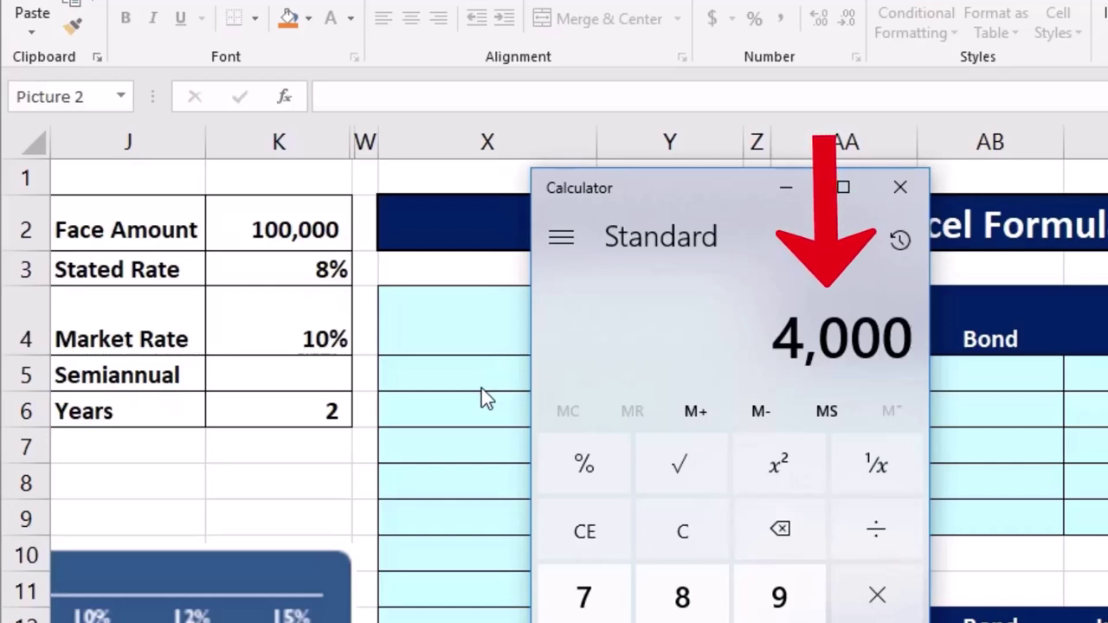
- Multiply the 4,000 by four periods and add the 100,000 face amount for 116,000
key("asterisk")
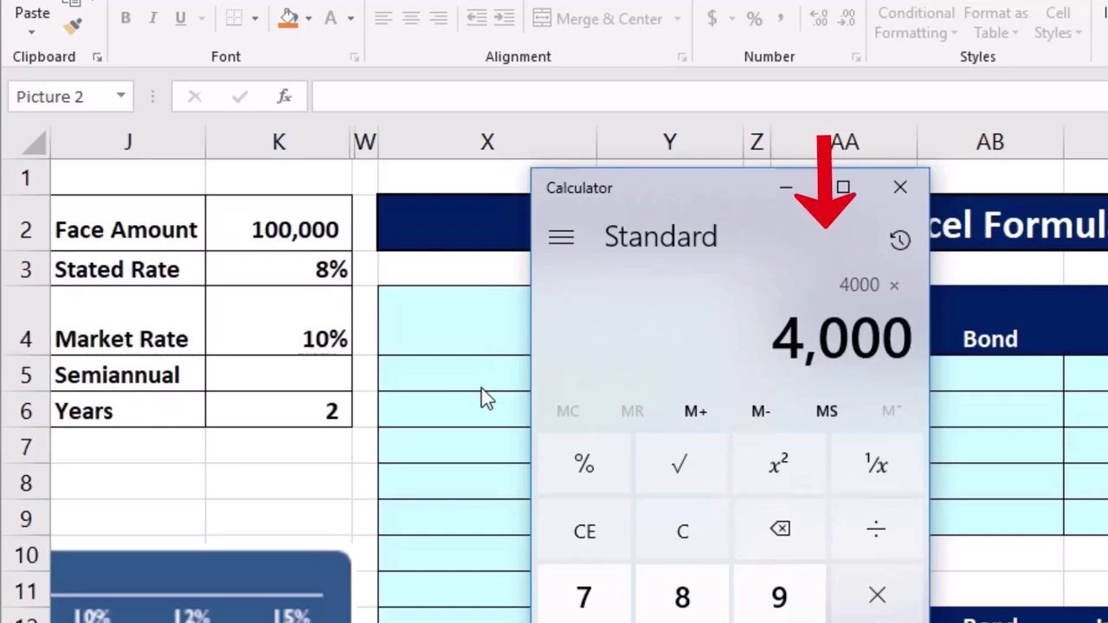
type("4")
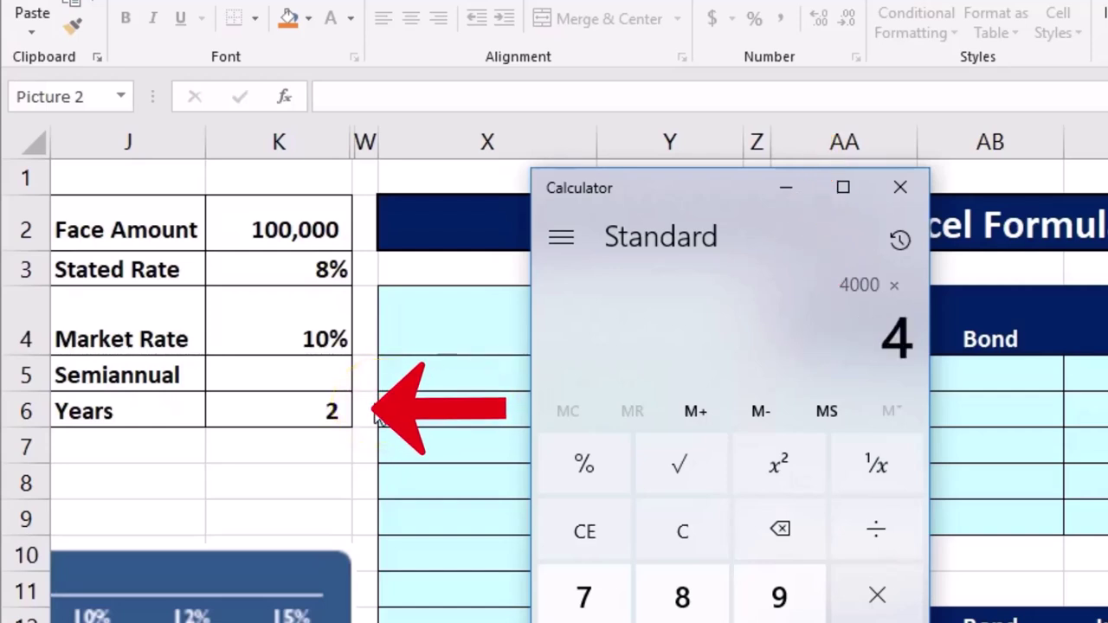
key("Return")
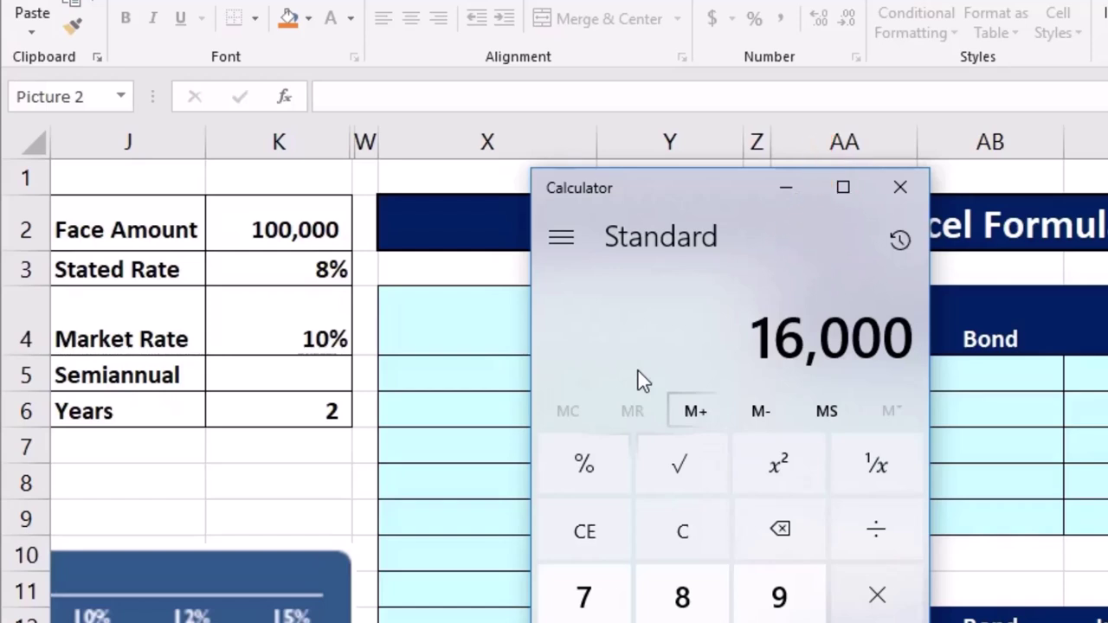
type("+100")
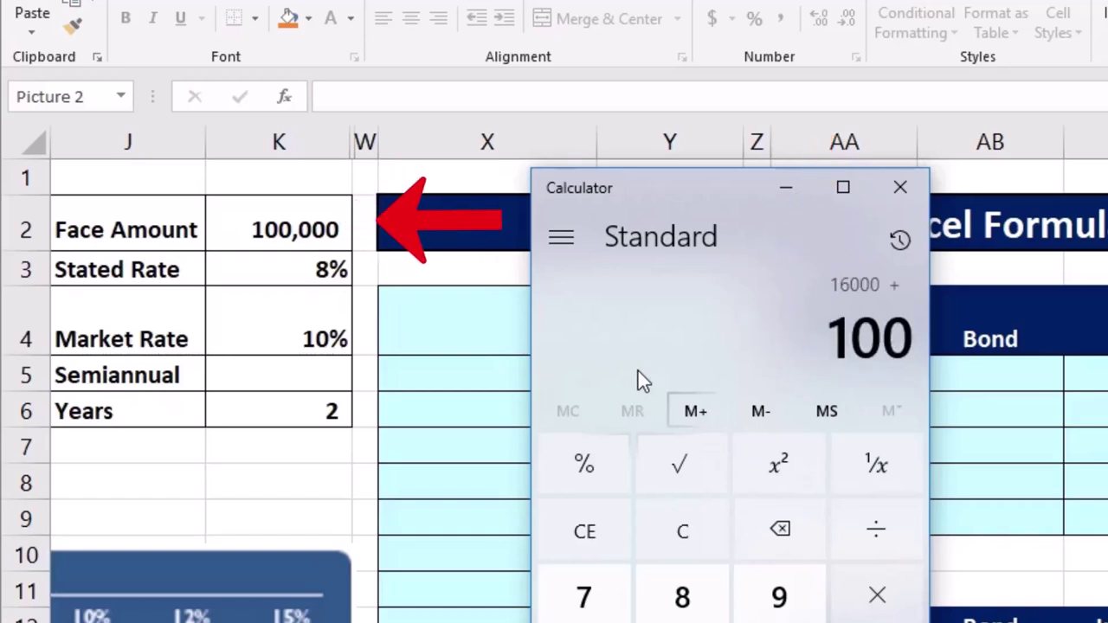
type("00")
key("Return")
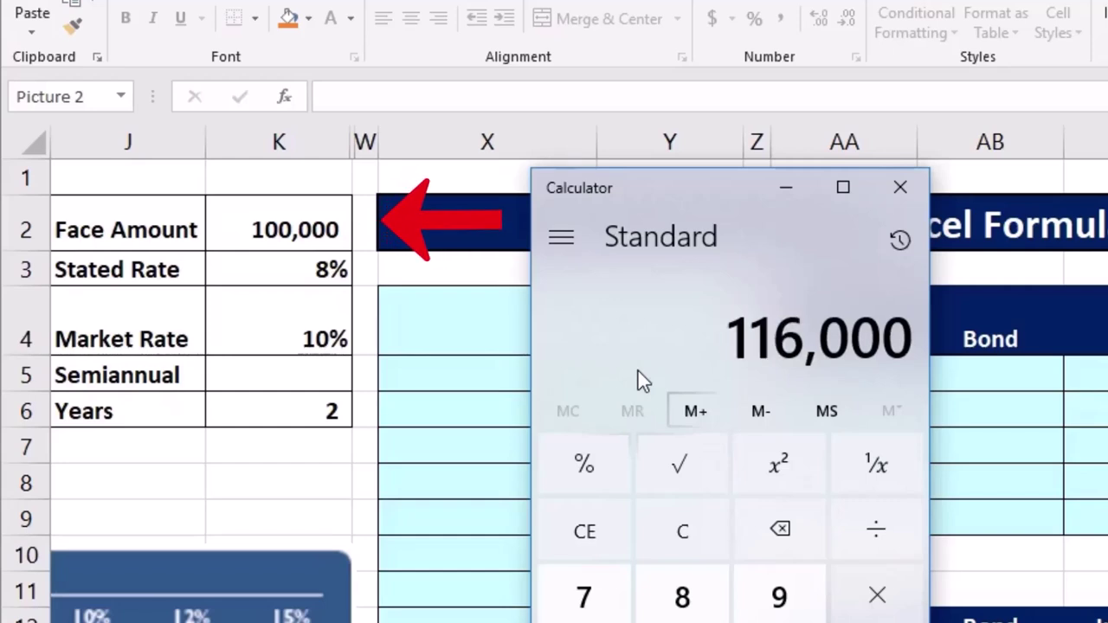
left_click(676, 374)
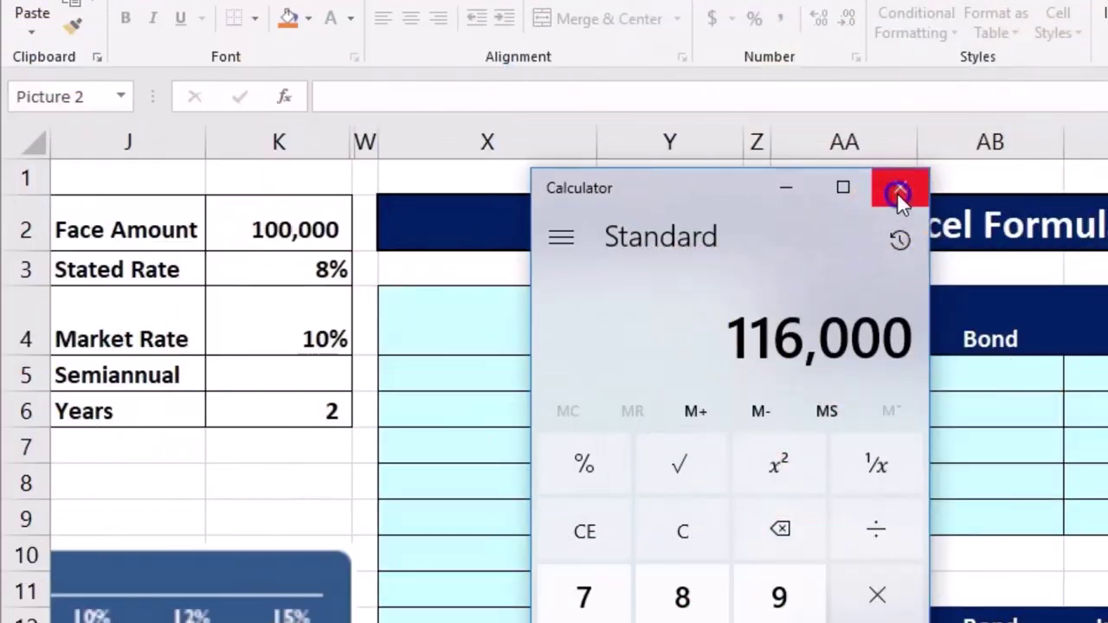
- Close Calculator and enter the labels 'PV of 1' in X4 and 'Bond' in X5
left_click(899, 193)
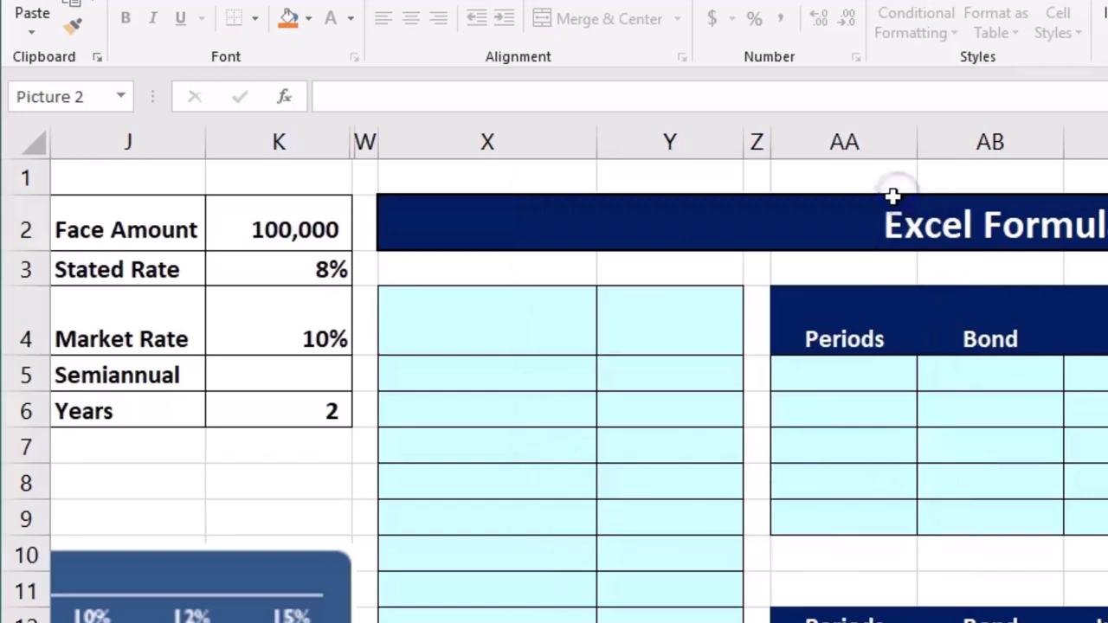
left_click(507, 324)
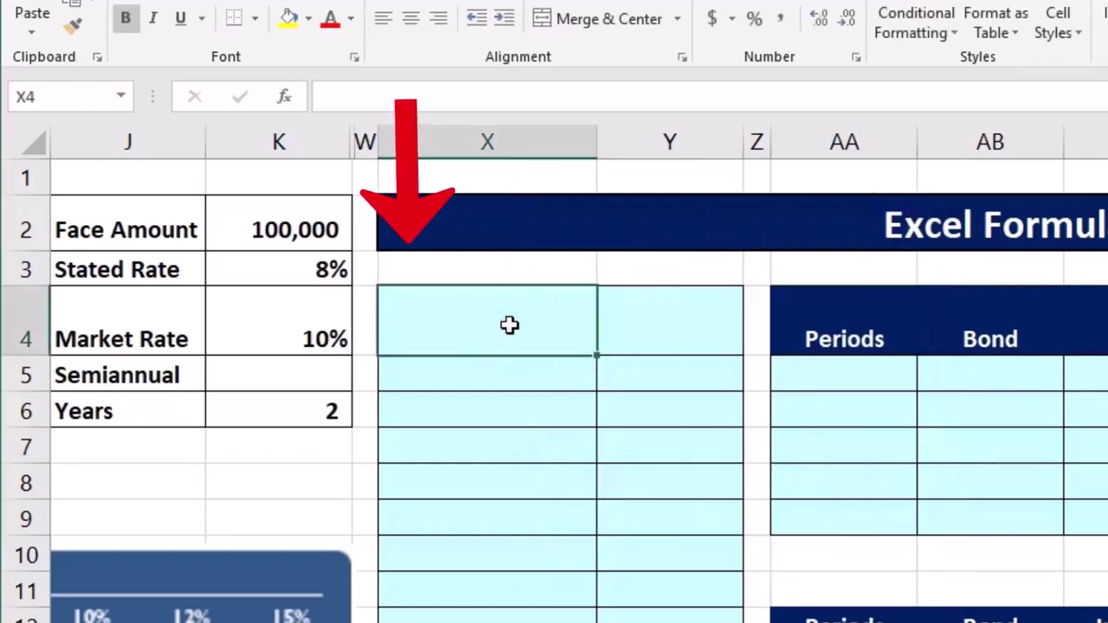
type("PV of ")
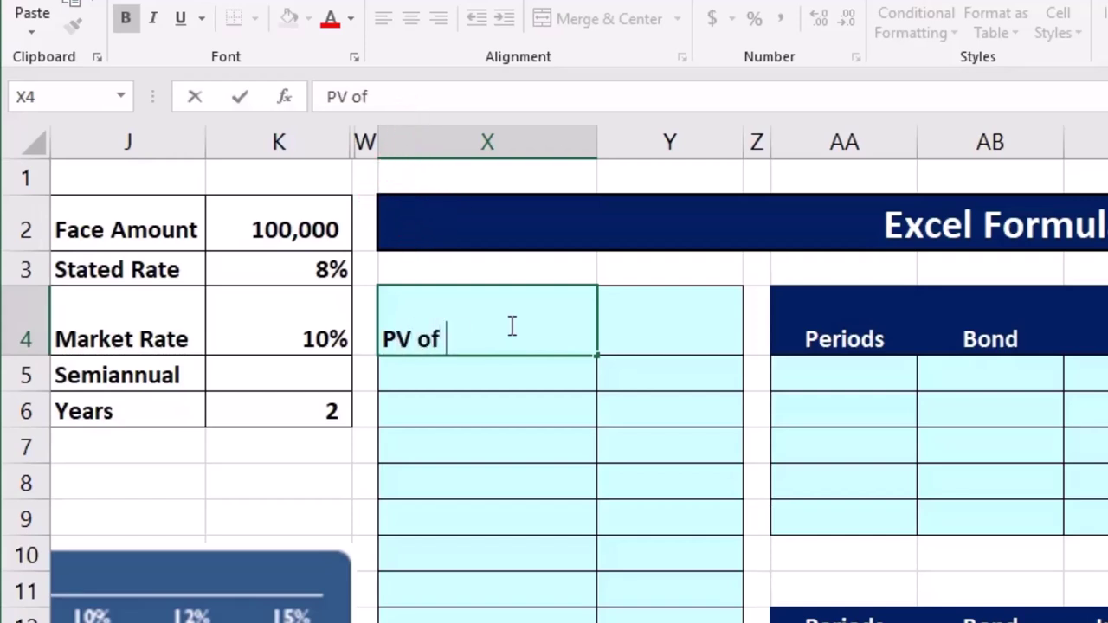
type("1")
key("Return")
type("Bo")
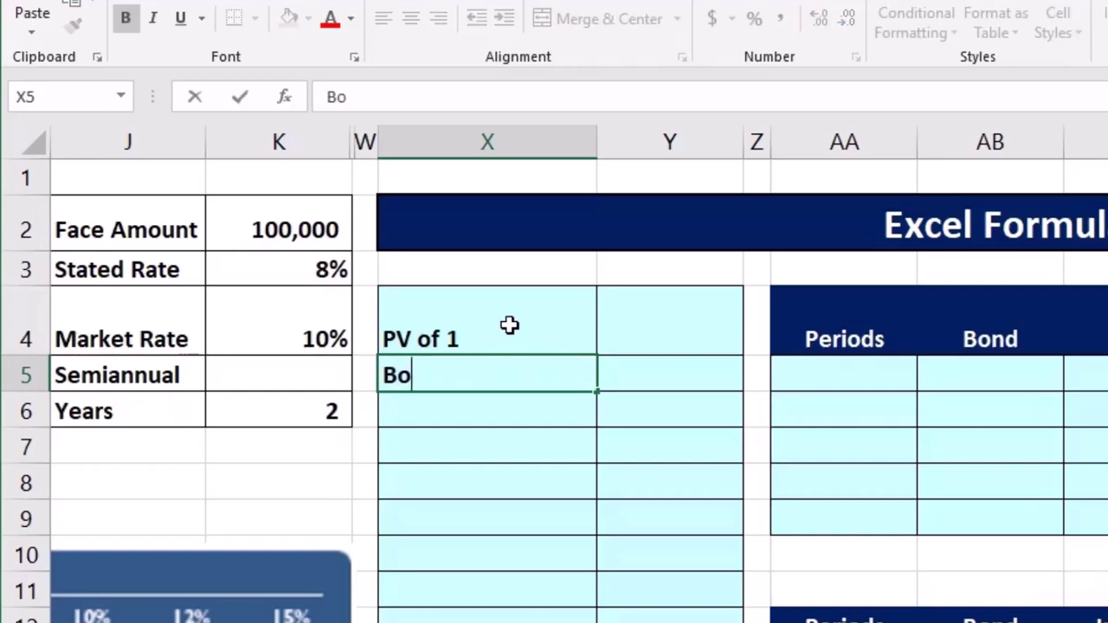
type("nd")
key("Tab")
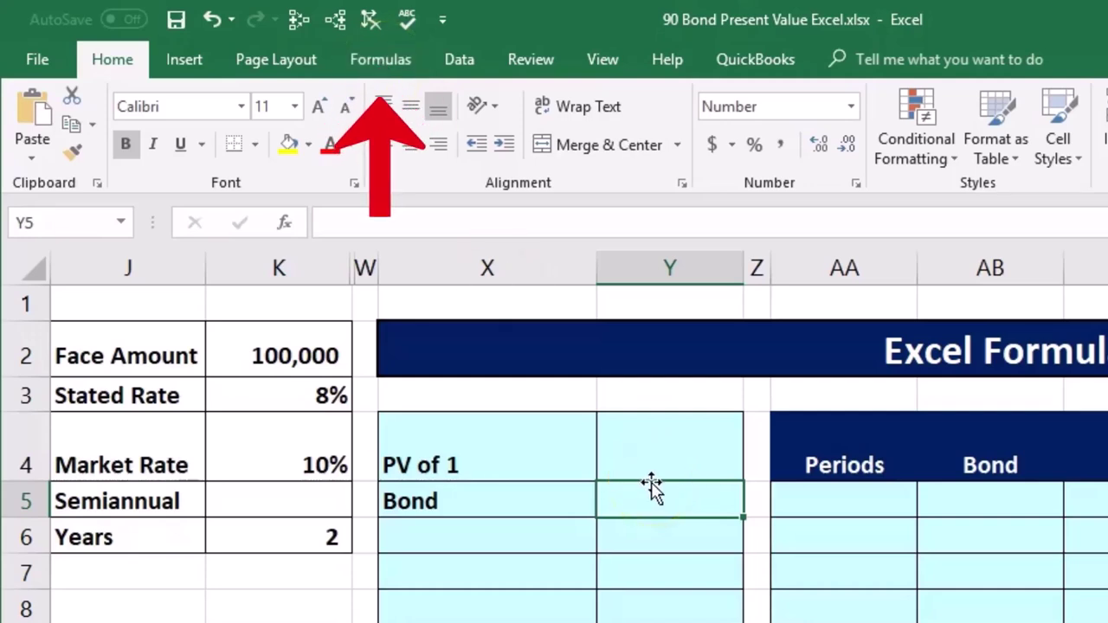
- Insert the PV function into Y5 through Insert Function on the Formulas tab
left_click(392, 57)
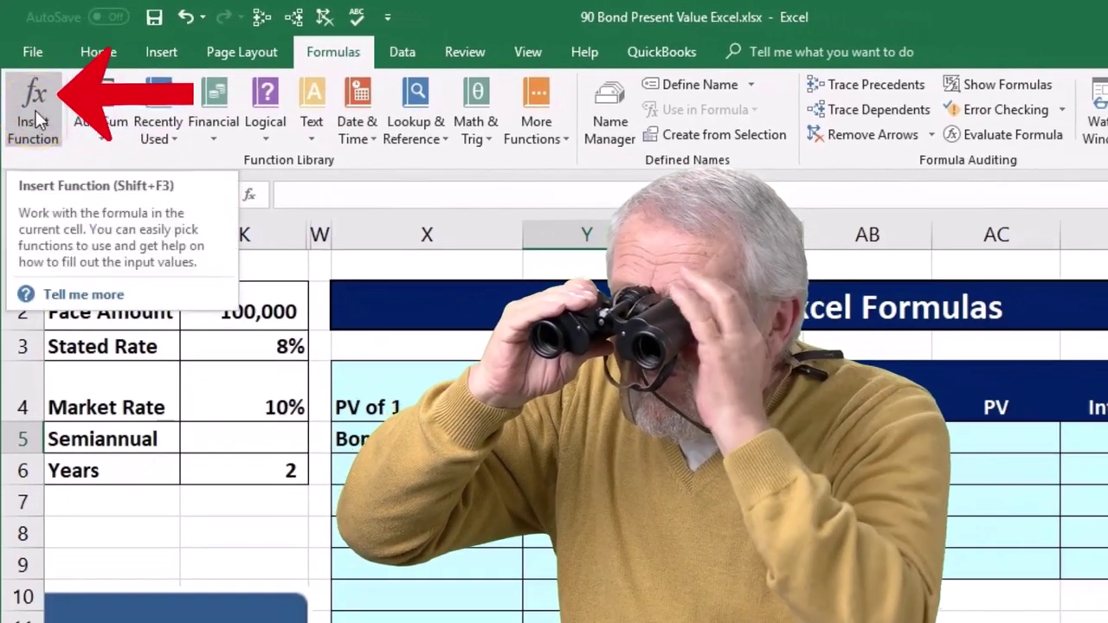
left_click(36, 110)
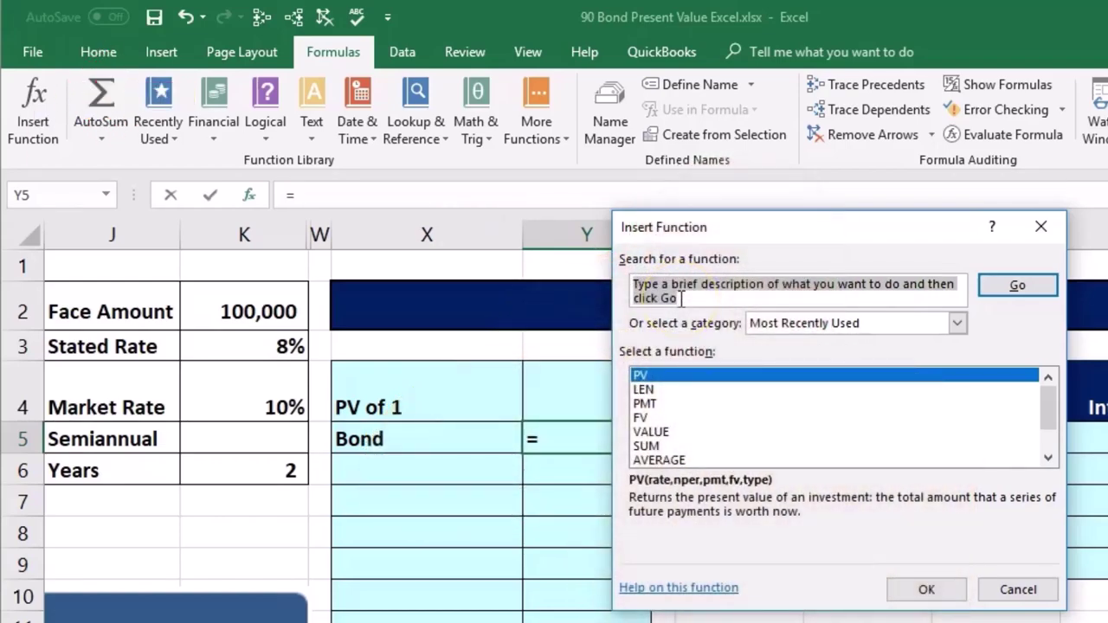
type("present value")
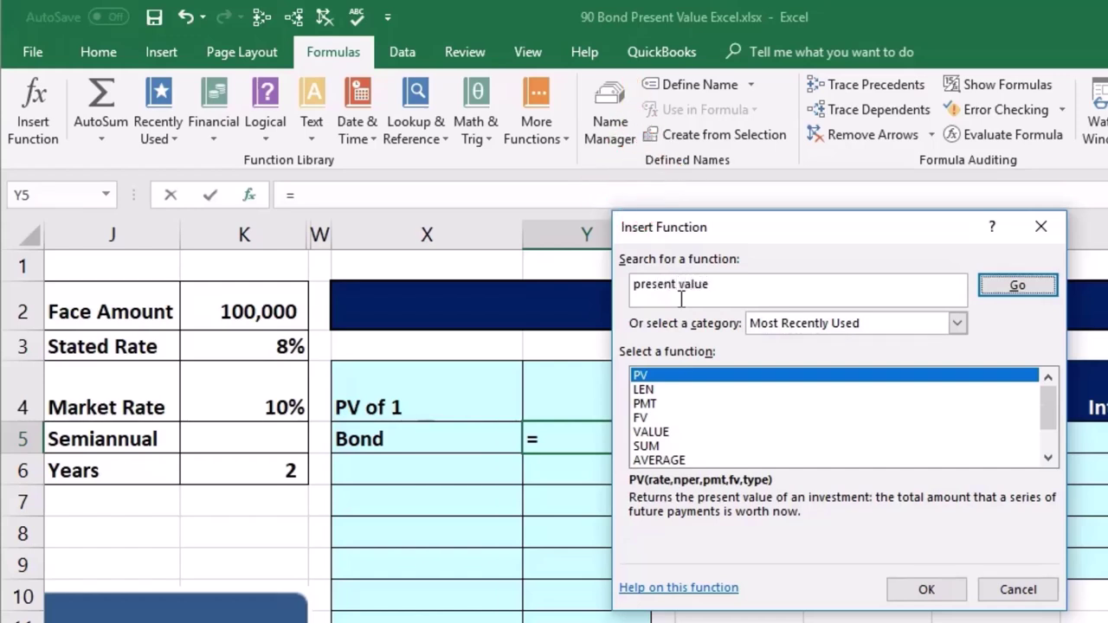
key("Return")
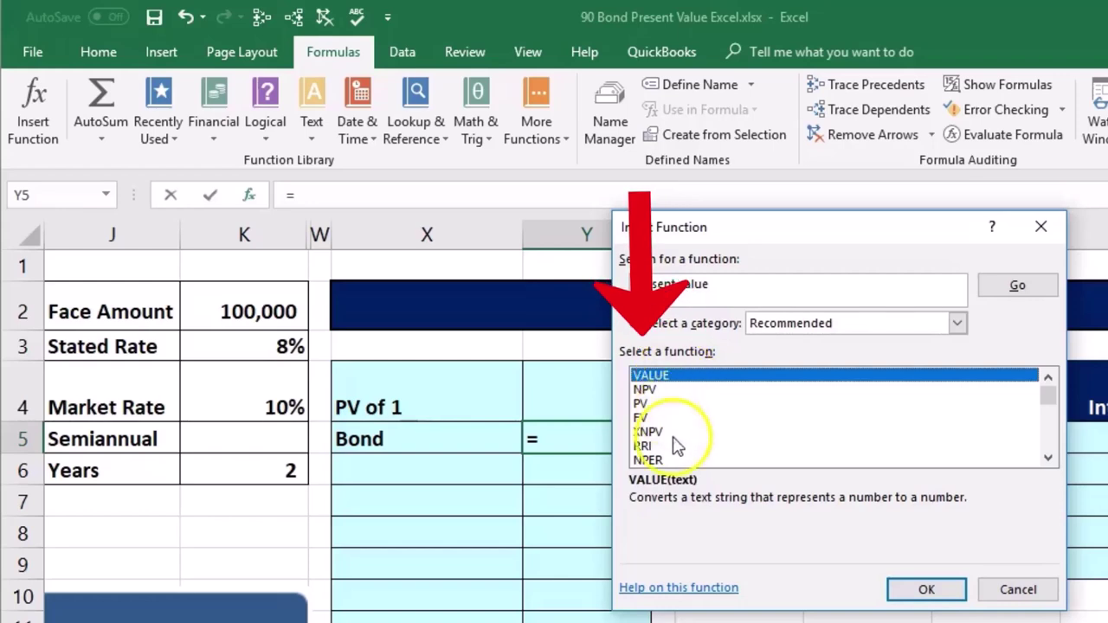
left_click(645, 389)
left_click(641, 404)
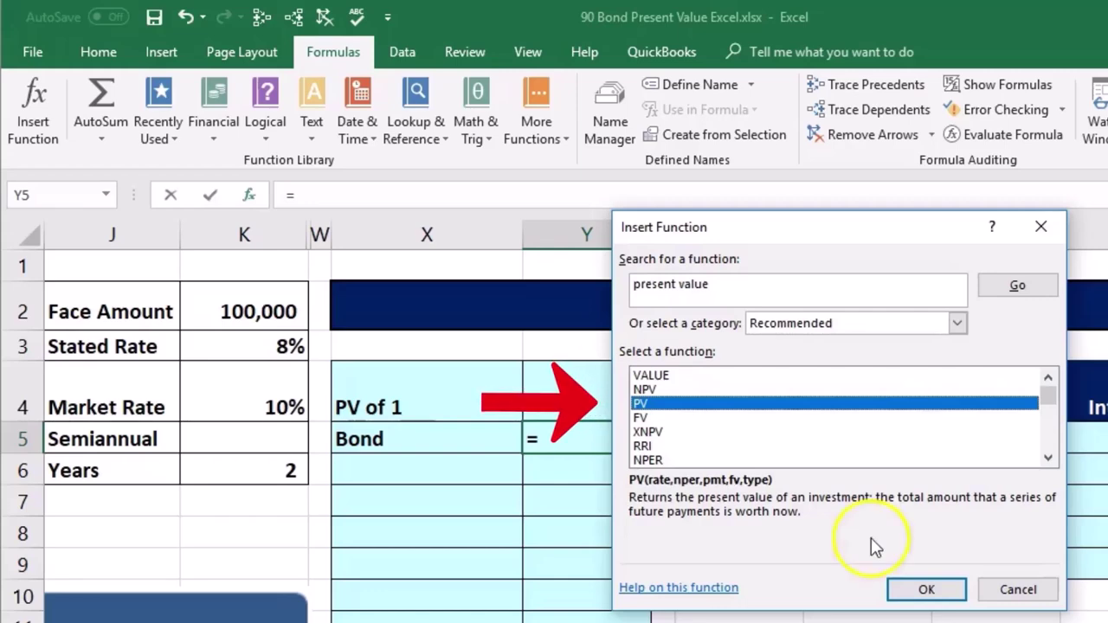
left_click(926, 589)
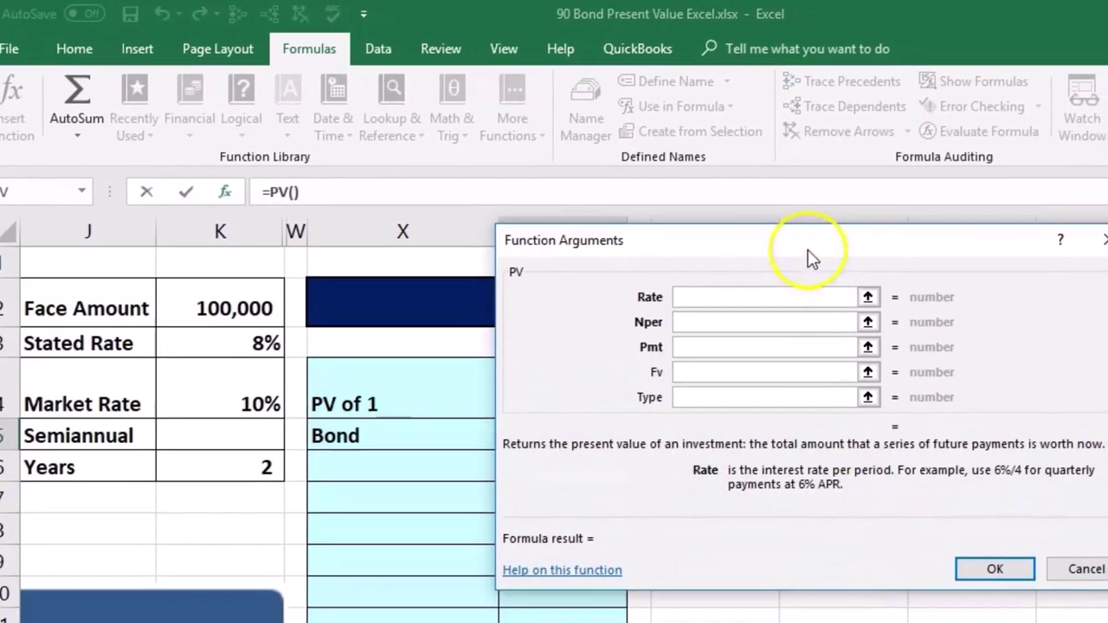
- Drag the PV Function Arguments dialog to the right, uncovering the bond inputs and schedule
left_click_drag(808, 248, 958, 247)
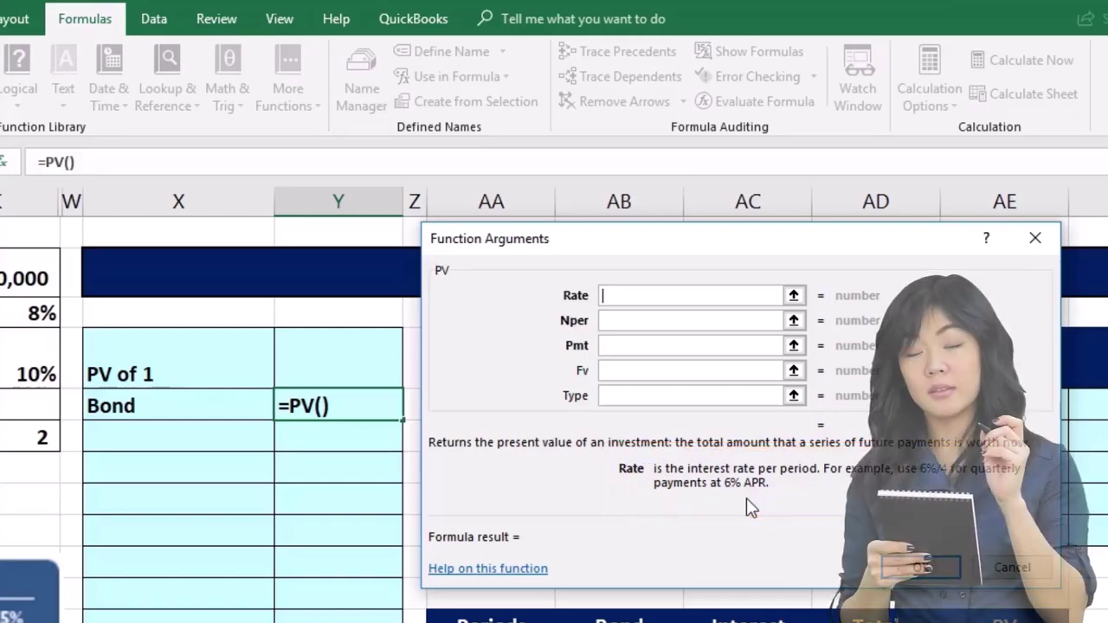
left_click(558, 396)
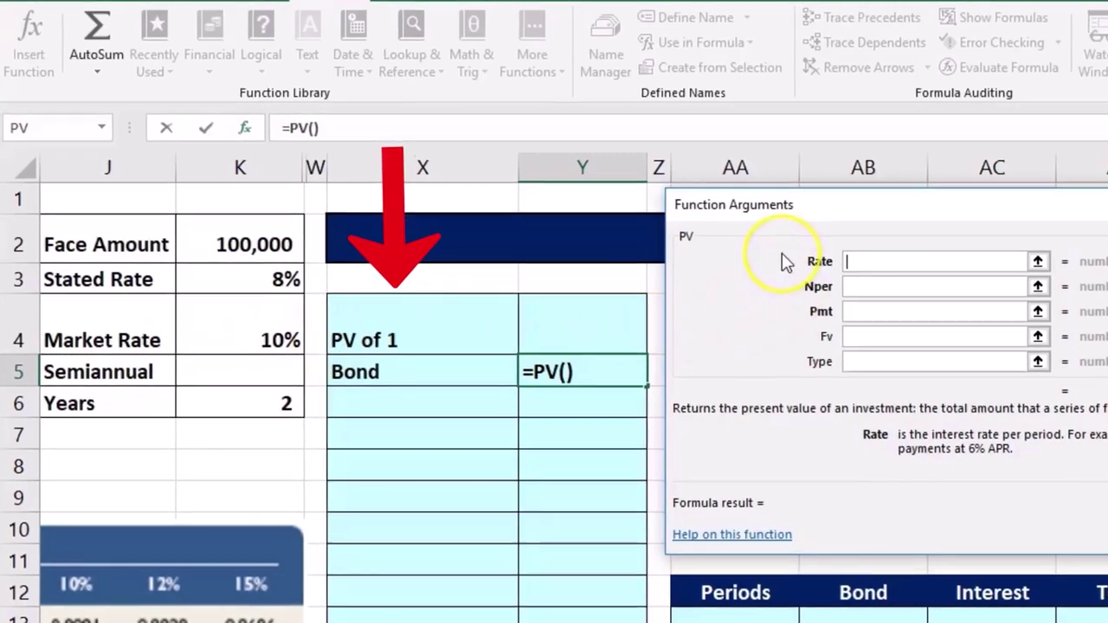
- Enter Rate .1/2 and Nper 2*2 in the PV function arguments
type(".1")
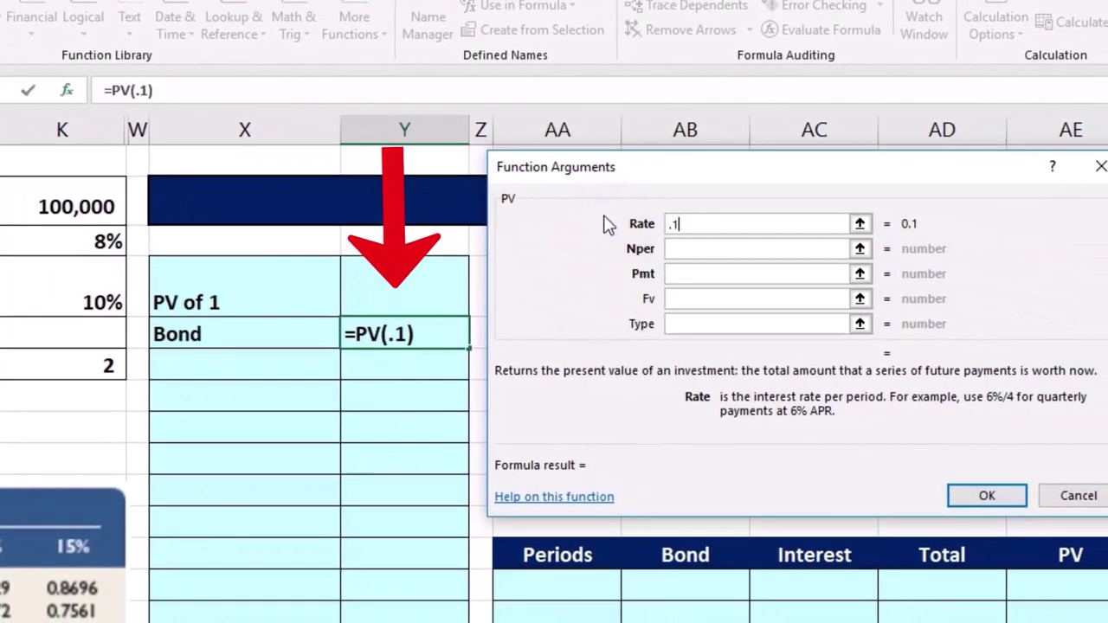
type("/2")
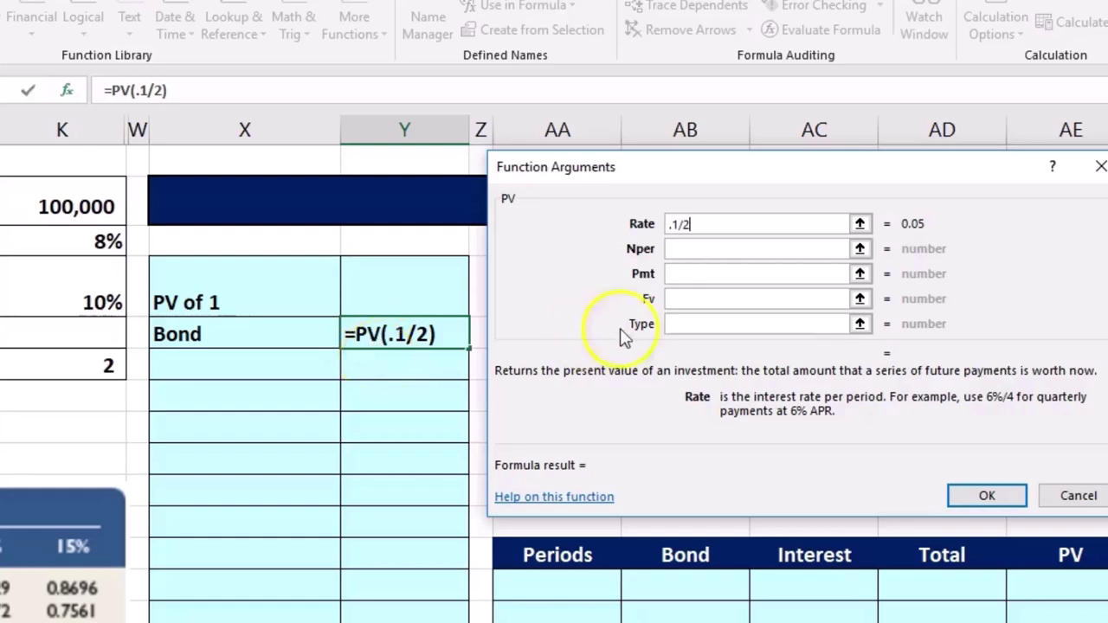
left_click(685, 250)
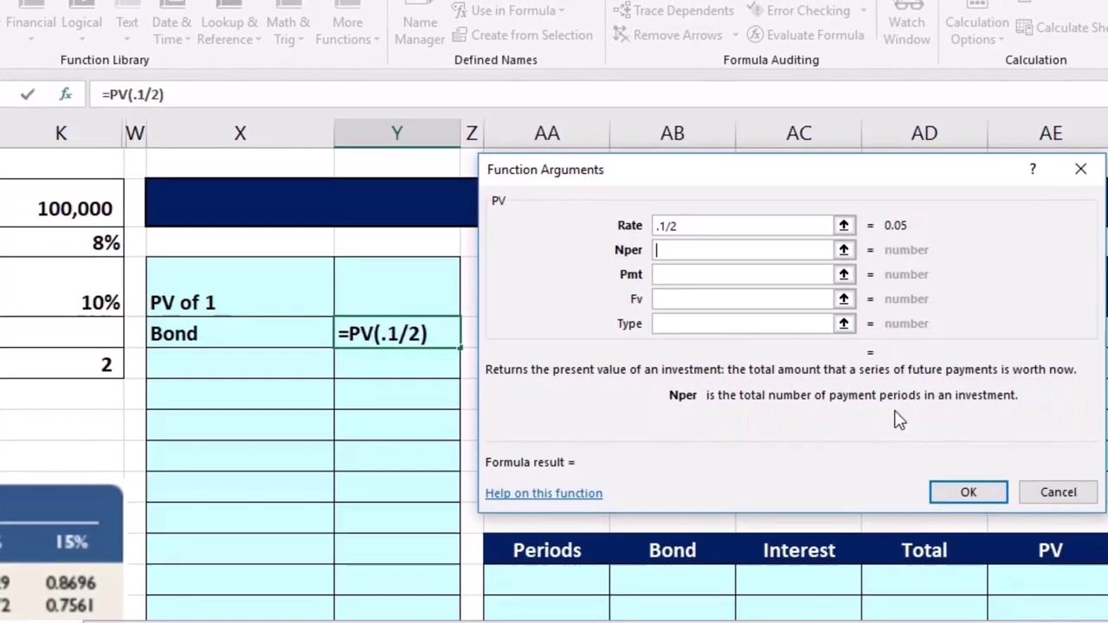
left_click(610, 400)
type("2")
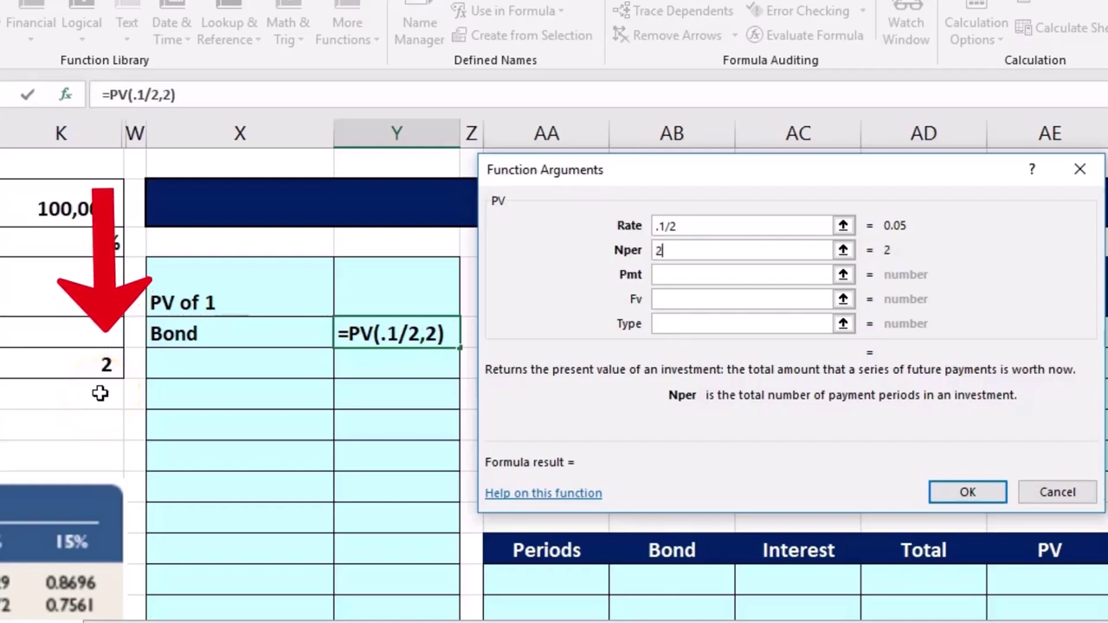
type("*")
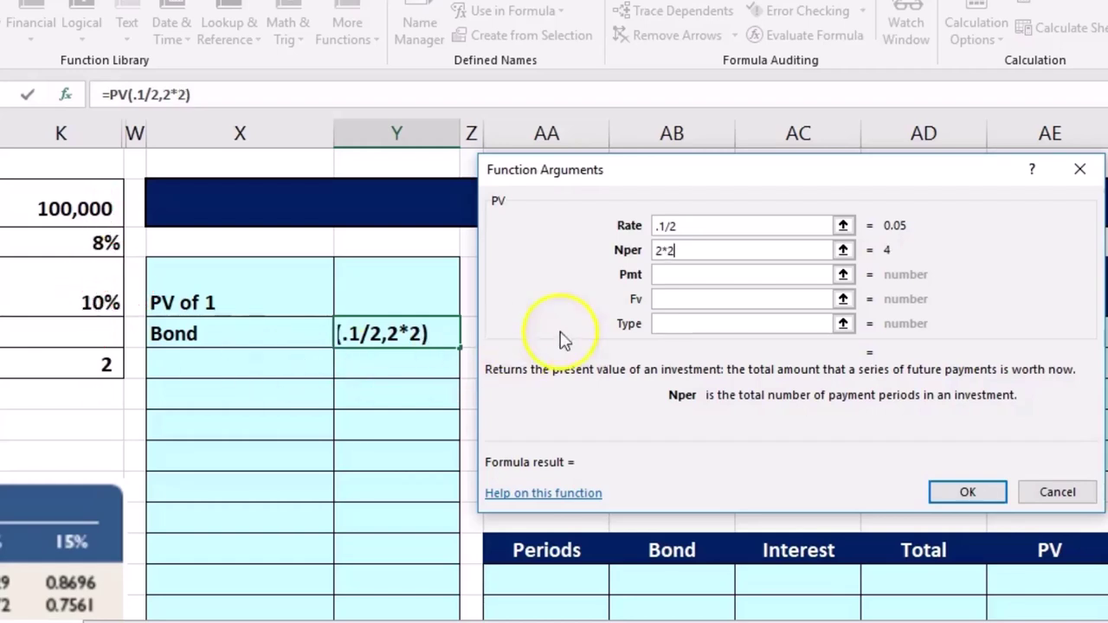
left_click(663, 274)
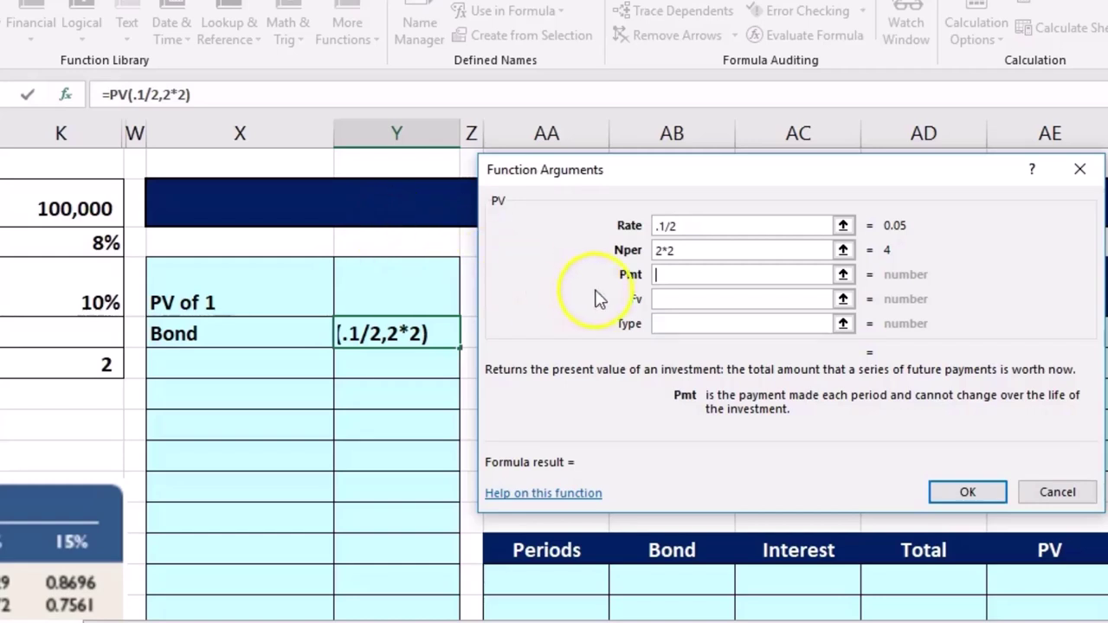
- Set the PV future value to 100000 and confirm the function
left_click(667, 302)
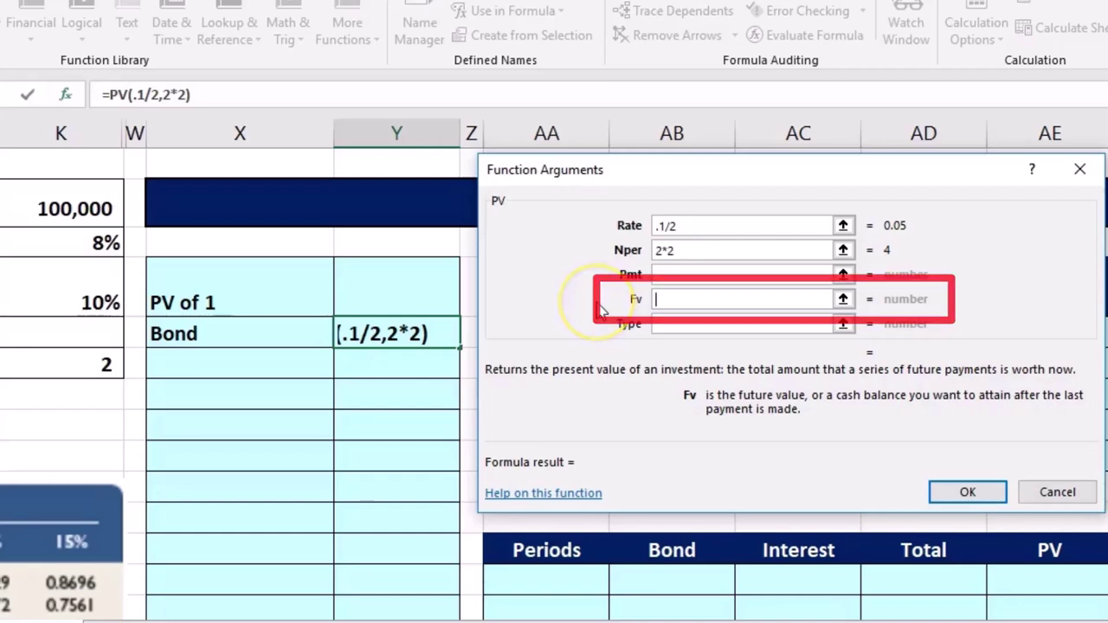
type("10000")
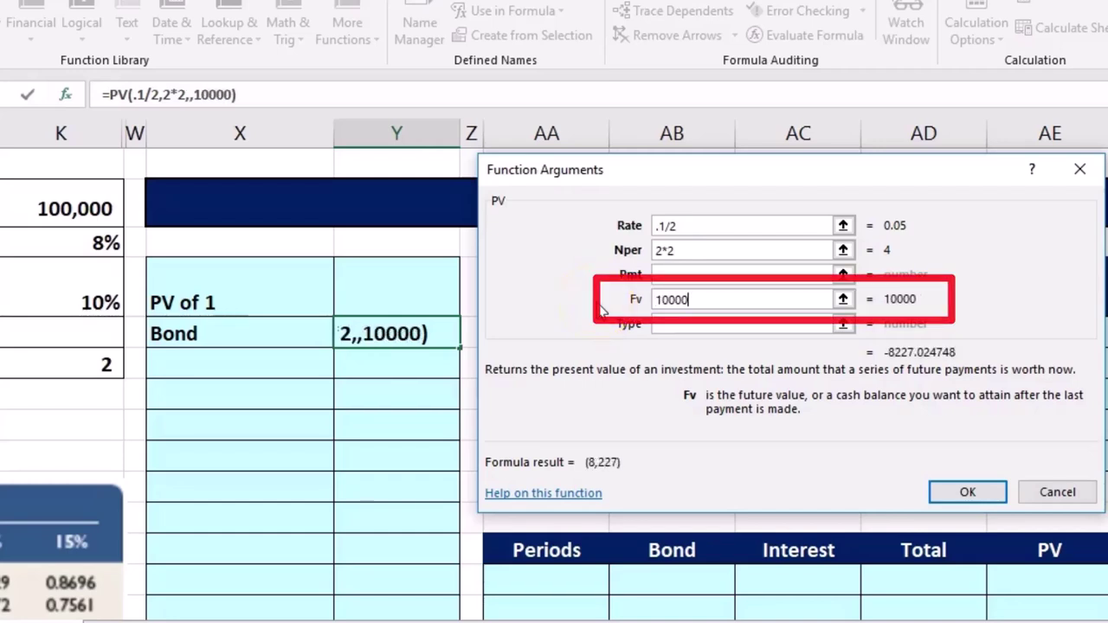
key("BackSpace")
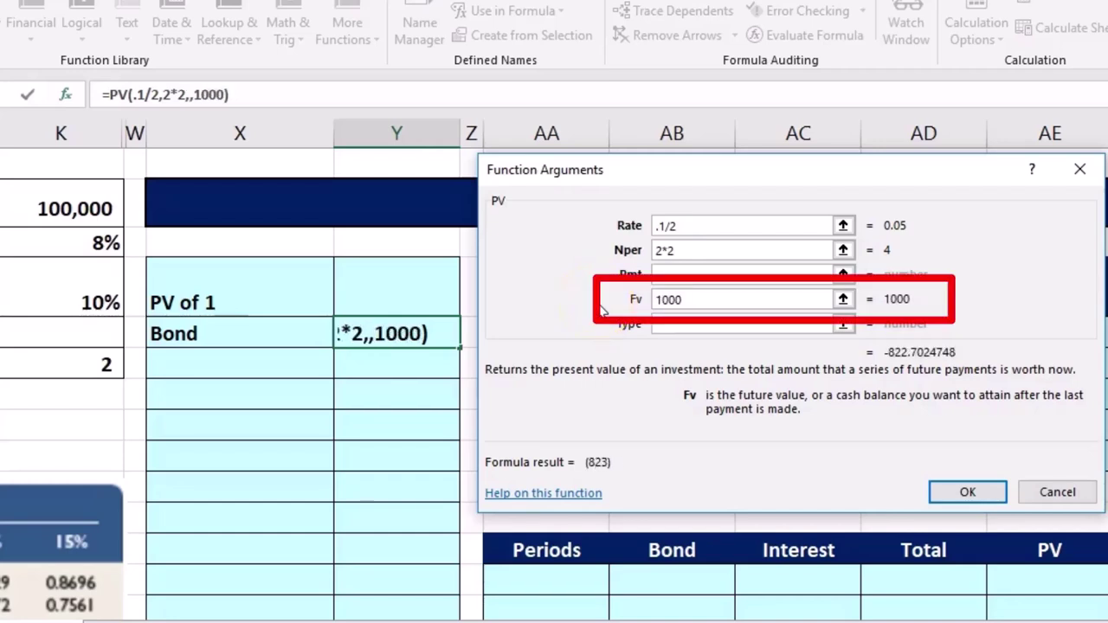
key("BackSpace")
key("BackSpace")
type("0")
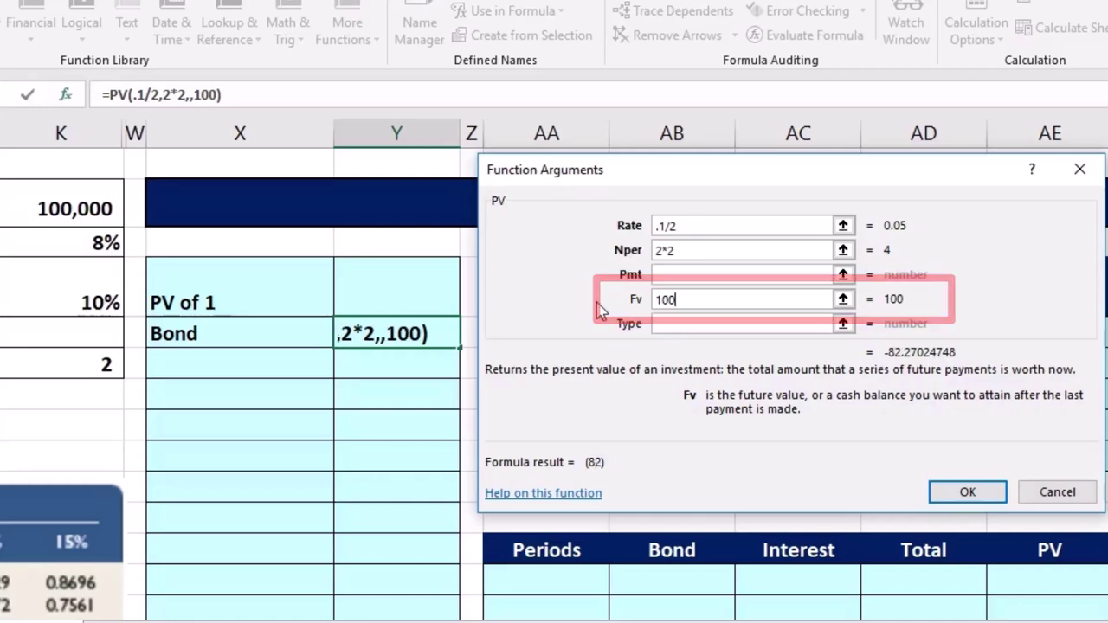
type("000")
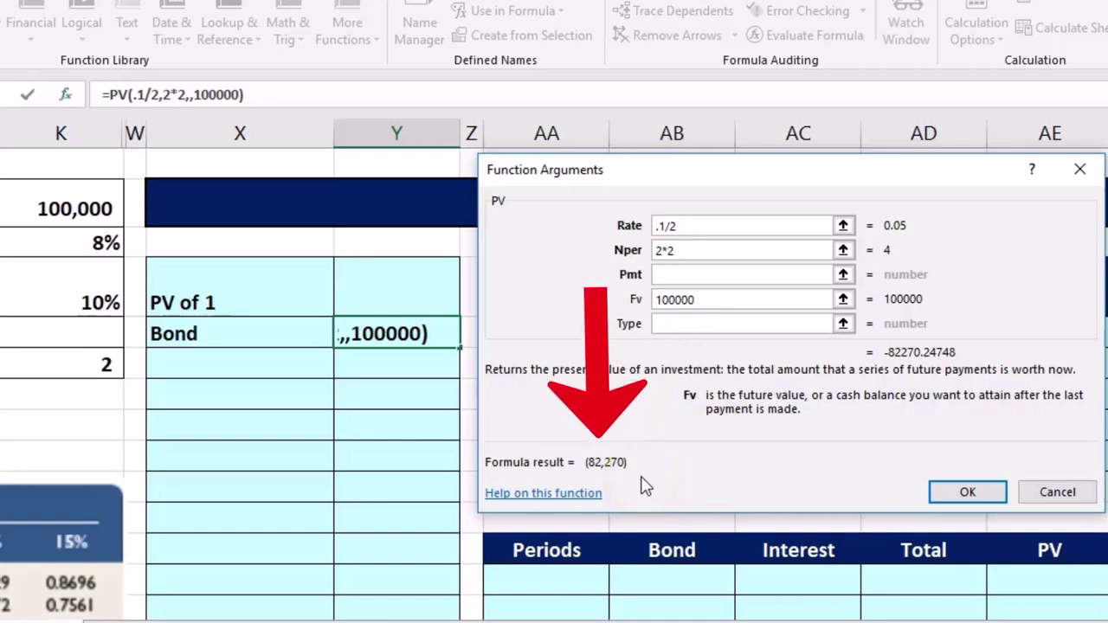
left_click(950, 506)
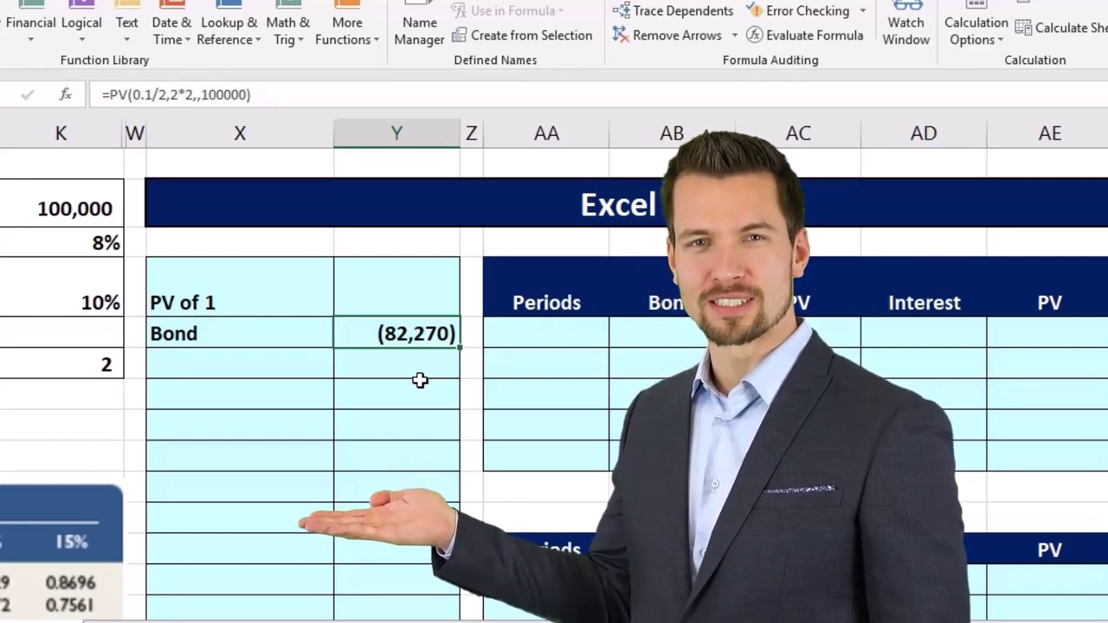
- Negate the Bond formula to =-PV(0.1/2,2*2,,100000) so Y5 shows 82,270
double_click(406, 334)
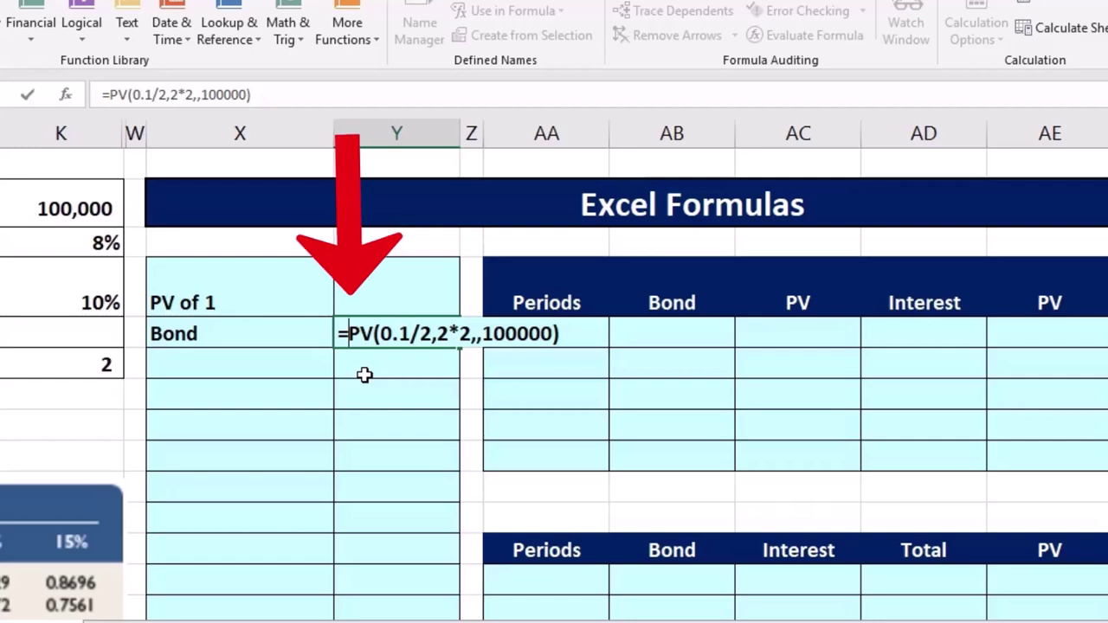
type("-")
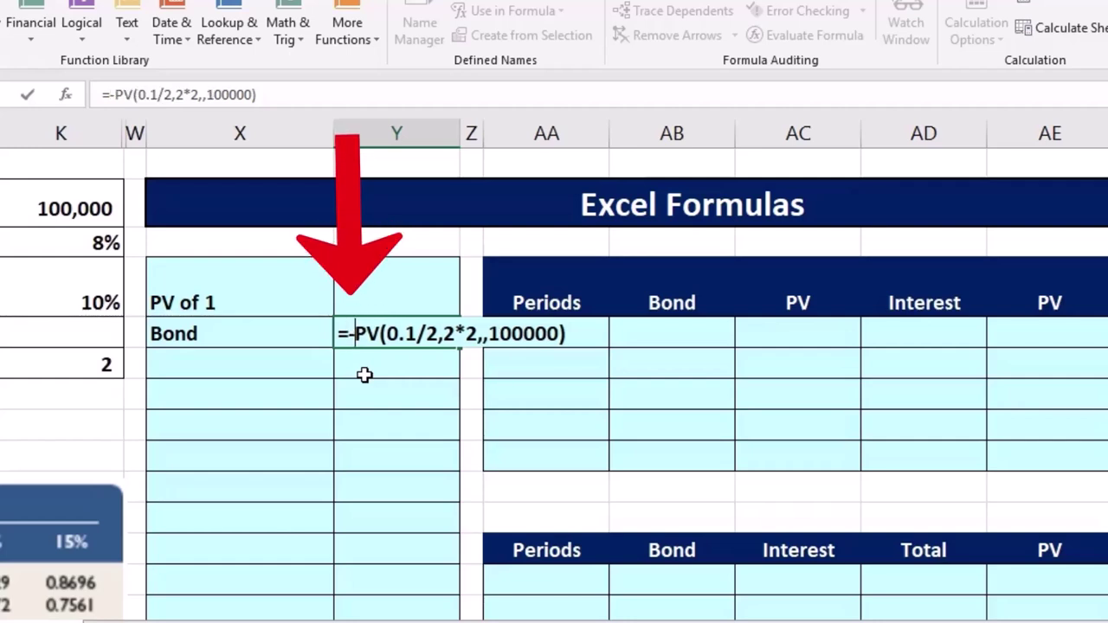
key("Return")
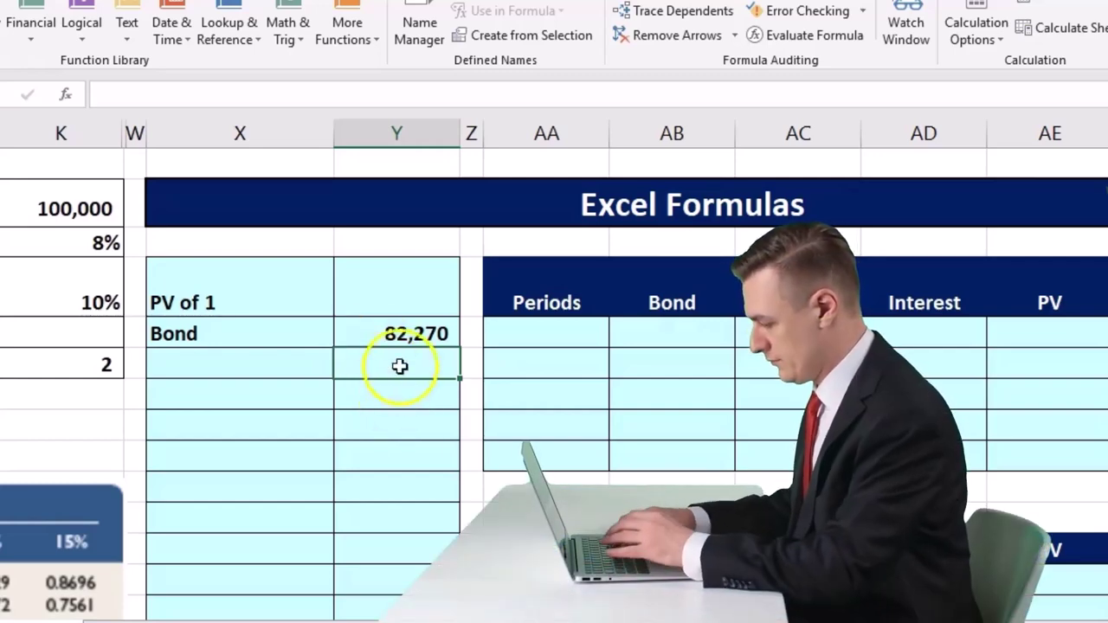
double_click(405, 333)
key("Return")
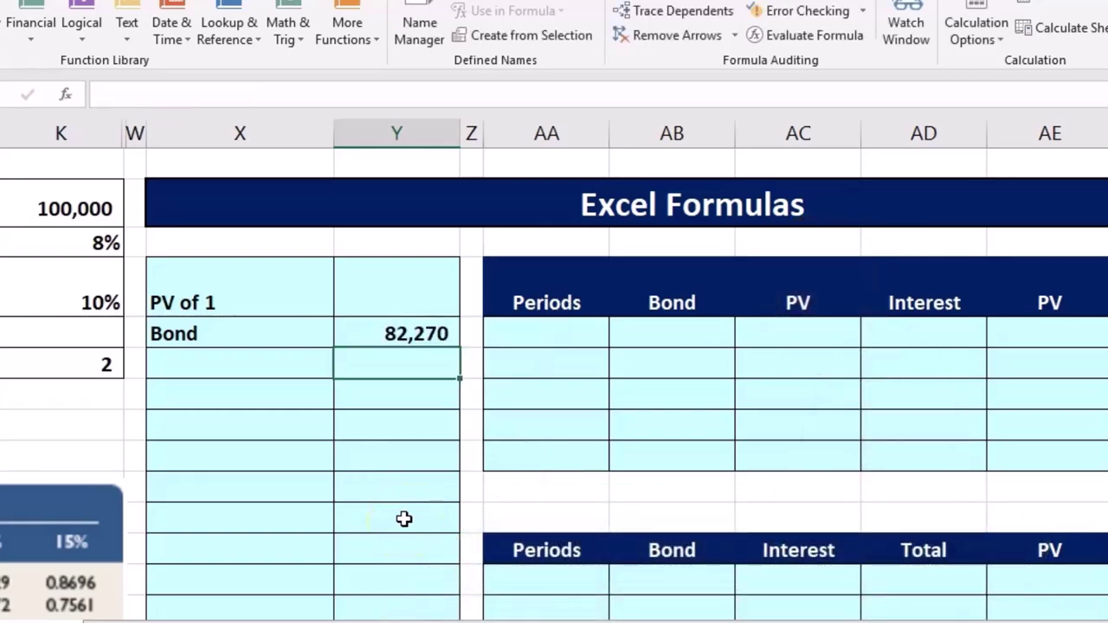
- Type =PV(.1/2,2*2,0,100000) in Y6, then add a leading minus so it shows 82,270
type("=pv")
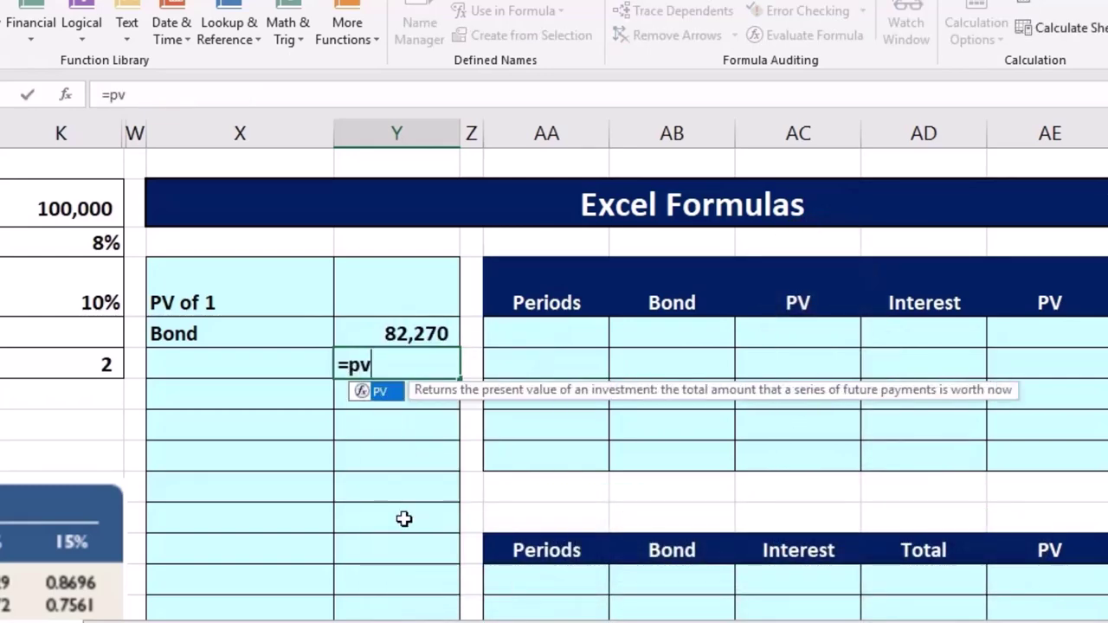
double_click(364, 394)
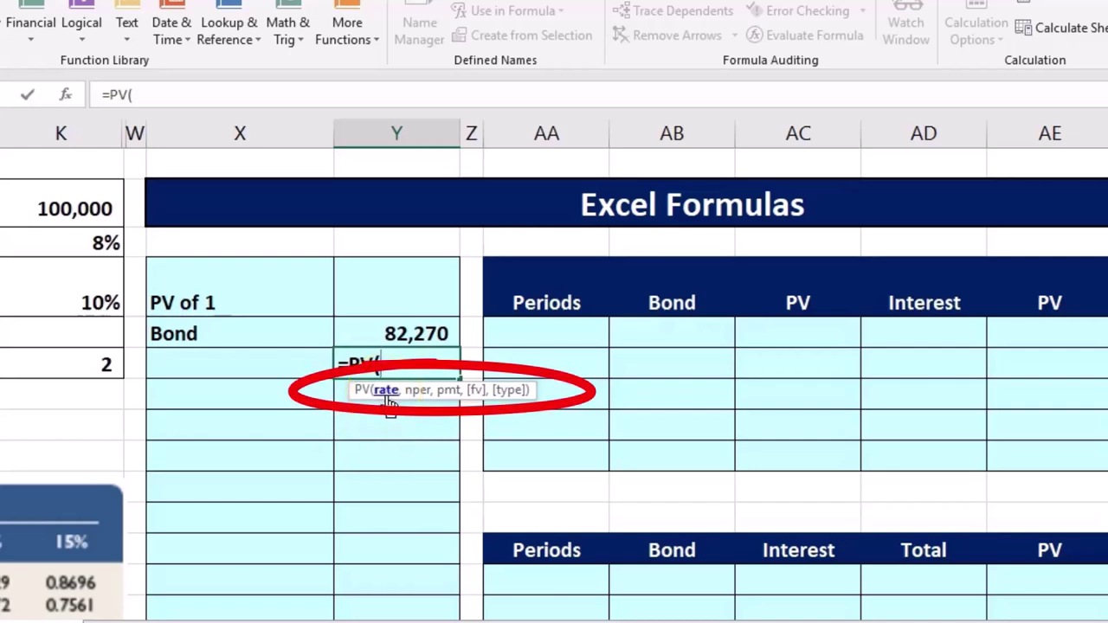
type(".0")
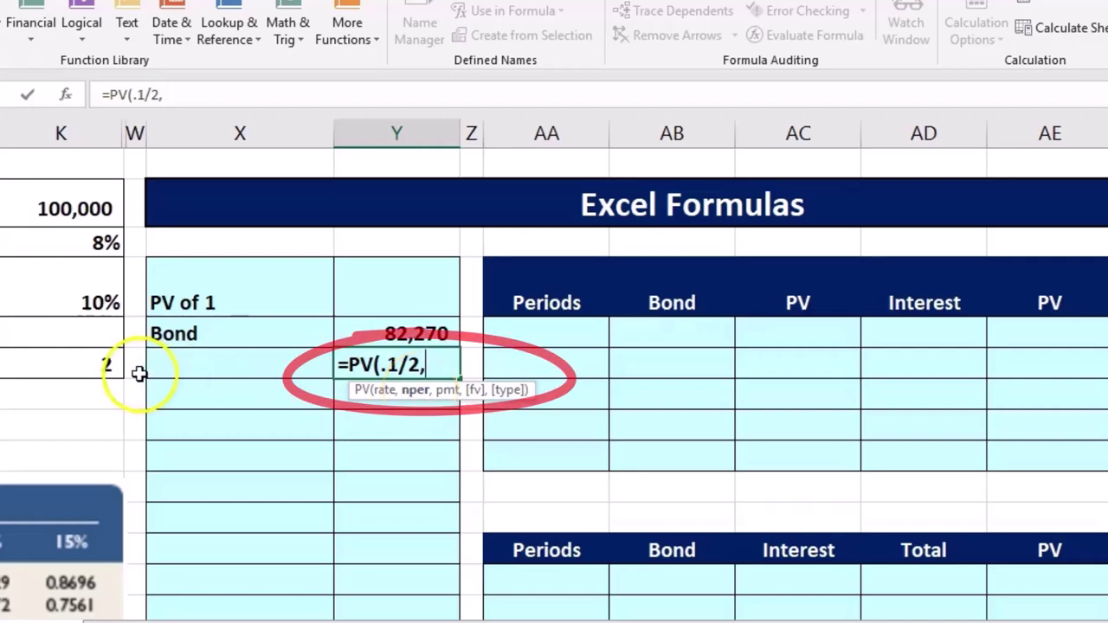
type("2")
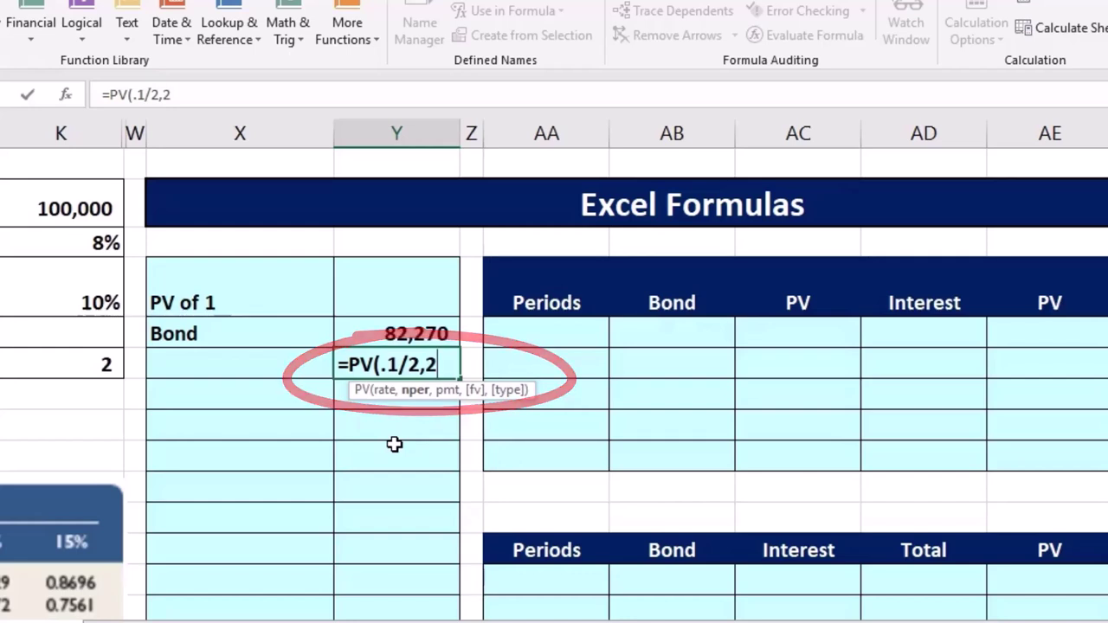
type("*2,")
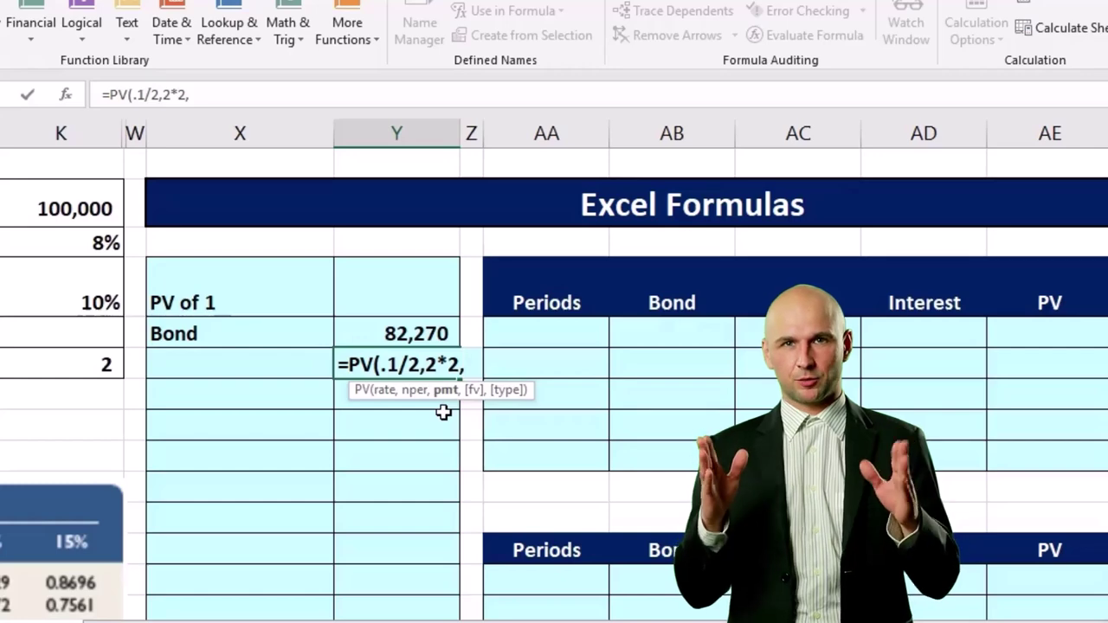
type("0")
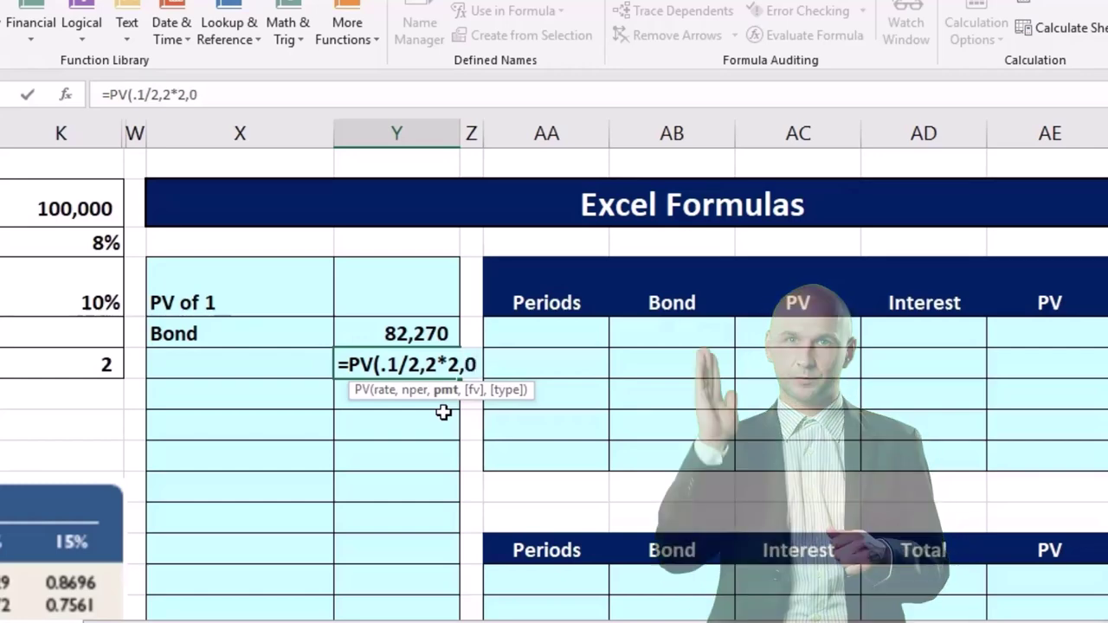
type(",")
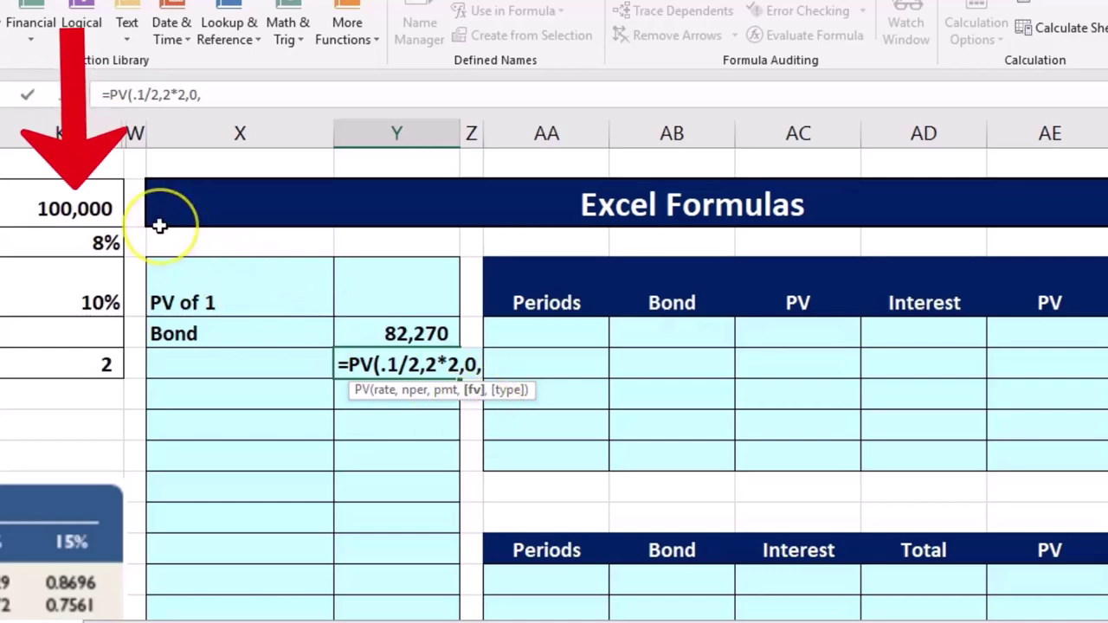
type("100000")
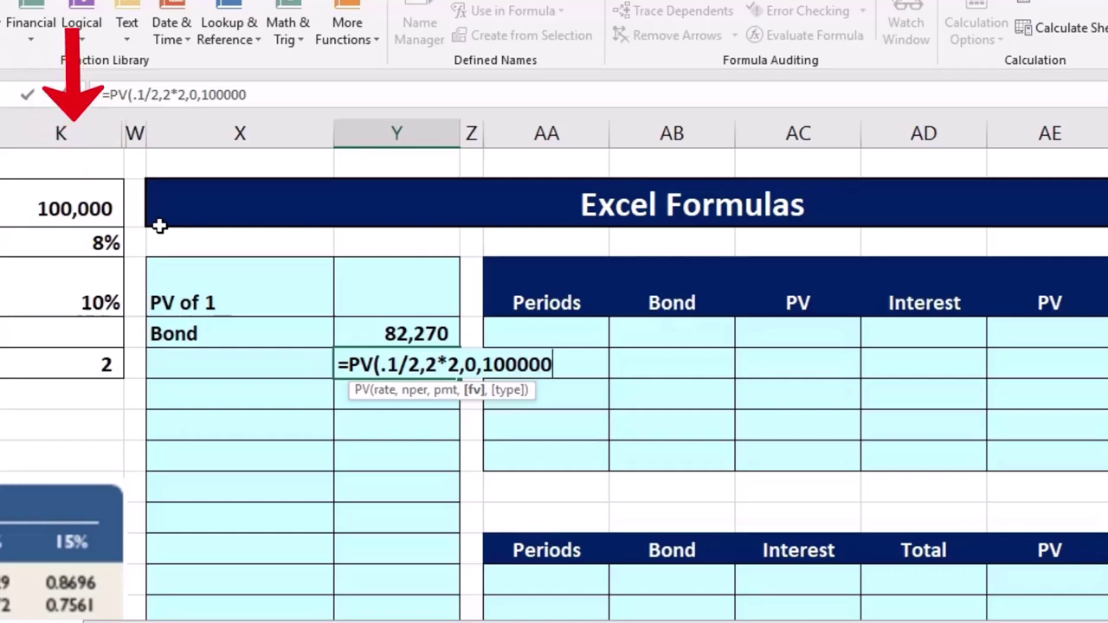
type(")")
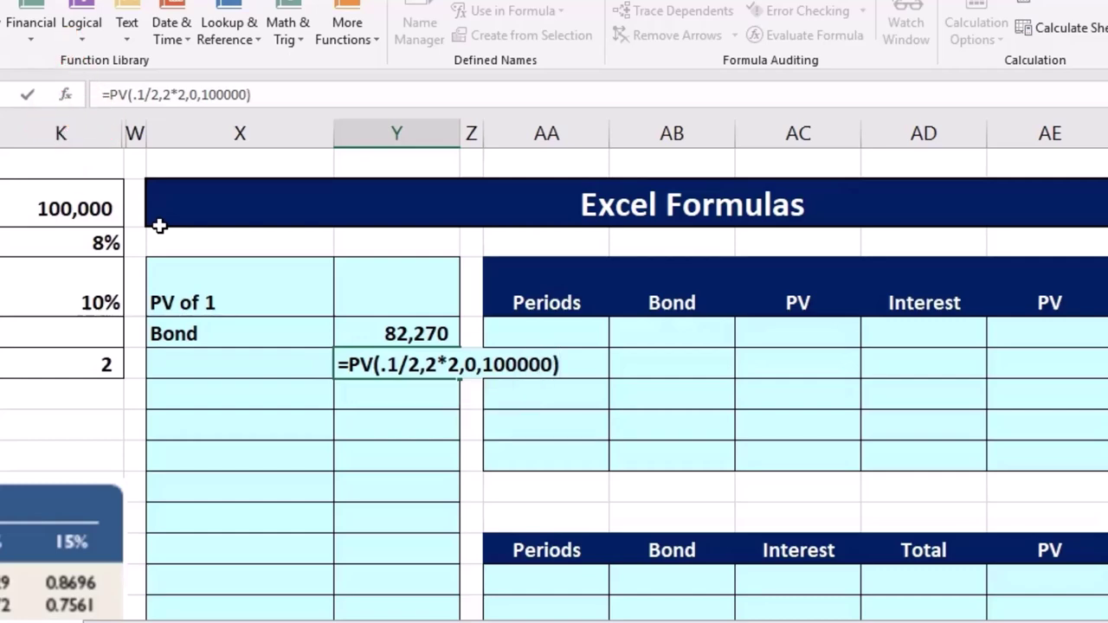
key("Return")
double_click(370, 368)
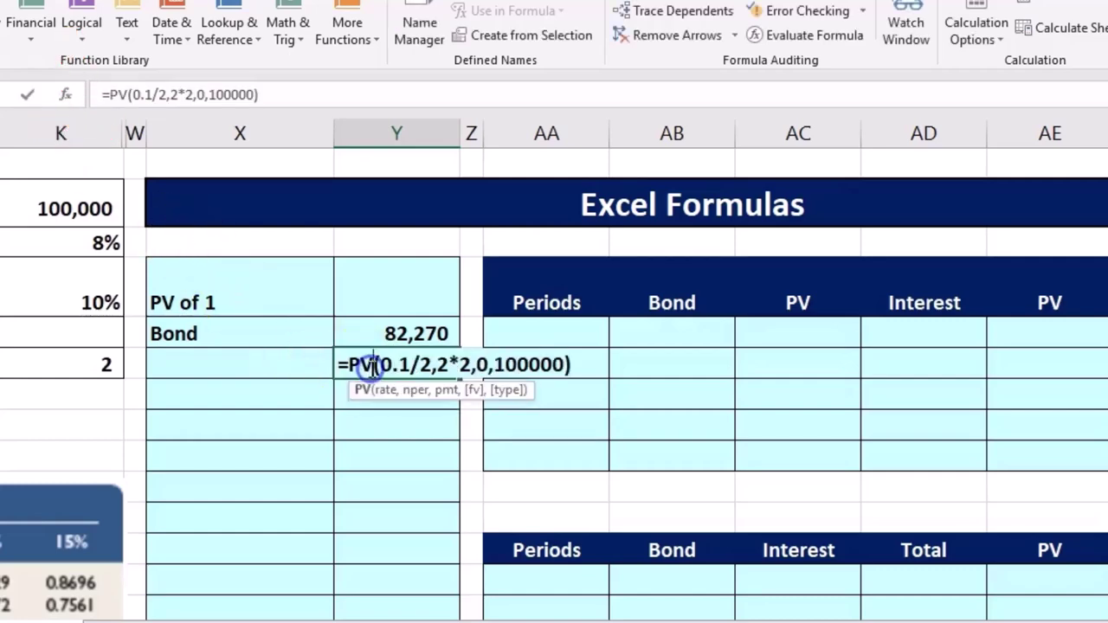
type("-")
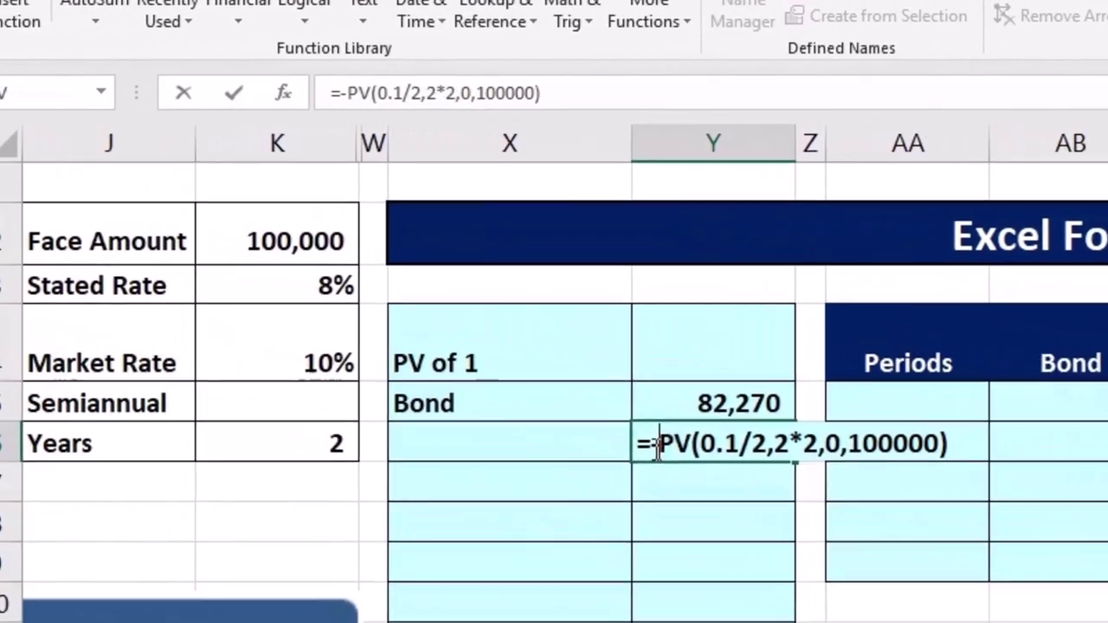
key("Return")
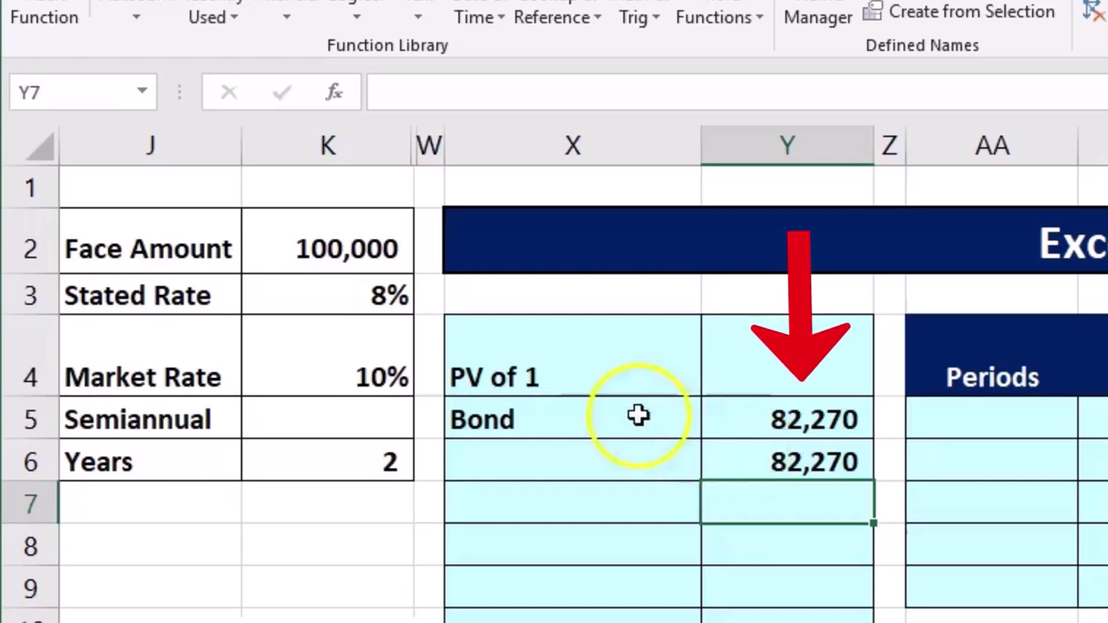
- Check the first Bond formula and label X8 'PV of Annuity'
left_click(743, 399)
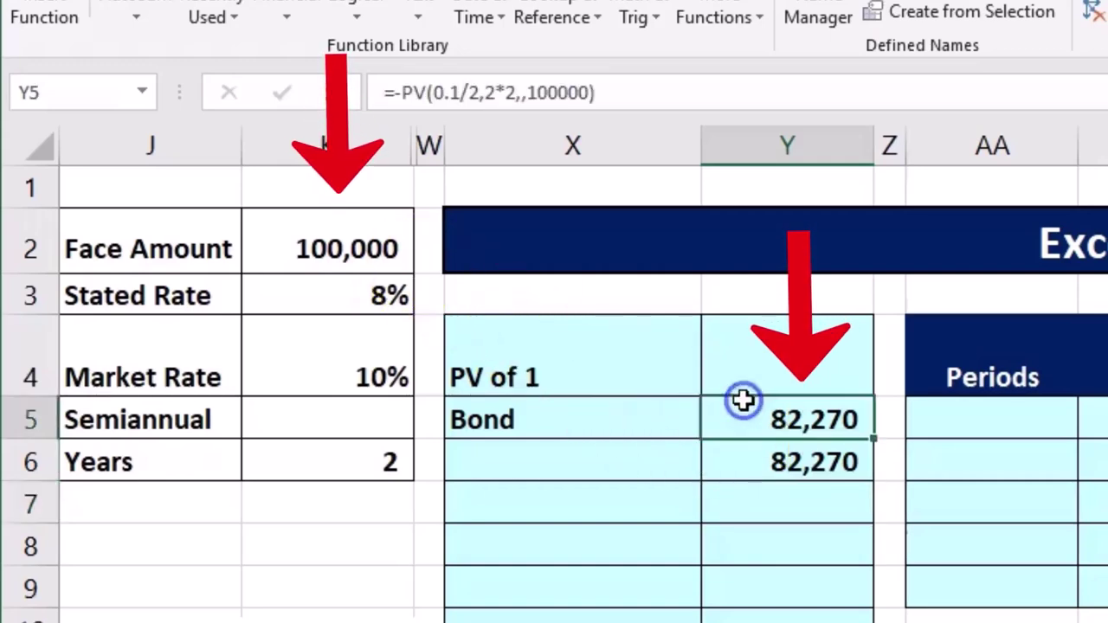
left_click(596, 551)
type("PV o")
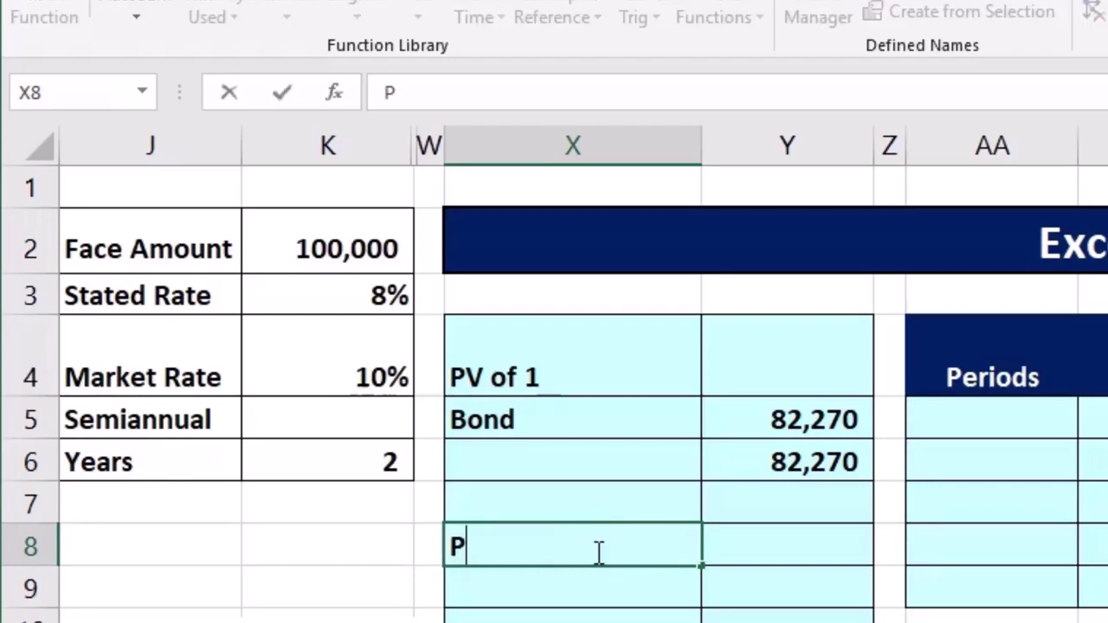
type("f Ann")
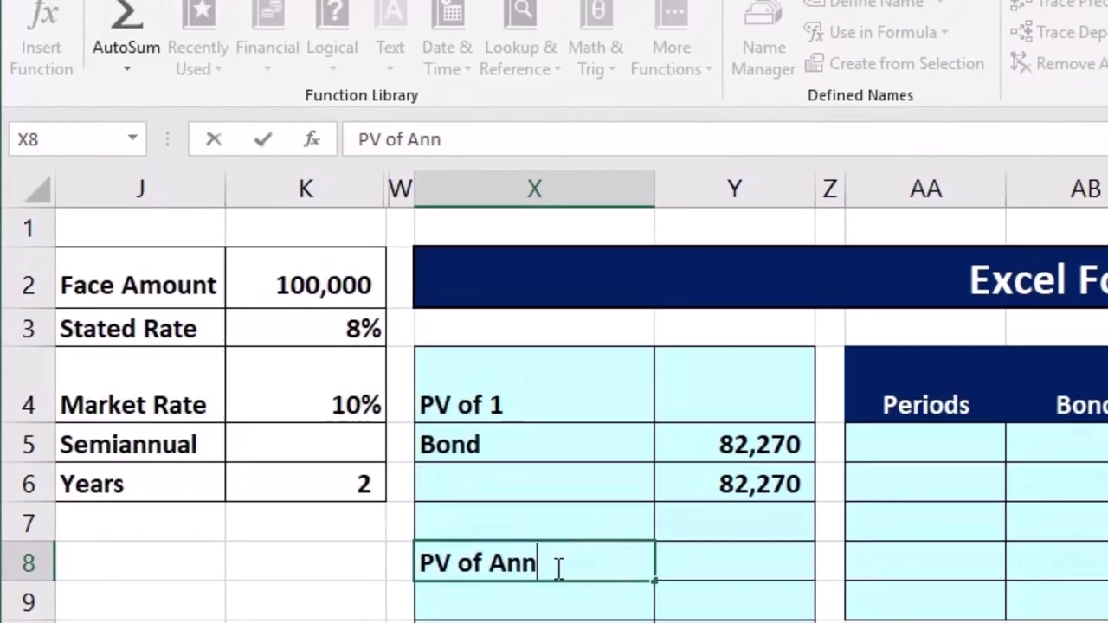
type("uity")
key("Return")
key("Right")
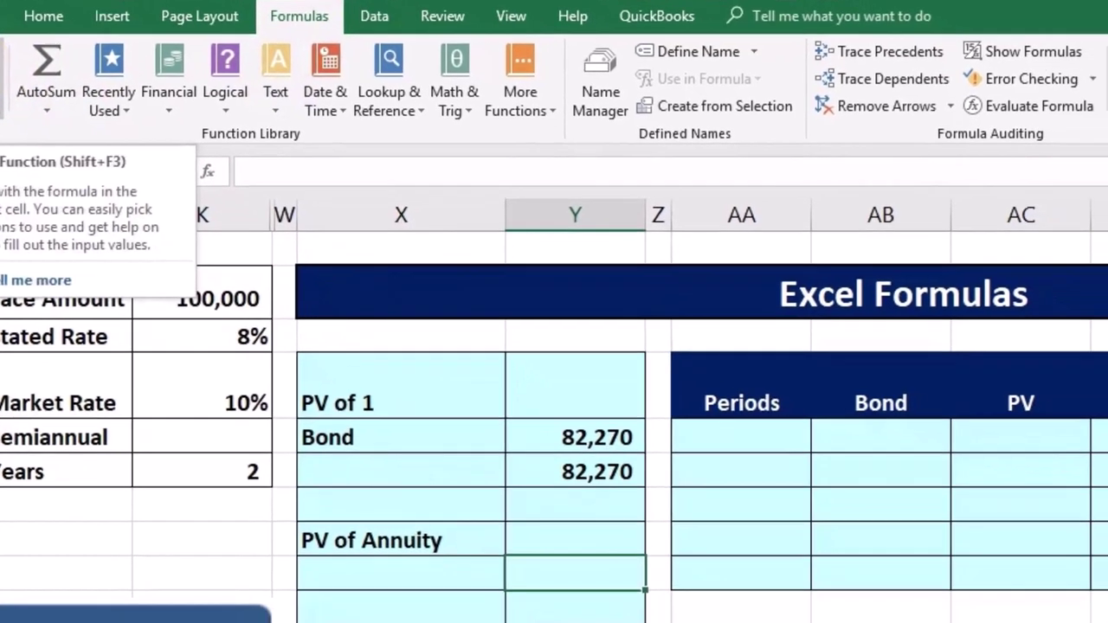
- Start a PV function in Y9 with Rate .1/2 and Nper 2*2
left_click(19, 100)
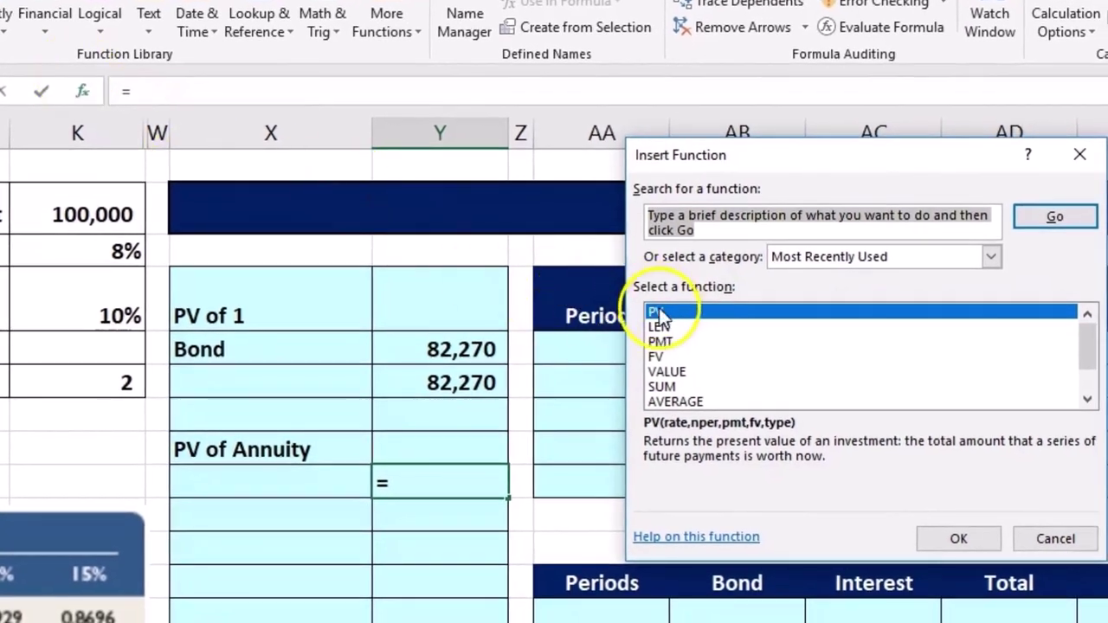
double_click(657, 312)
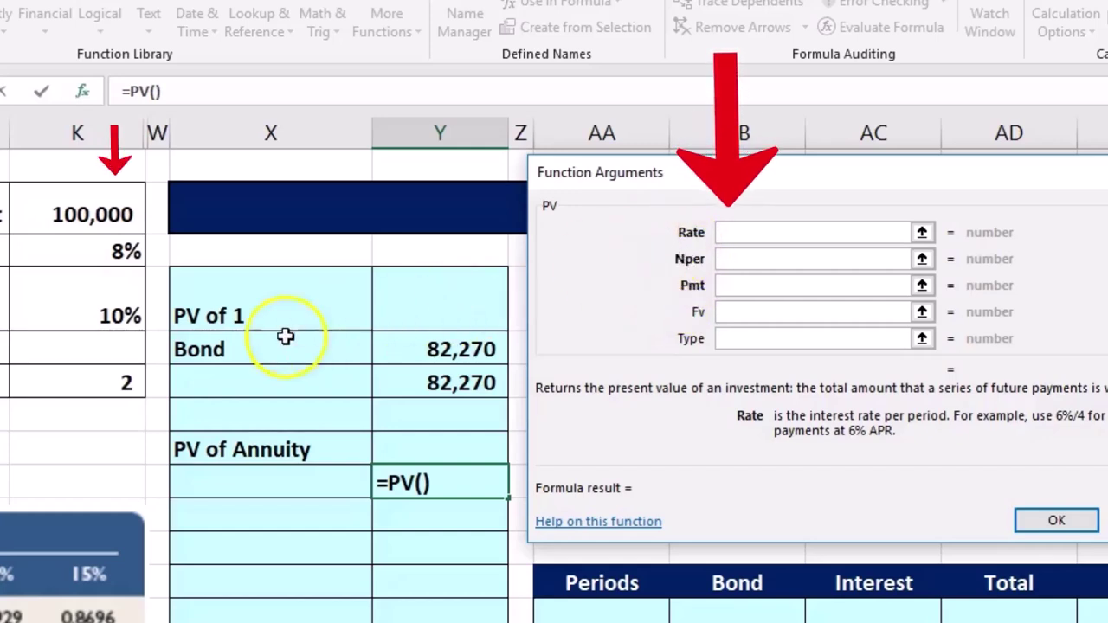
type(".1")
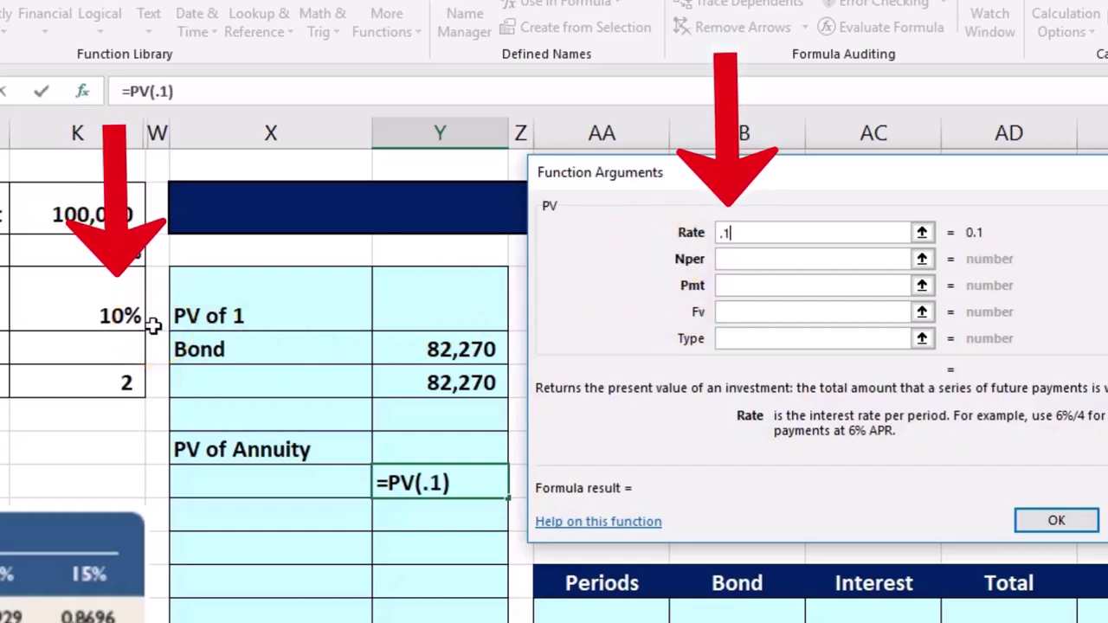
type("/2")
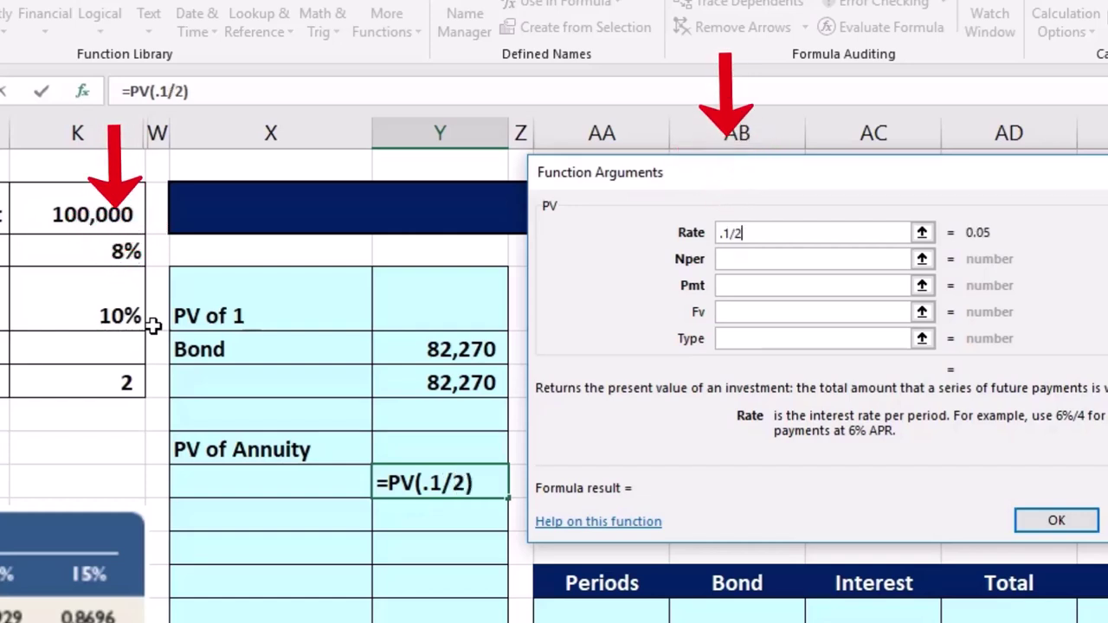
left_click(733, 260)
type("2*")
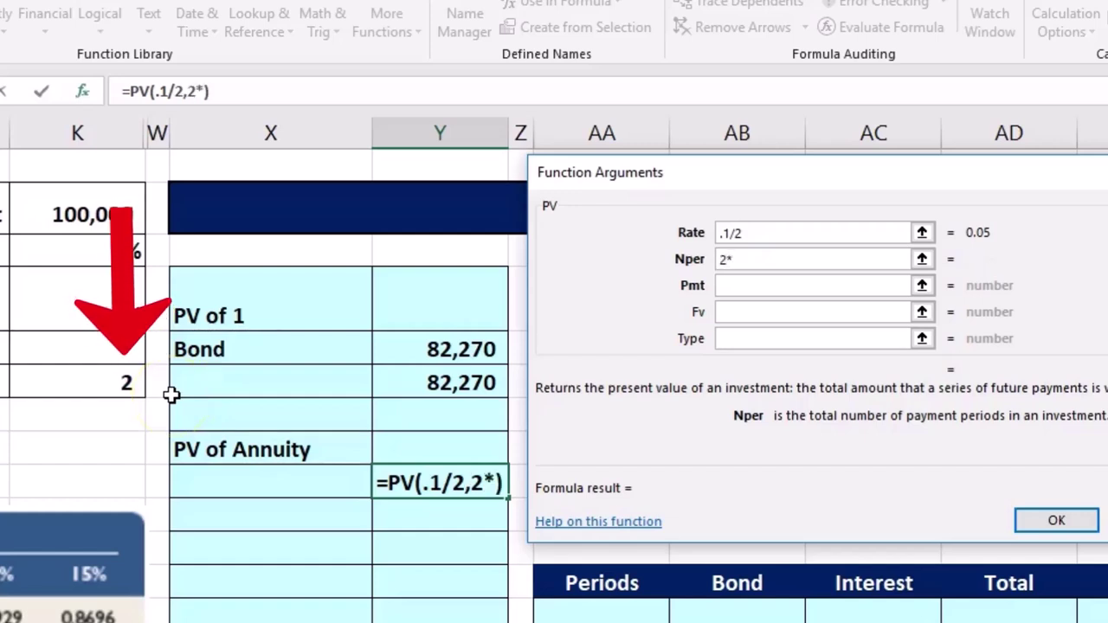
type("2")
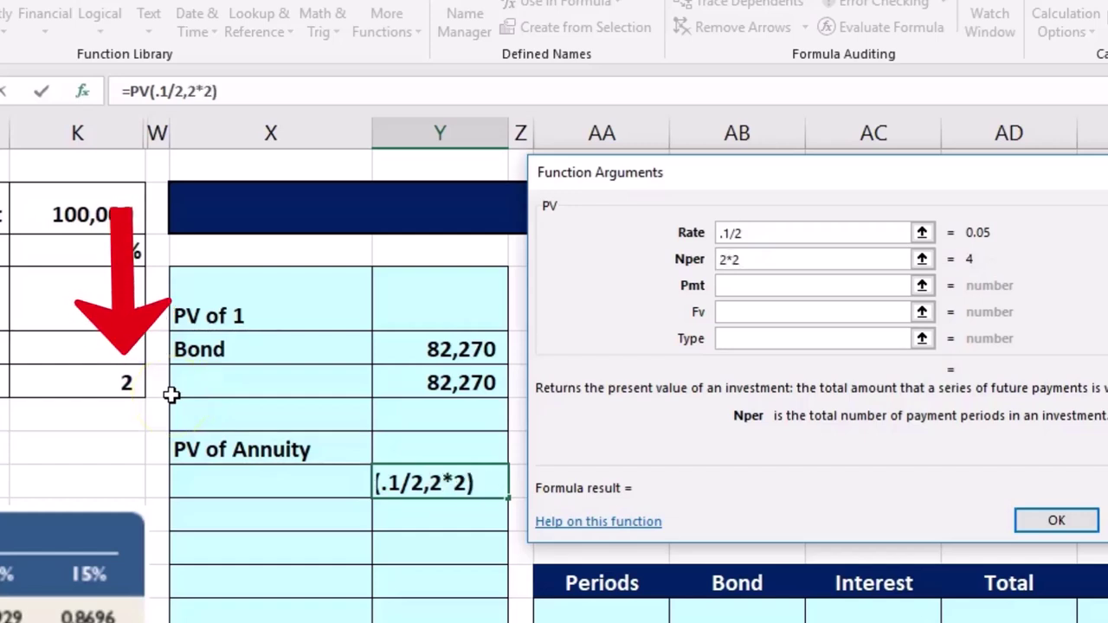
left_click(746, 288)
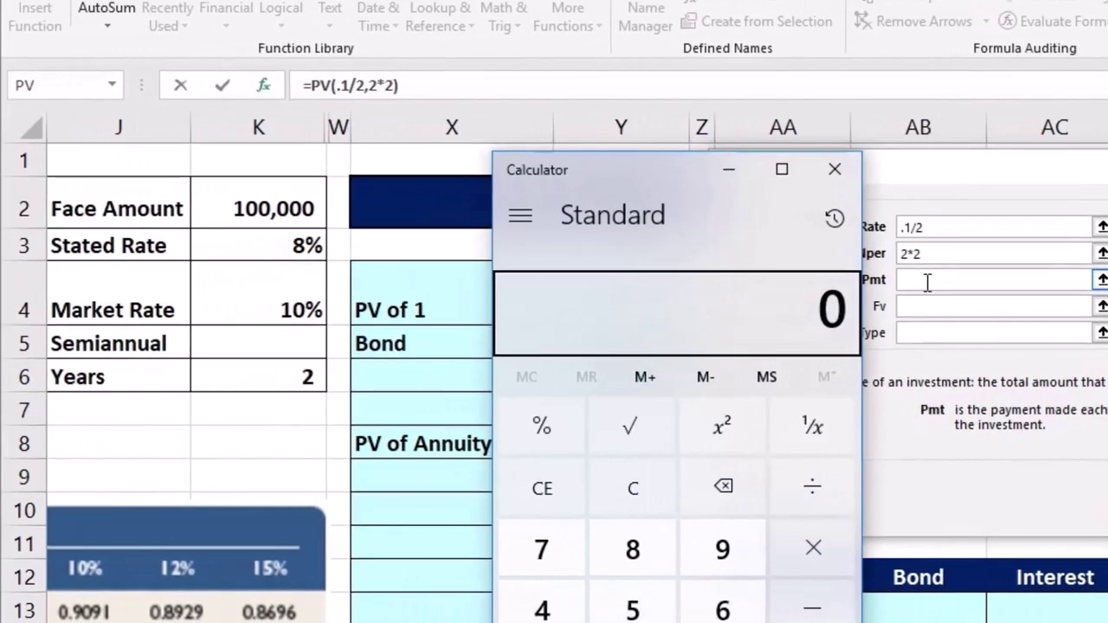
- Compute 100,000 × .08 ÷ 2 = 4,000 in Calculator, then close it
type("000")
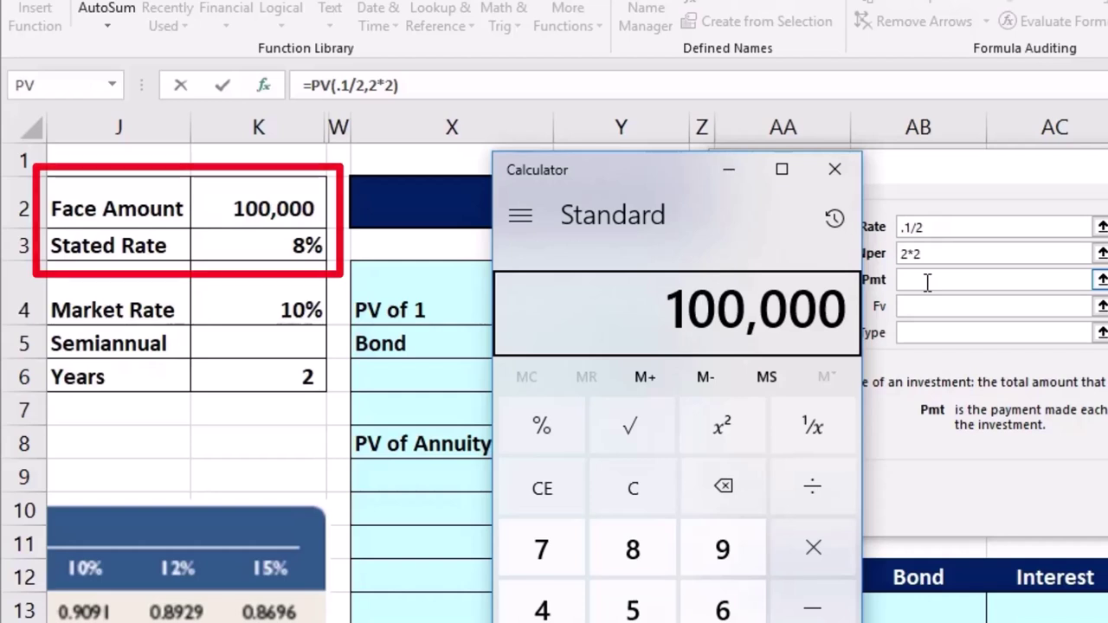
type("*")
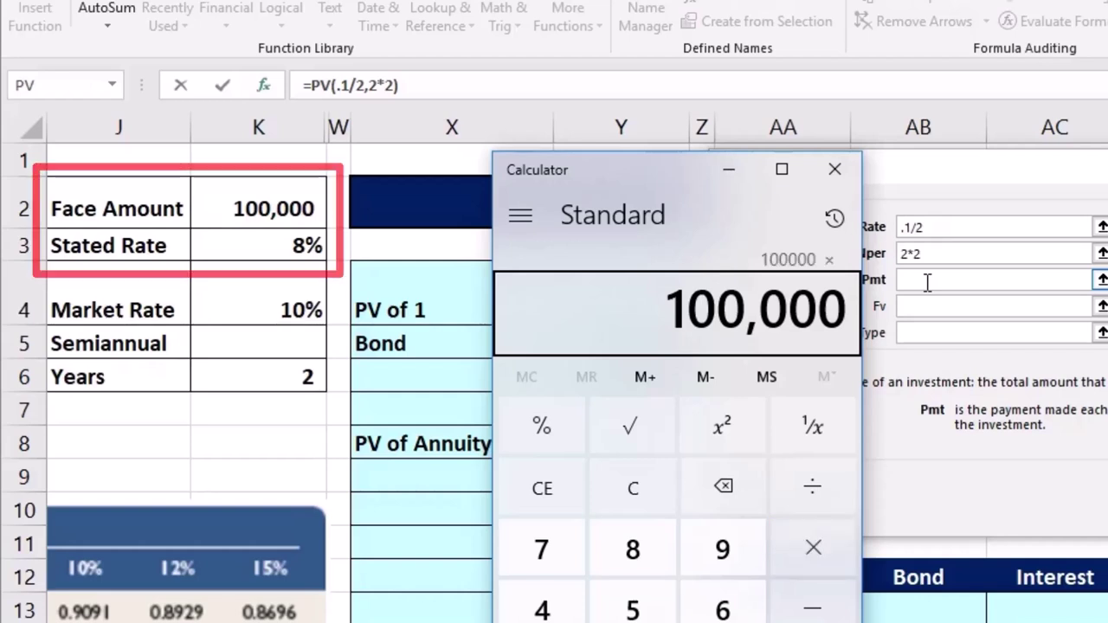
type(".08")
key("Return")
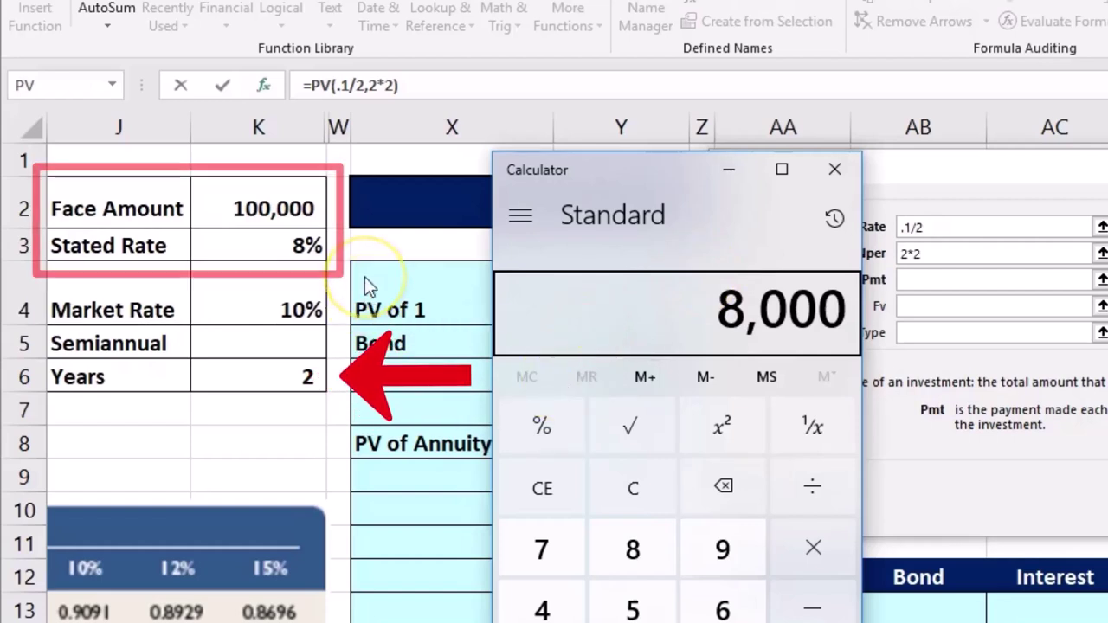
type("/2")
key("Return")
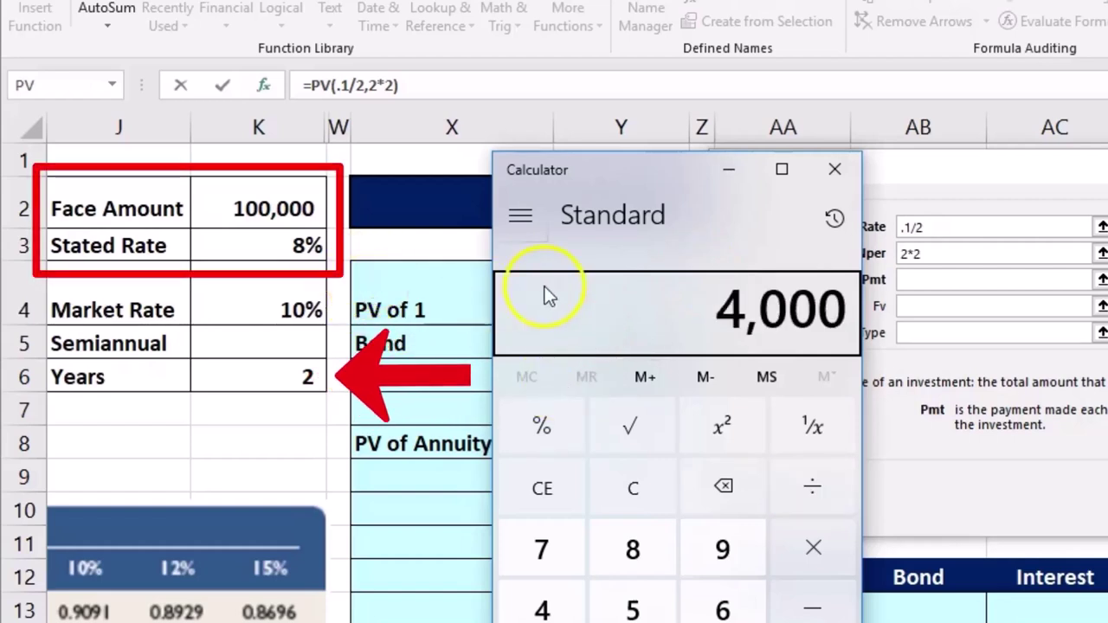
left_click(835, 170)
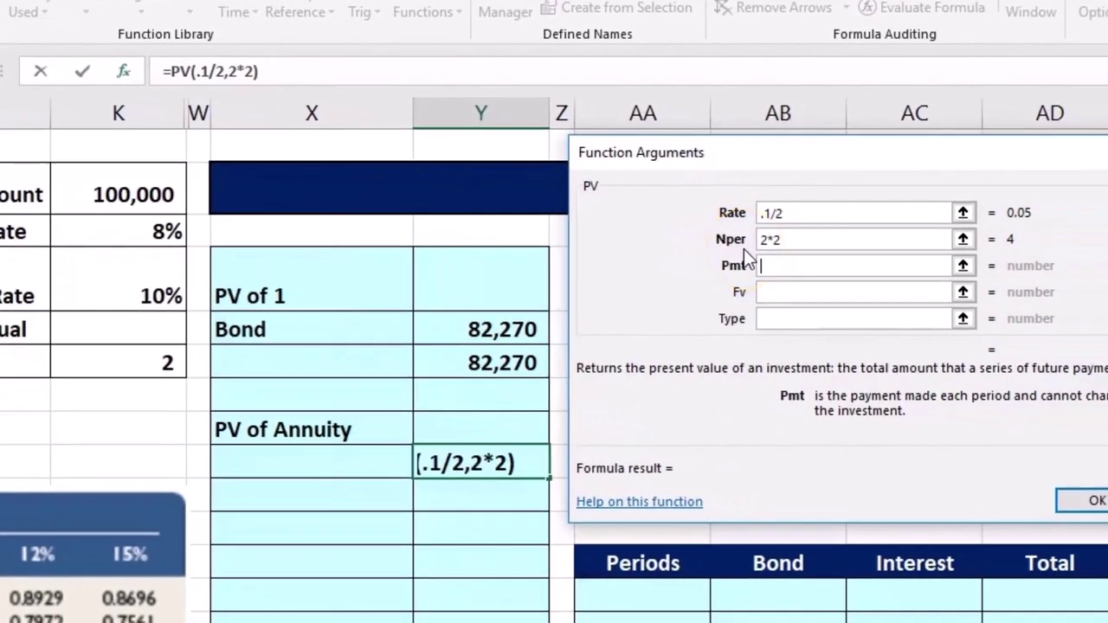
- Enter a 4000 payment and negate Y9 to =-PV(0.1/2,2*2,4000), showing 14,184
left_click(731, 261)
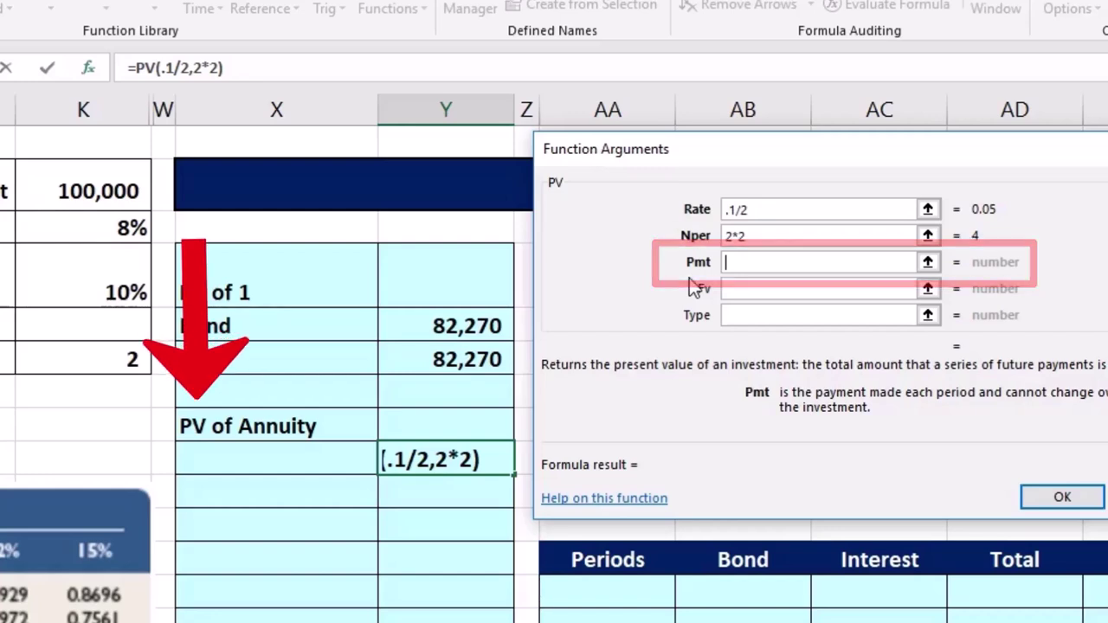
left_click(702, 290)
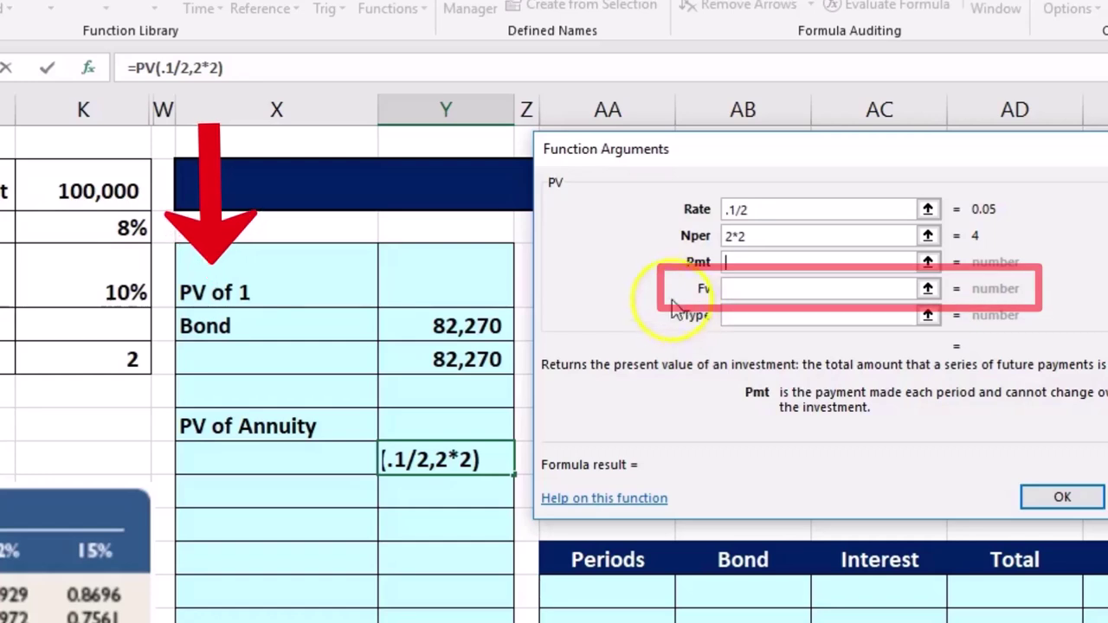
left_click(774, 259)
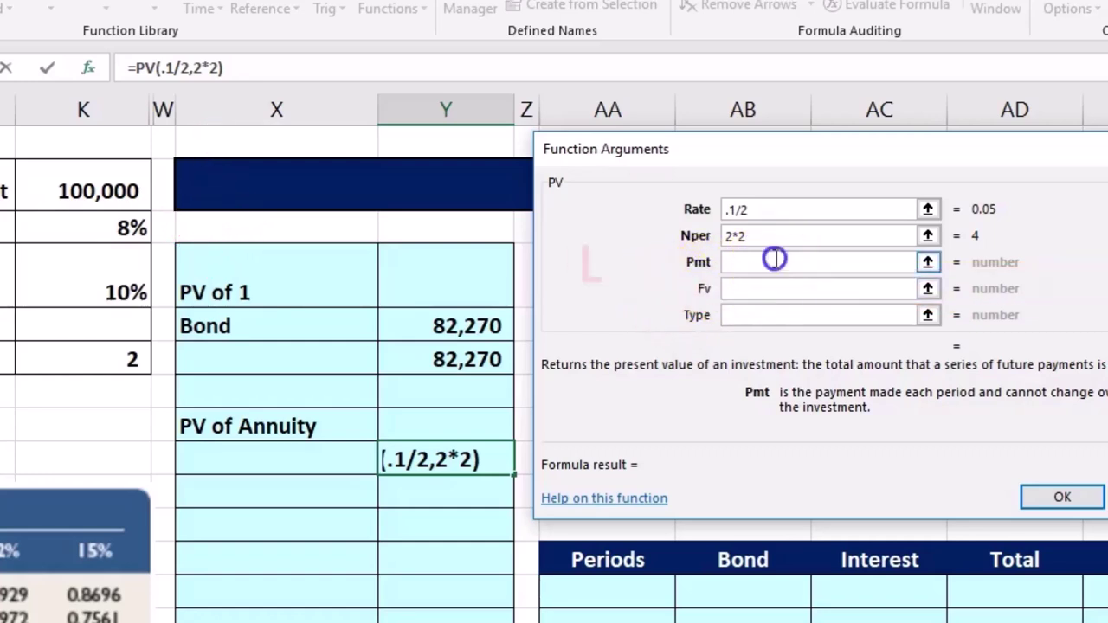
type("4000")
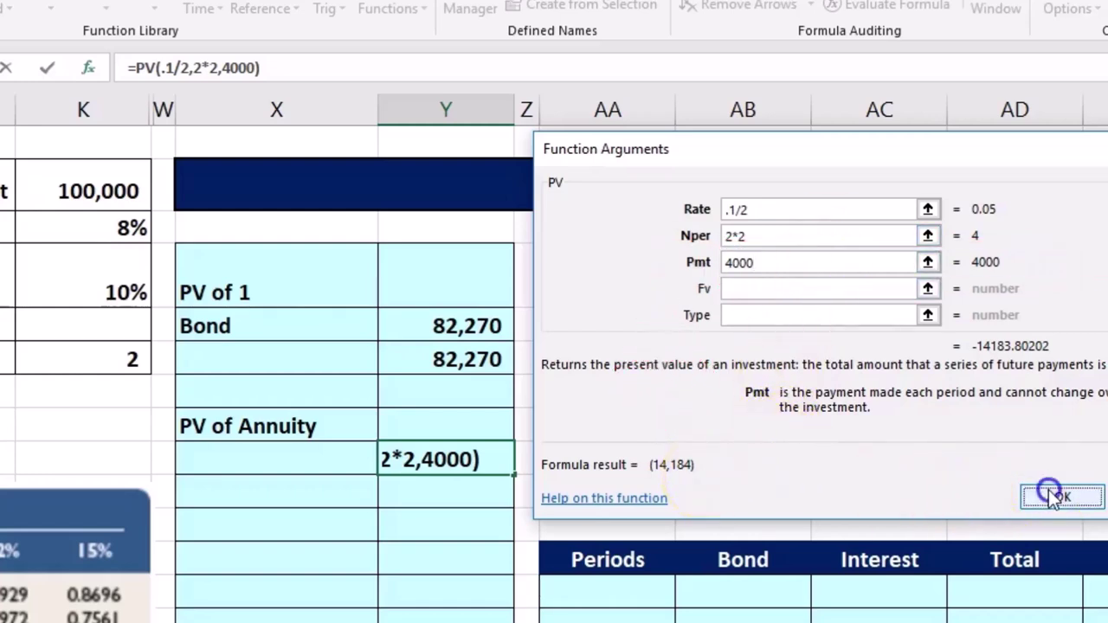
left_click(1052, 496)
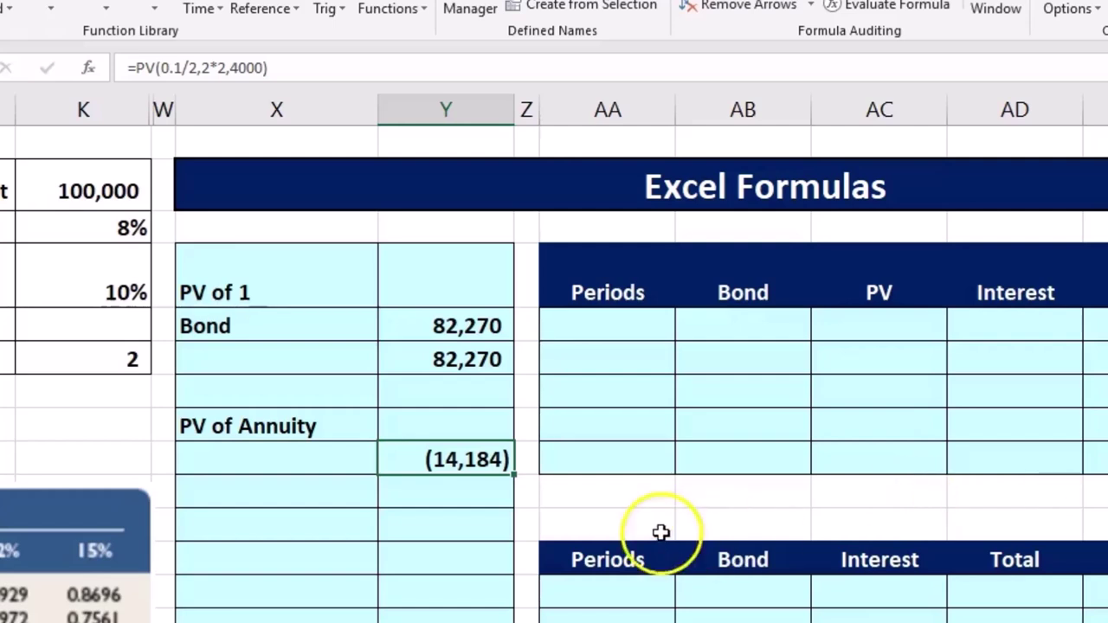
double_click(432, 466)
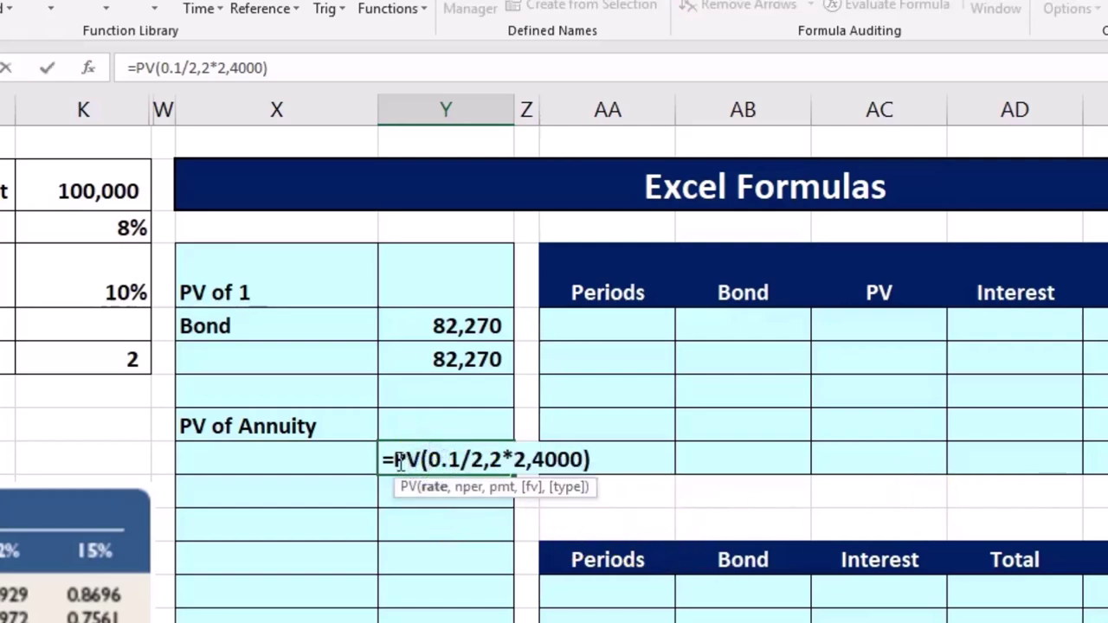
type("-")
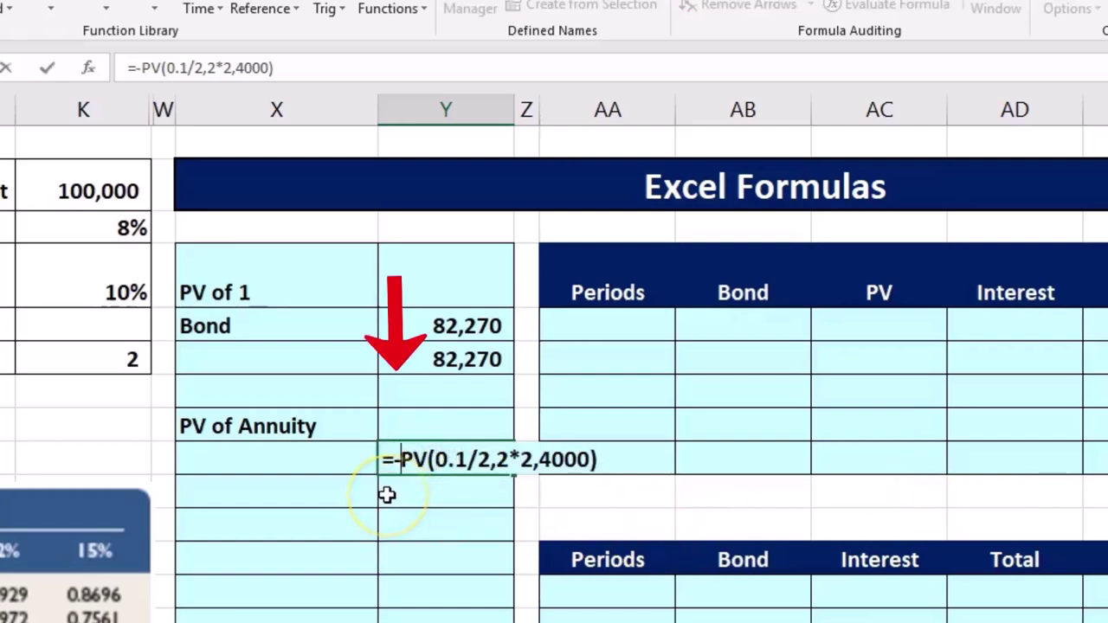
key("Return")
type("=")
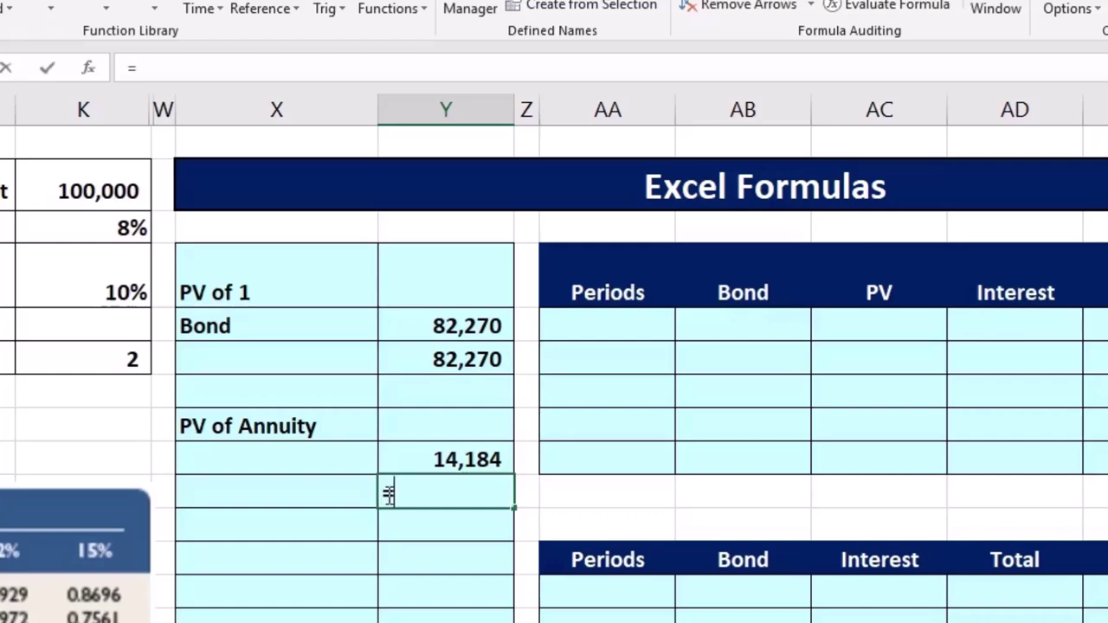
- Enter =-PV(.1/2,2*2,4000) in Y10 so the annuity value shows a positive 14,184
type("pv")
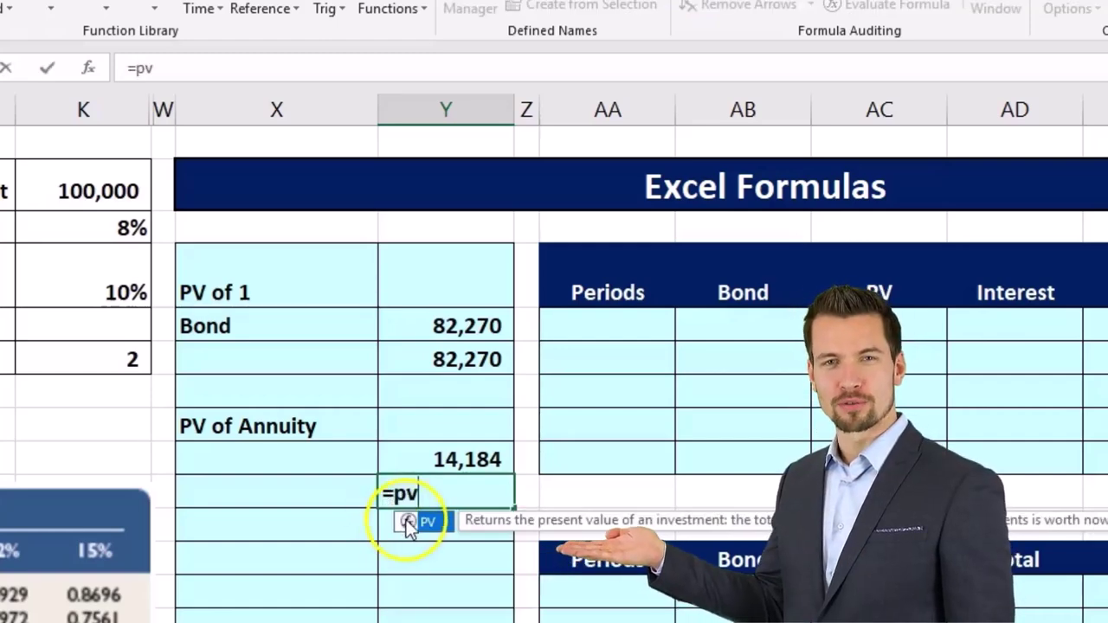
double_click(407, 520)
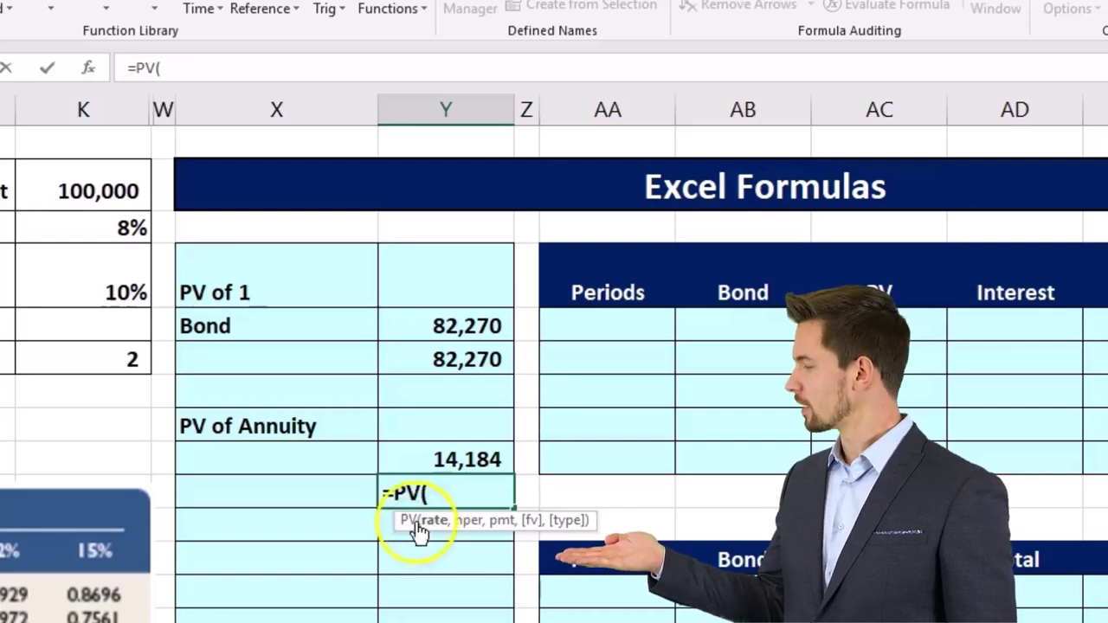
type(".1")
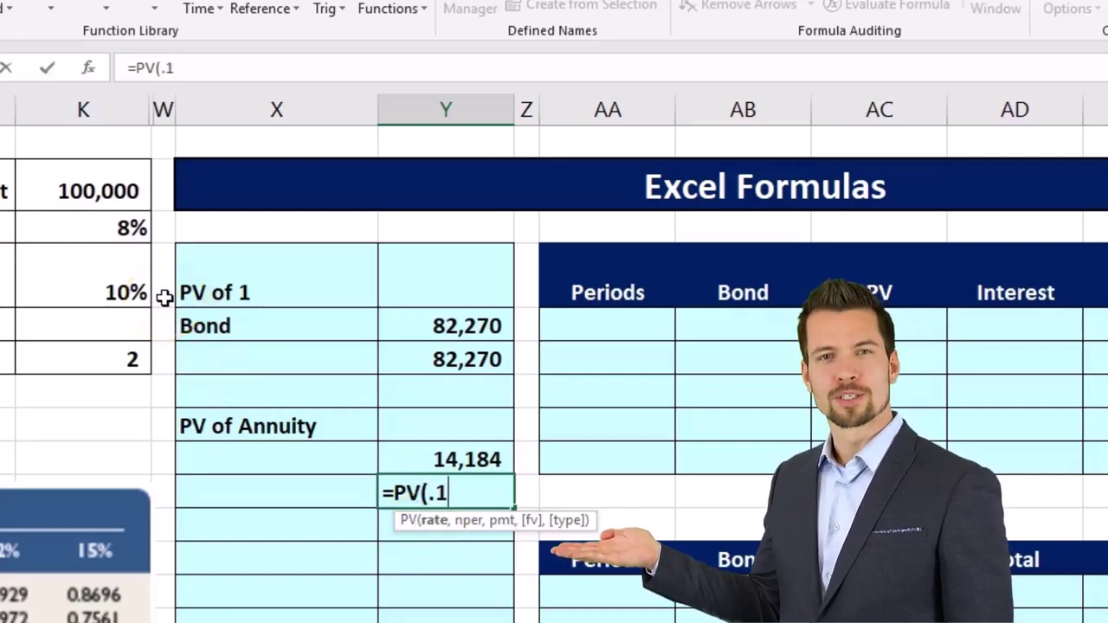
type("/2,2*2,")
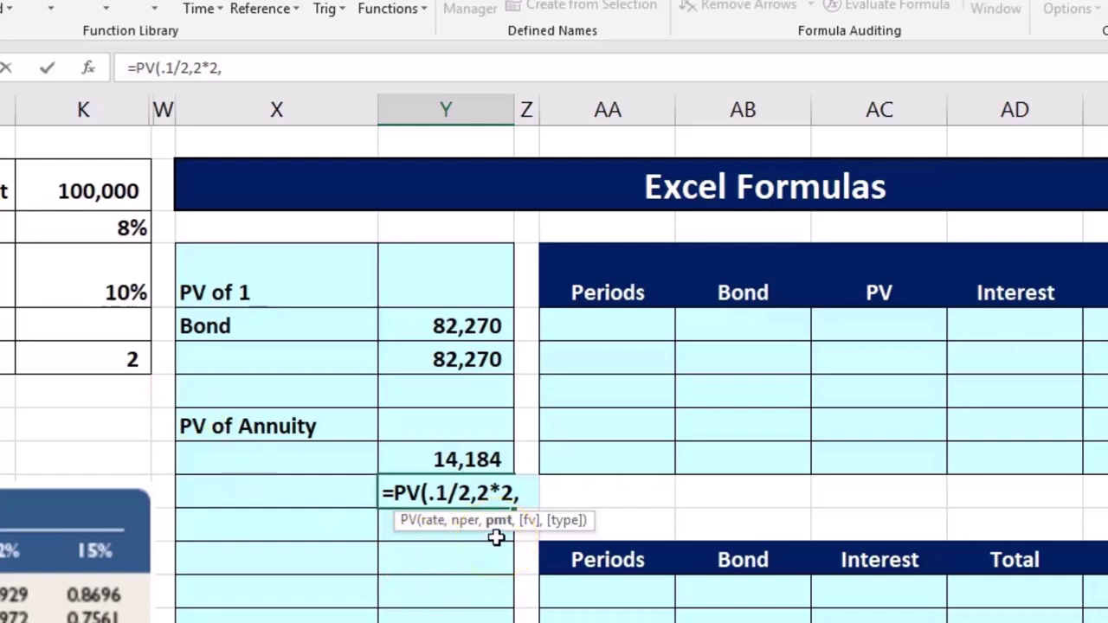
type("4000")
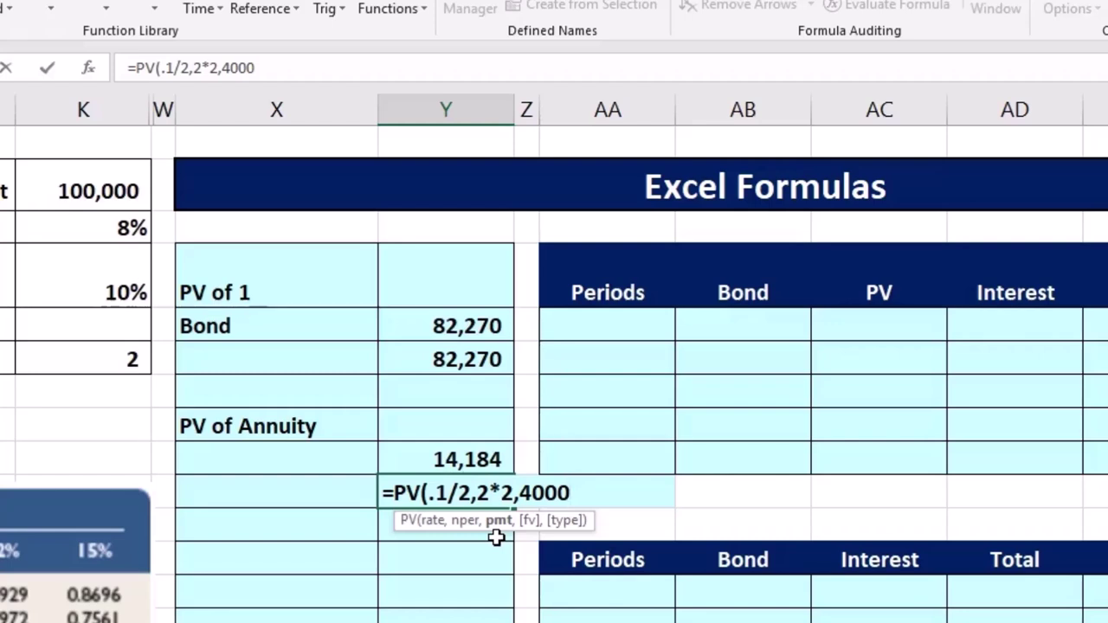
type(")")
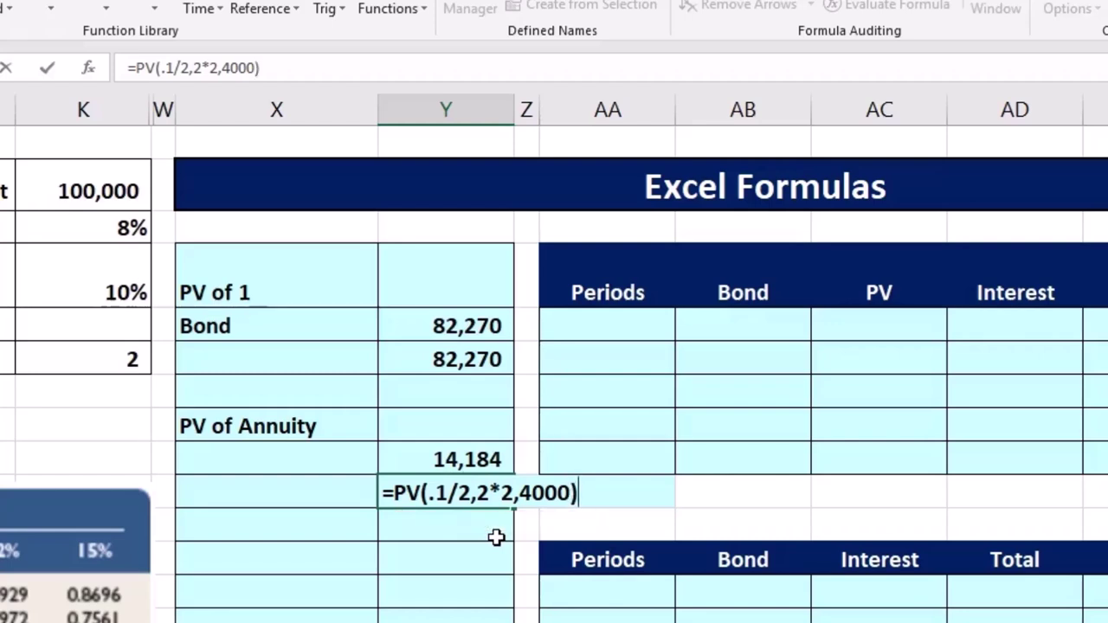
key("Return")
double_click(473, 495)
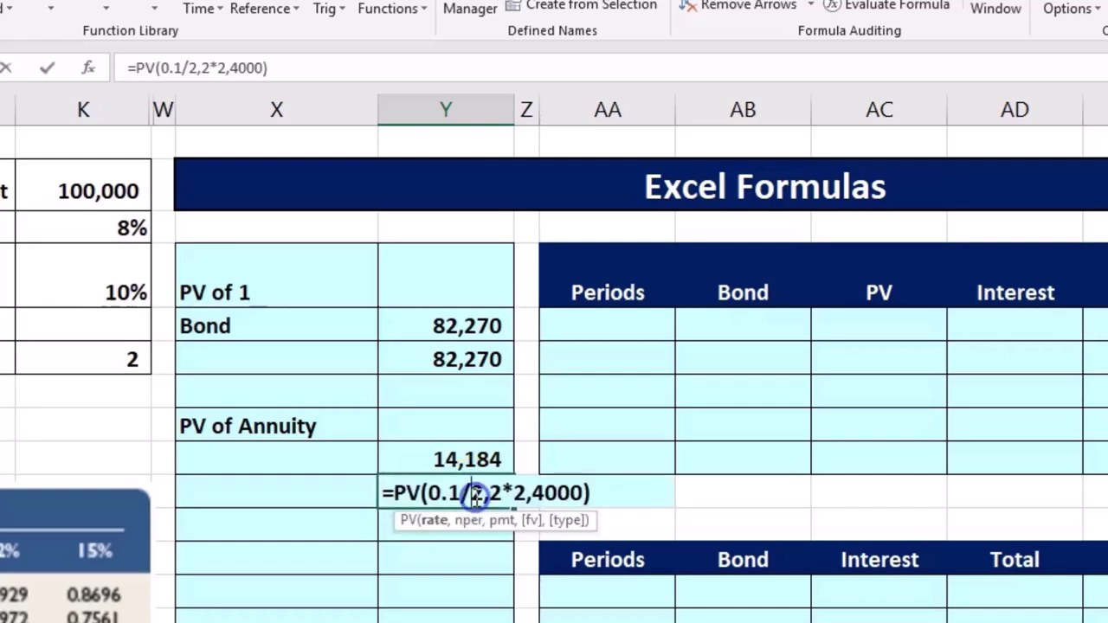
left_click(398, 494)
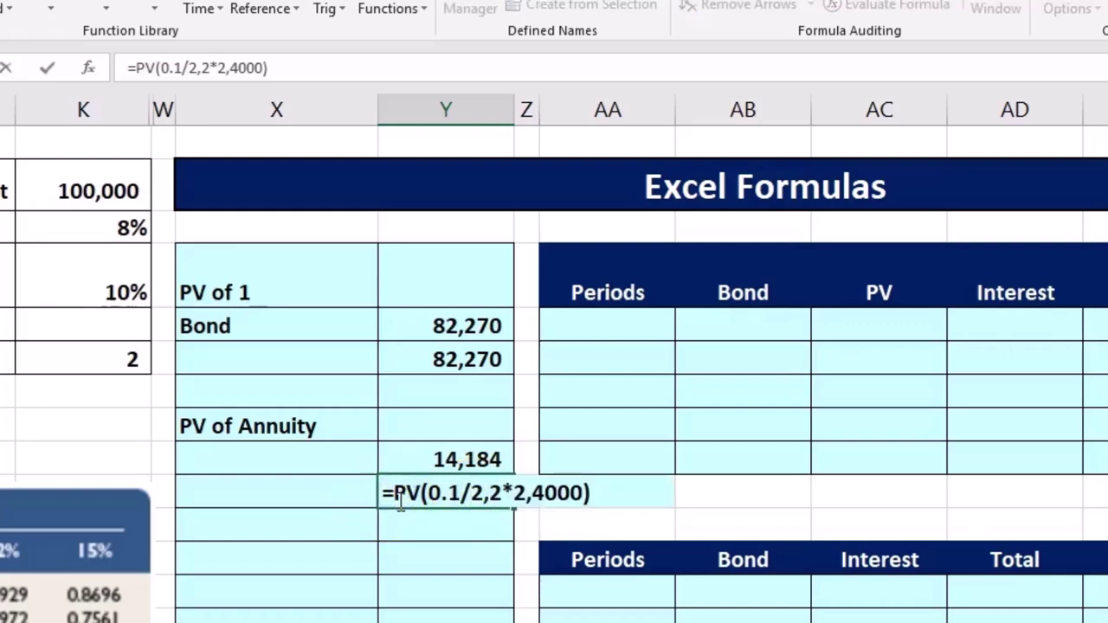
type("-")
key("Return")
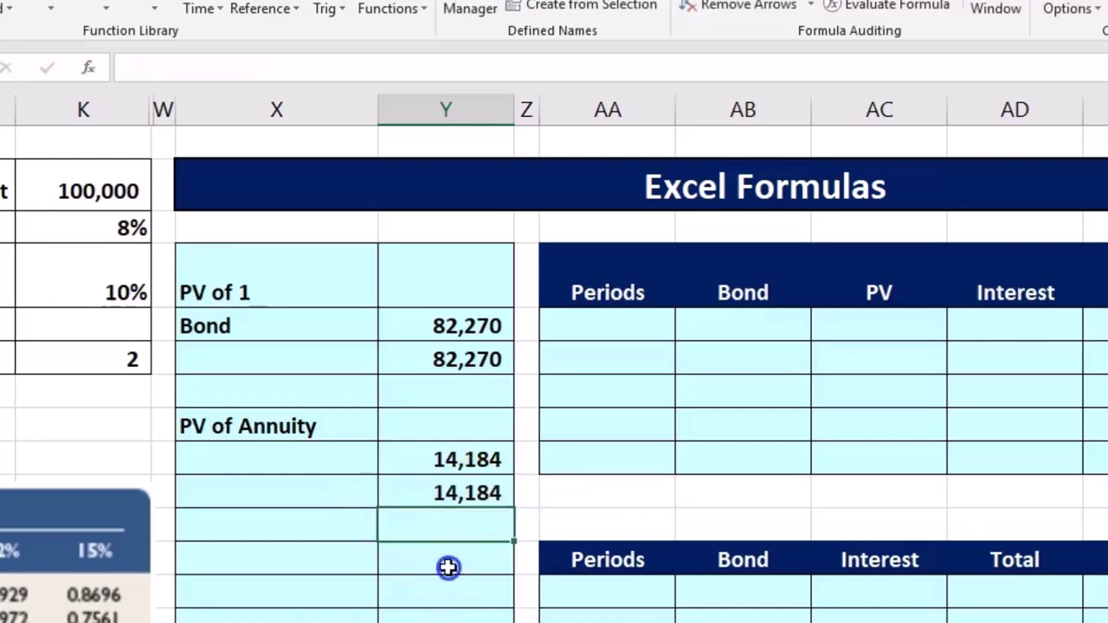
- Label a 'Total' row and enter =Y6+Y10 in Y12, giving 96,454
left_click(284, 567)
type("Tota")
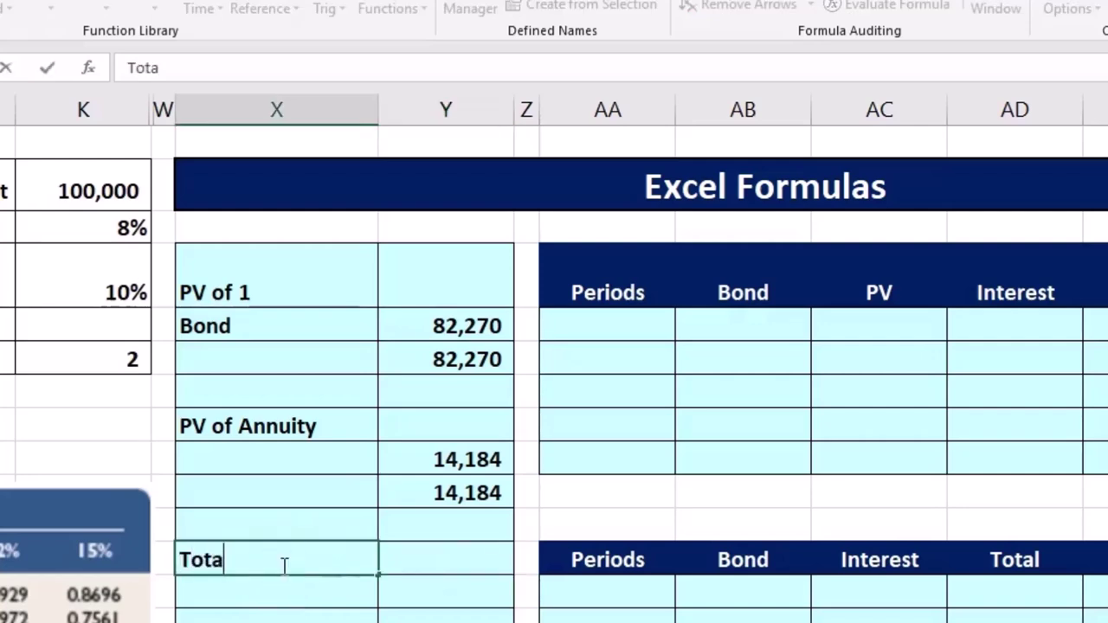
type("l")
key("Tab")
type("=")
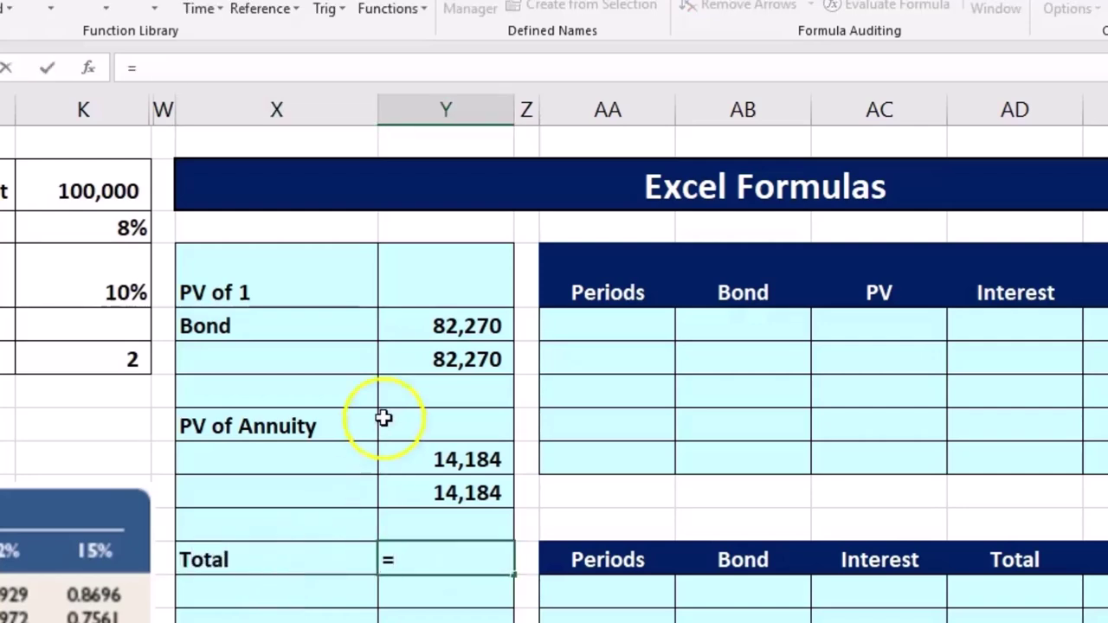
left_click(424, 362)
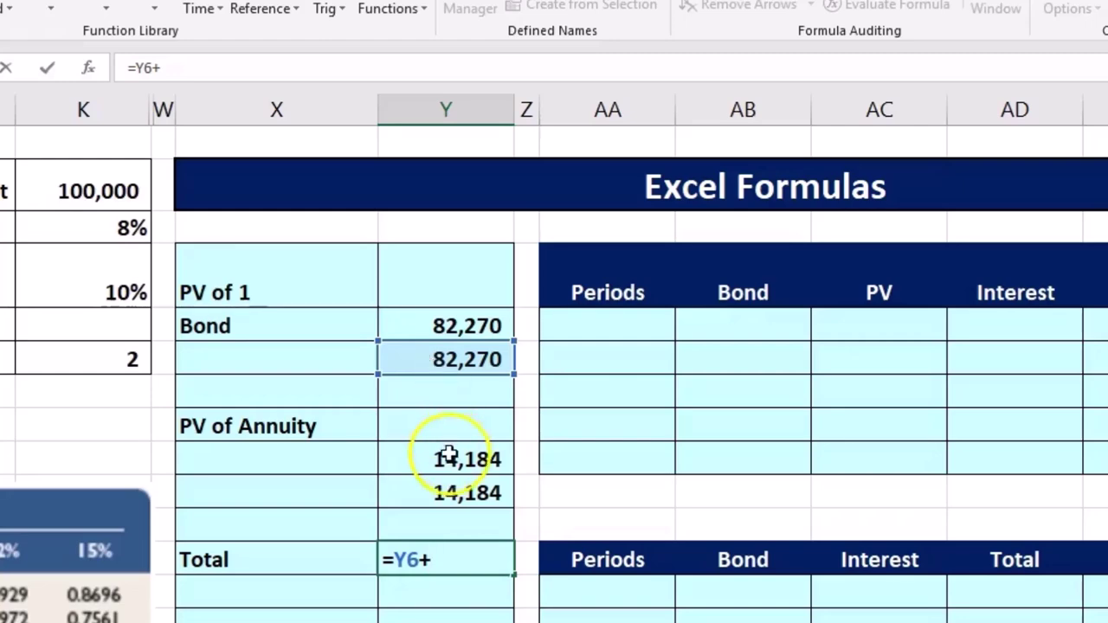
left_click(446, 486)
key("Return")
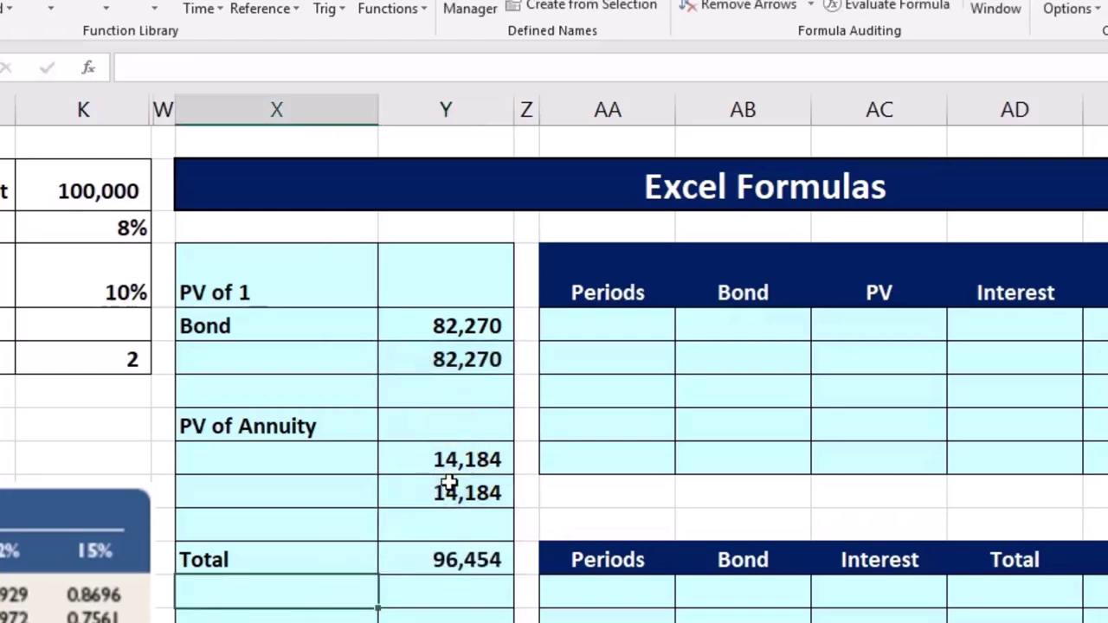
key("XF86Calculator")
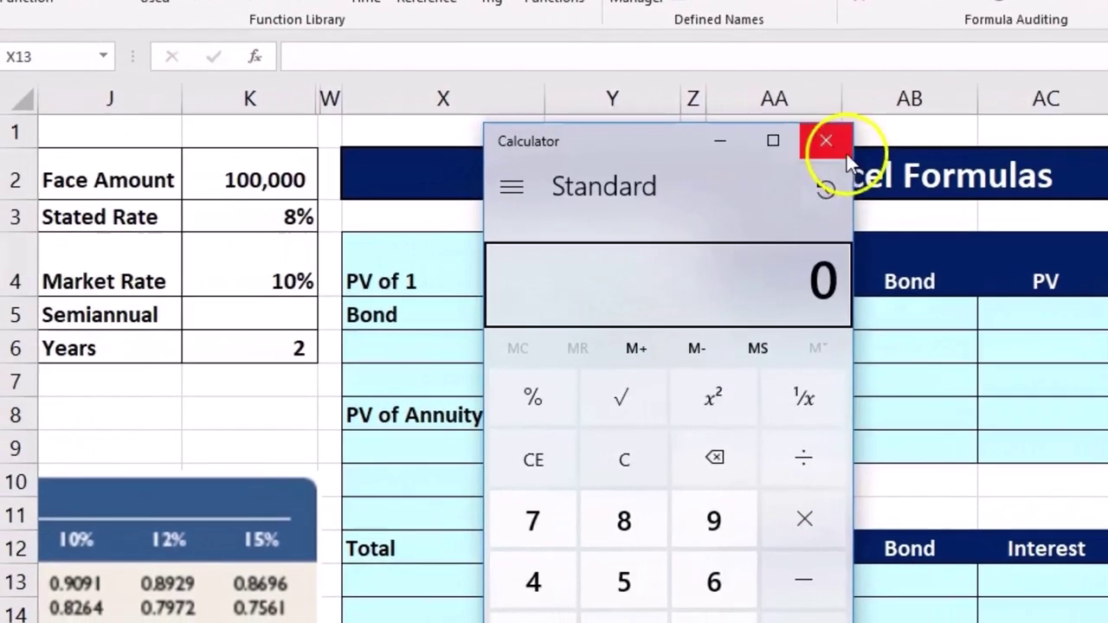
left_click(847, 154)
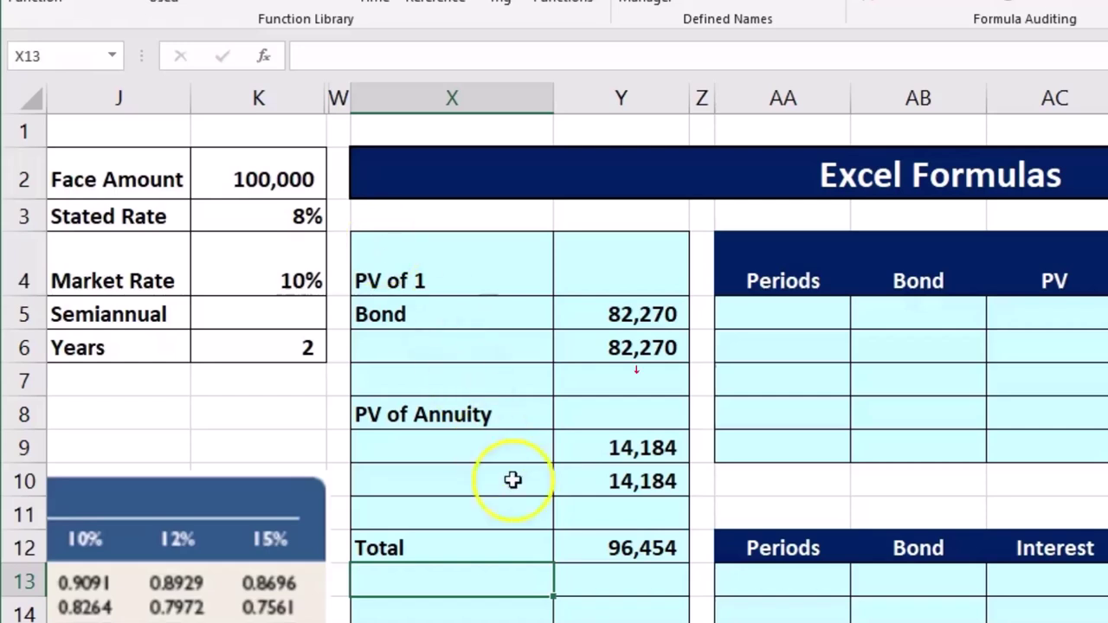
left_click(567, 537)
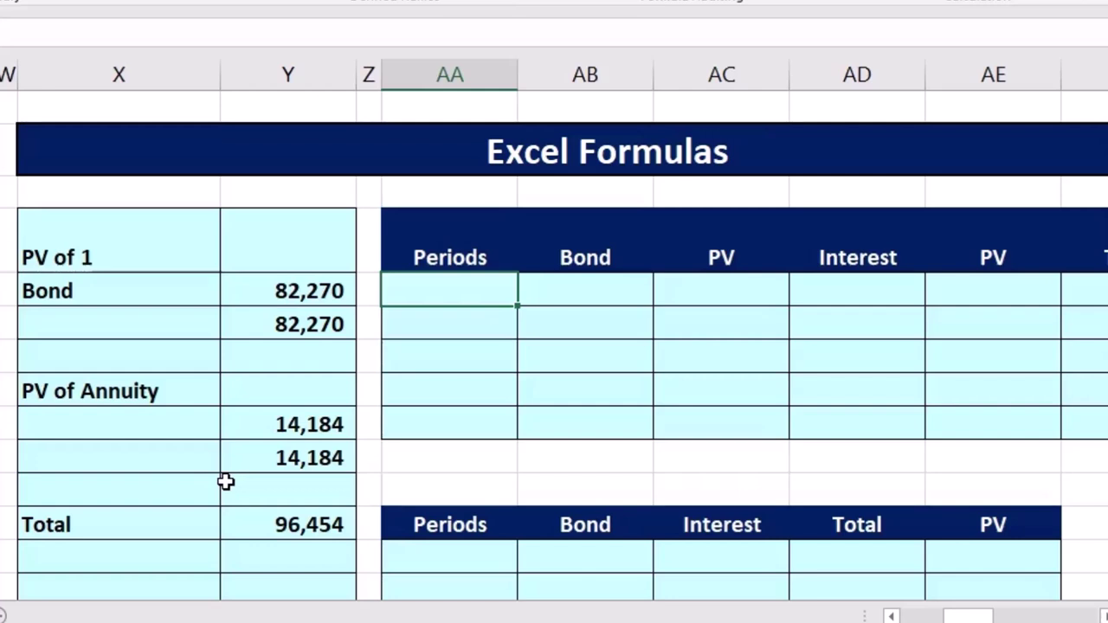
- Number the schedule's periods 1 through 4 down the Periods column
type("1")
key("Return")
key("Return")
type("3")
key("Return")
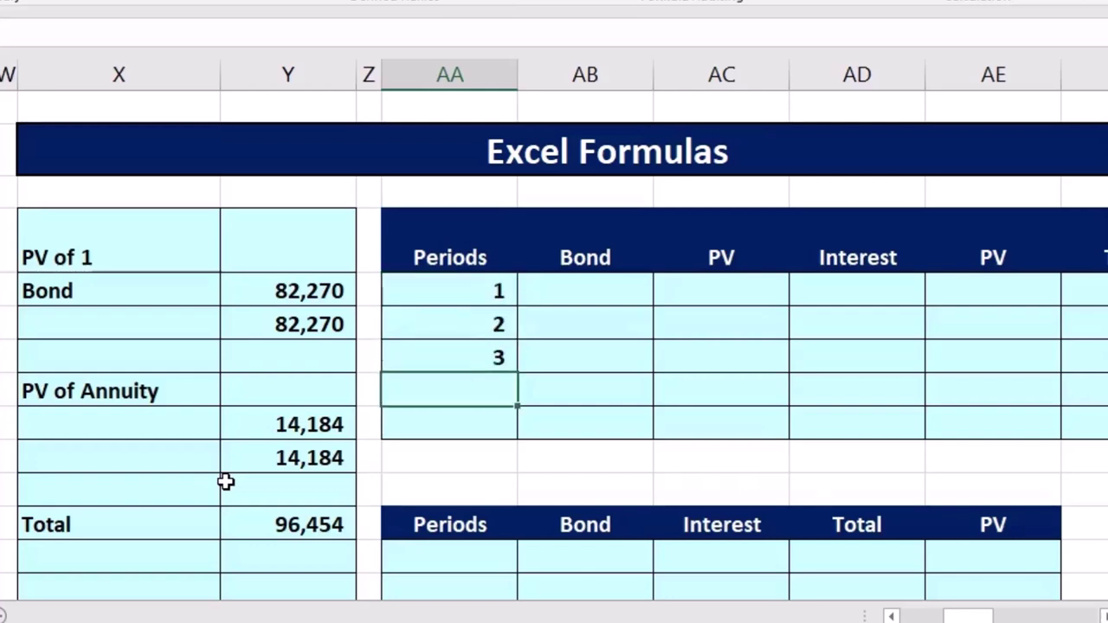
type("4")
key("Return")
key("Right")
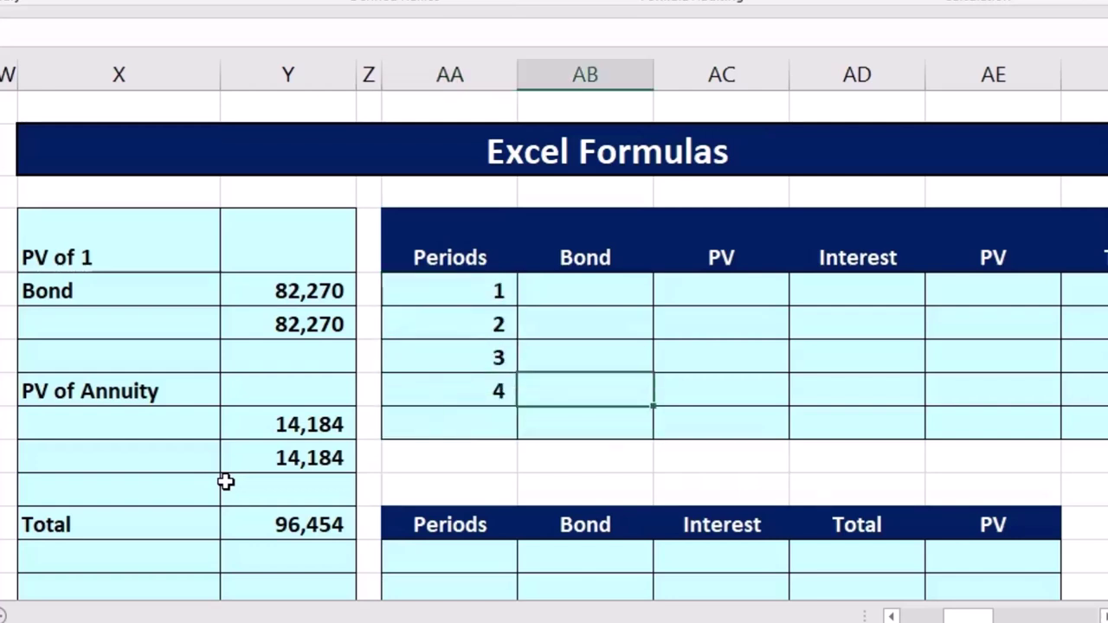
- Enter bond amounts of 100,000 at period 4 and 0 for the earlier periods
key("Up")
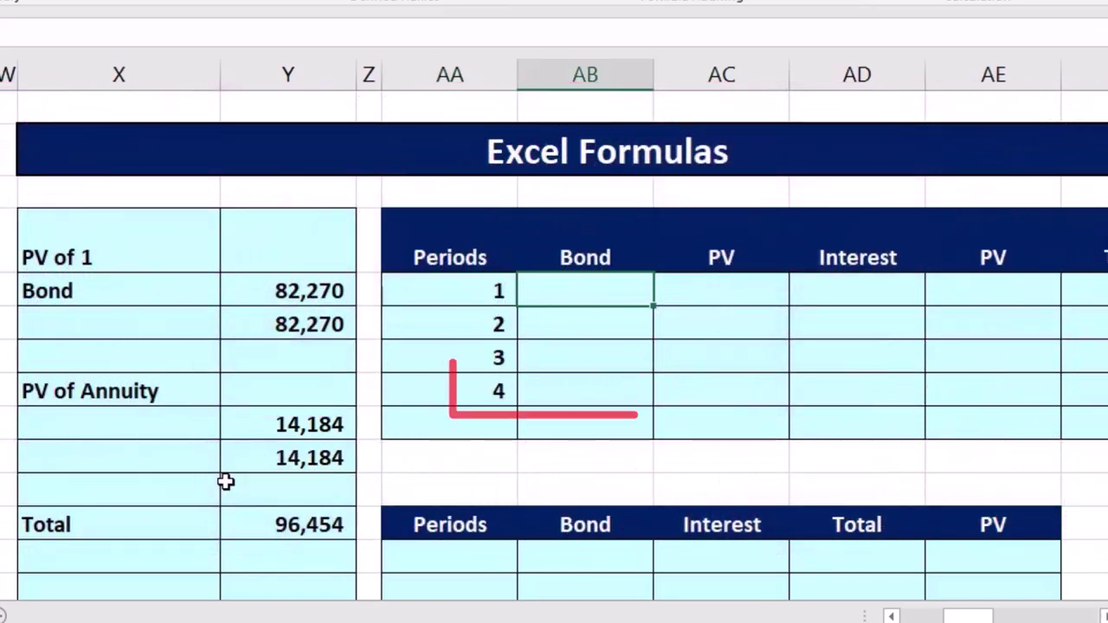
key("Down")
key("Down")
key("Down")
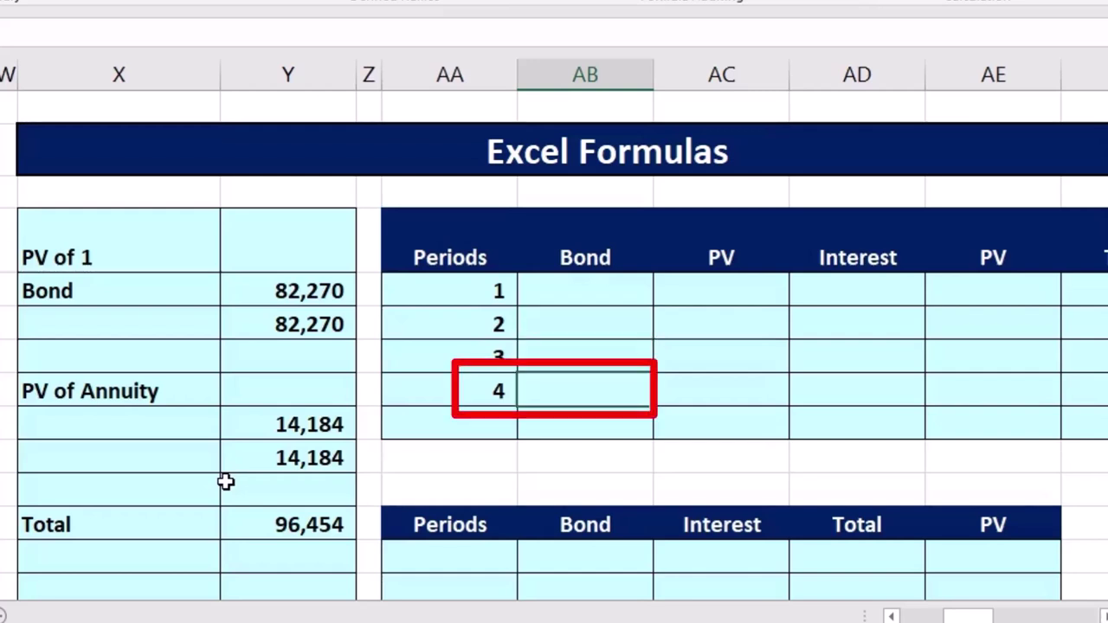
type("100,000")
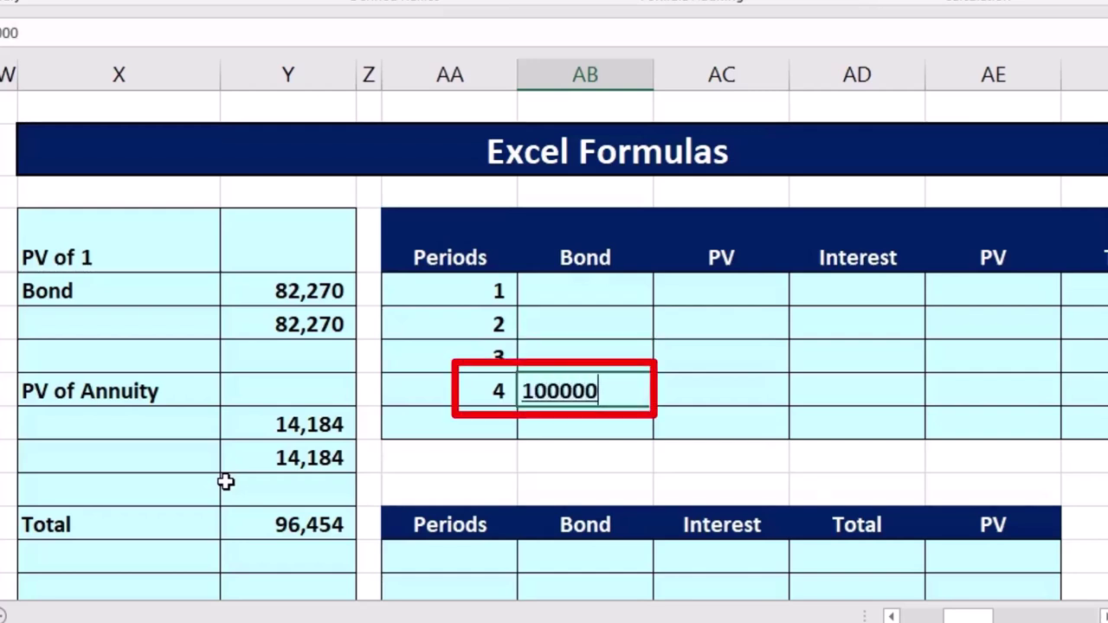
key("Return")
key("Up")
key("Up")
key("Up")
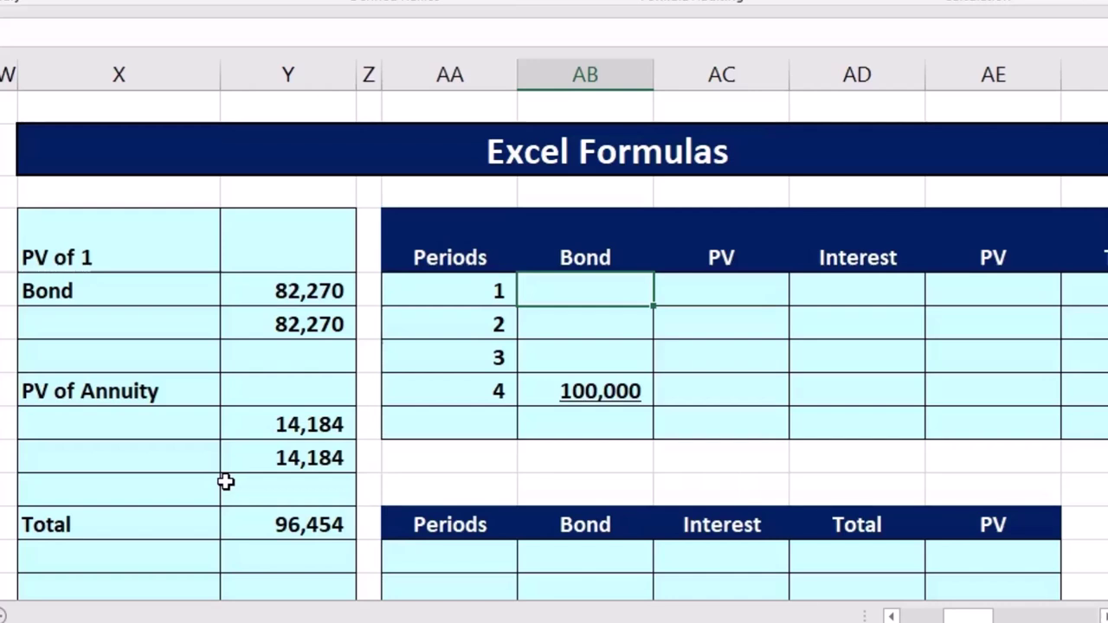
type("0")
key("Return")
key("Return")
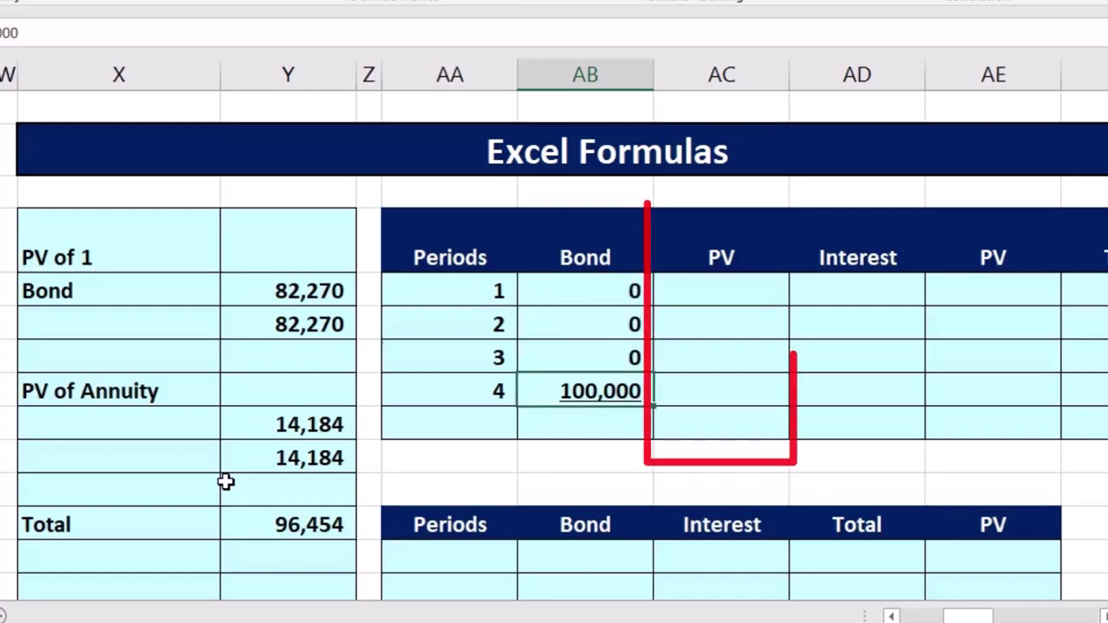
- Enter 0 as the PV for periods 1 and 2
key("Right")
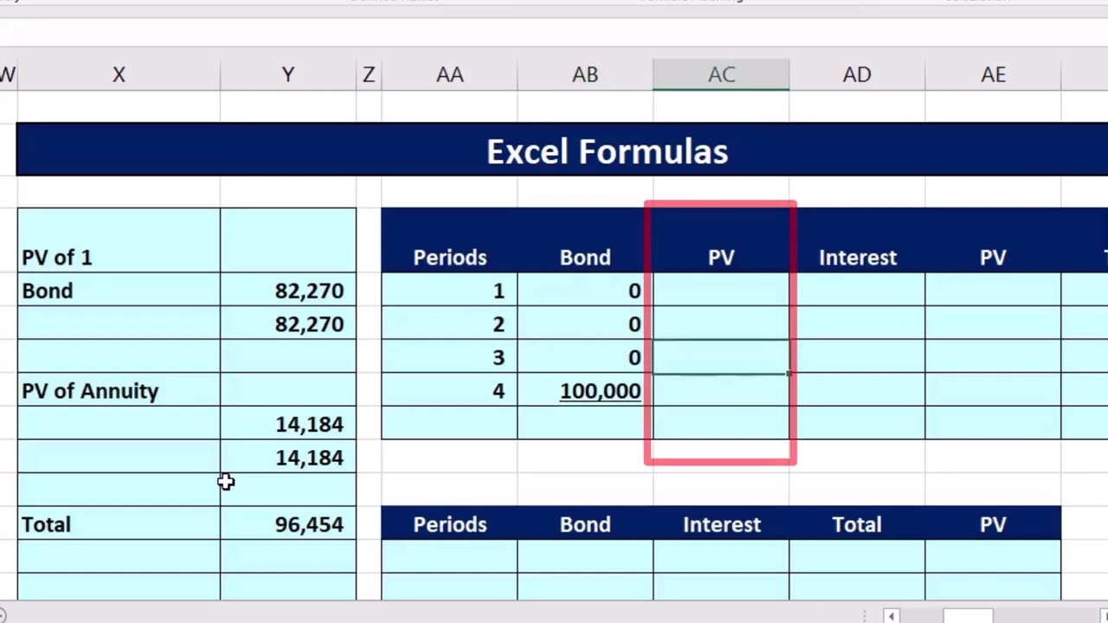
key("Up")
key("Up")
key("Up")
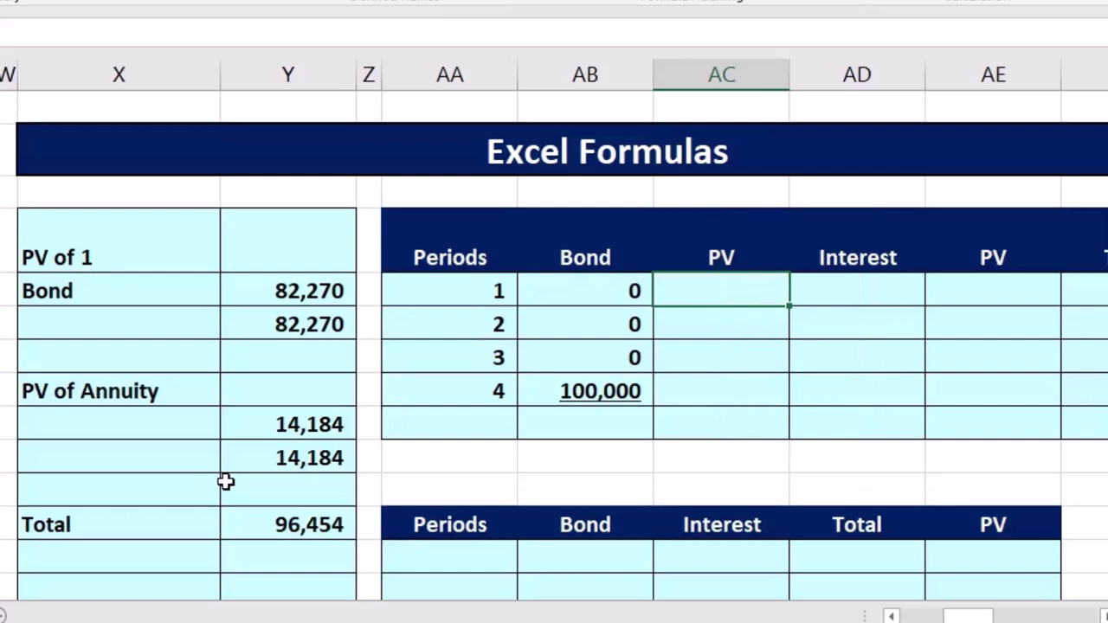
type("0")
key("Return")
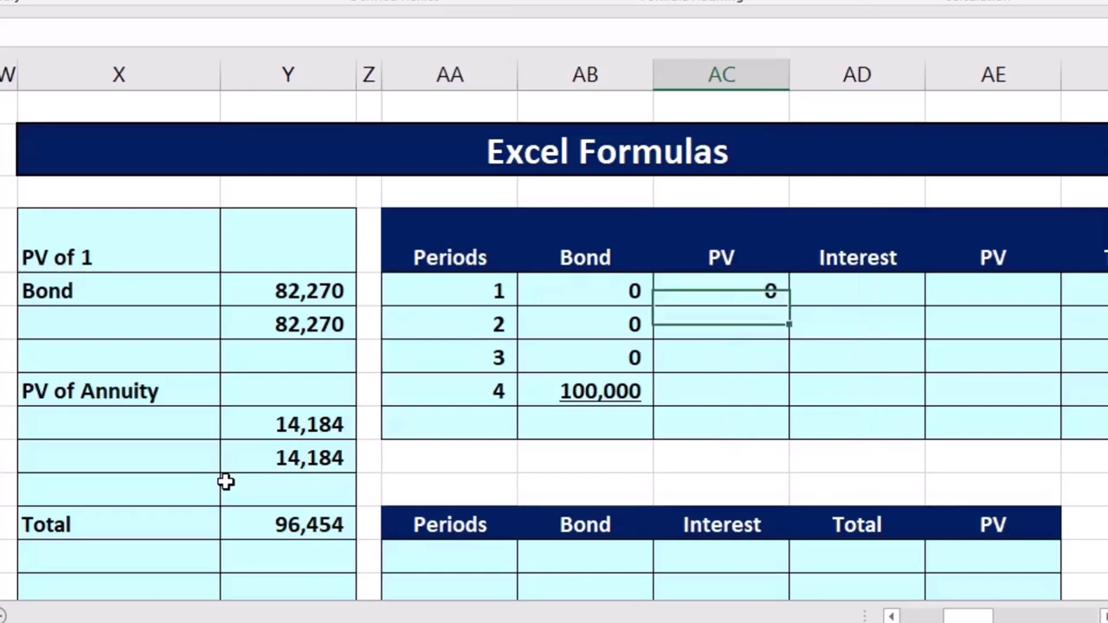
type("0")
key("Return")
type("0")
key("Return")
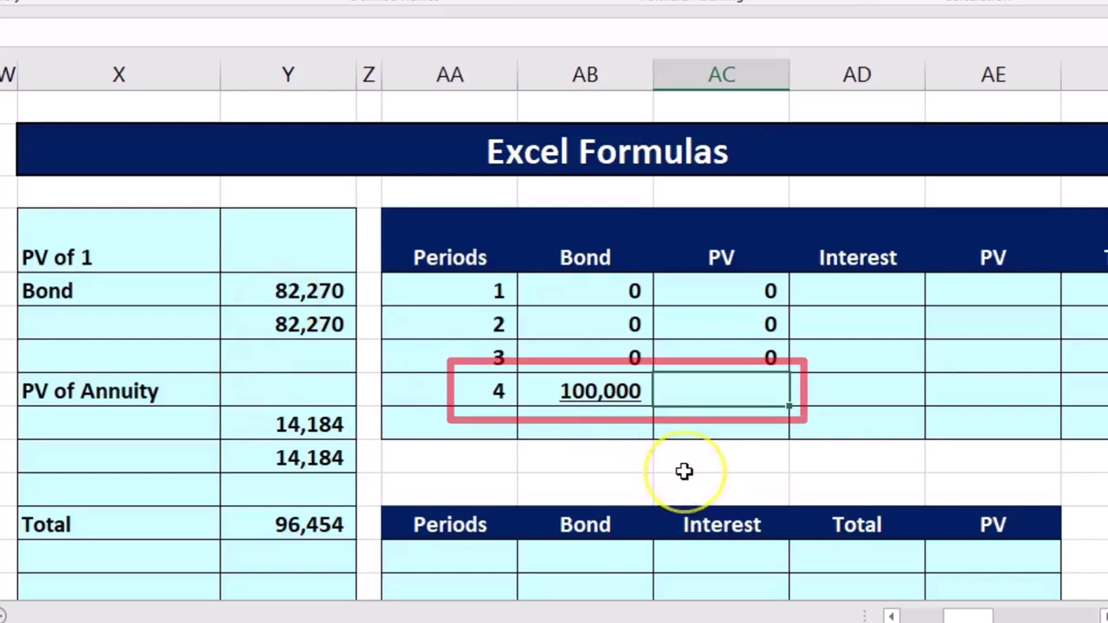
- Enter =-PV(0.1/2,AA8,0,AB8) in AC8, giving a positive 82,270 for period 4
type("=")
key("Left")
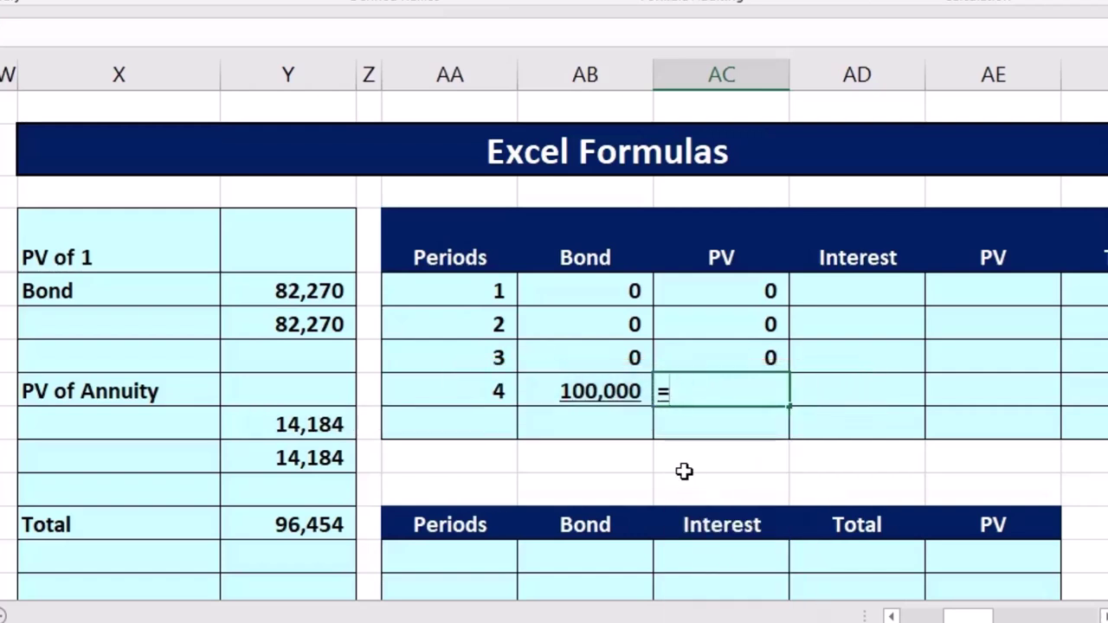
type("pv")
double_click(686, 421)
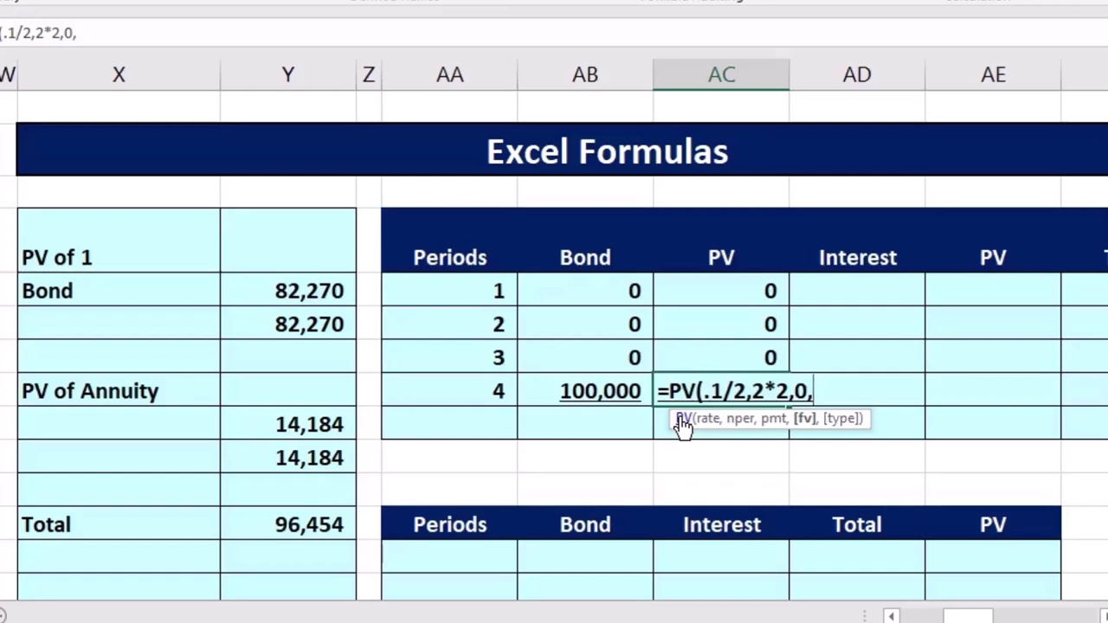
left_click(601, 390)
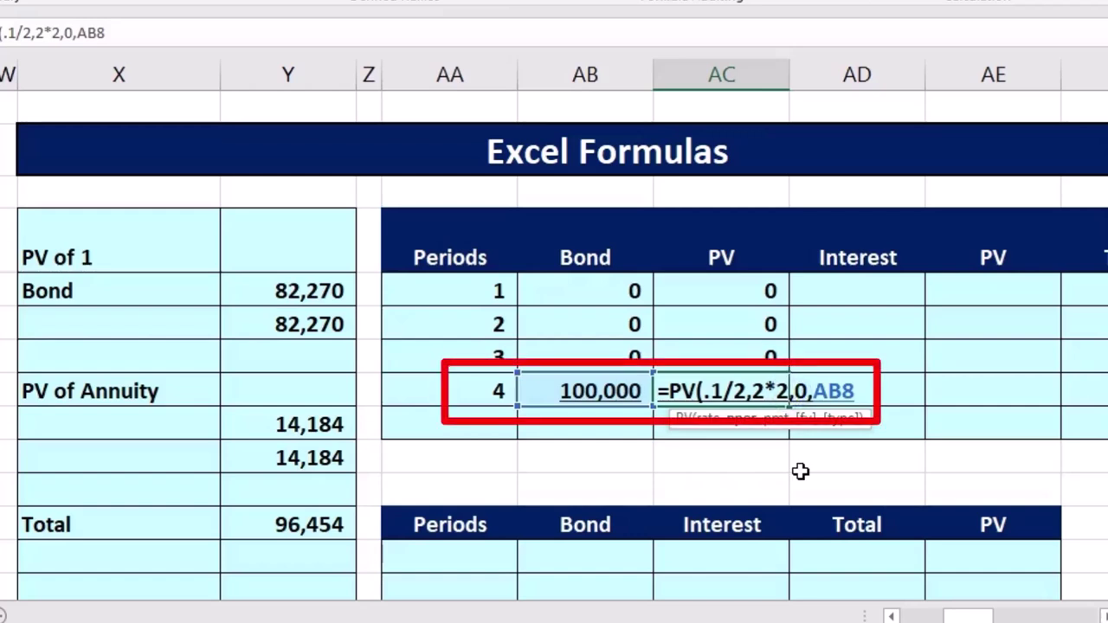
key("BackSpace")
key("BackSpace")
key("BackSpace")
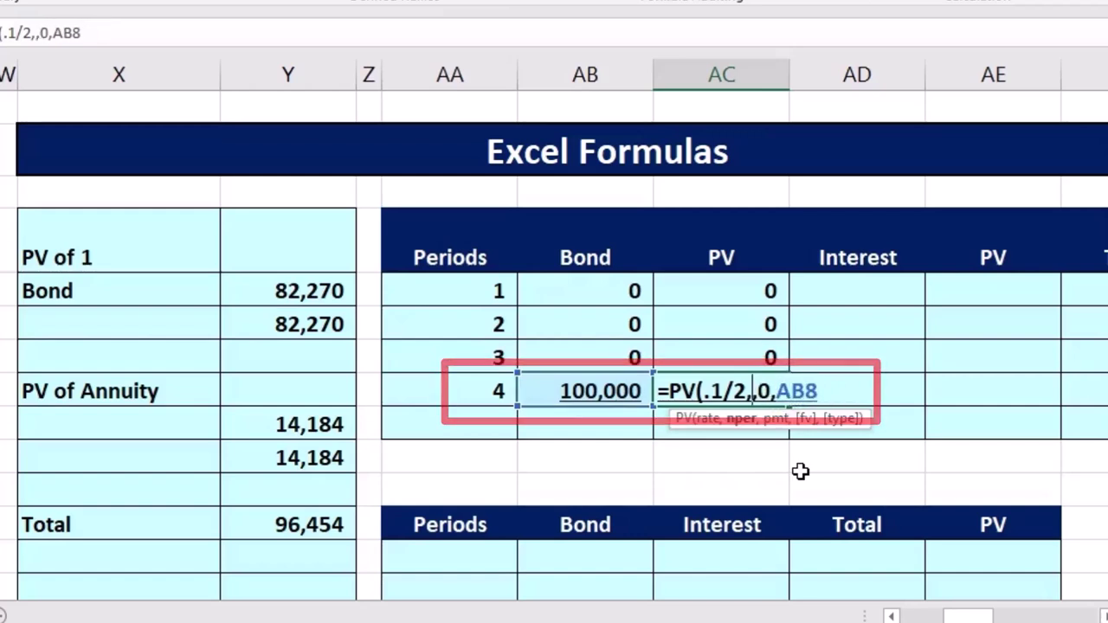
left_click(500, 391)
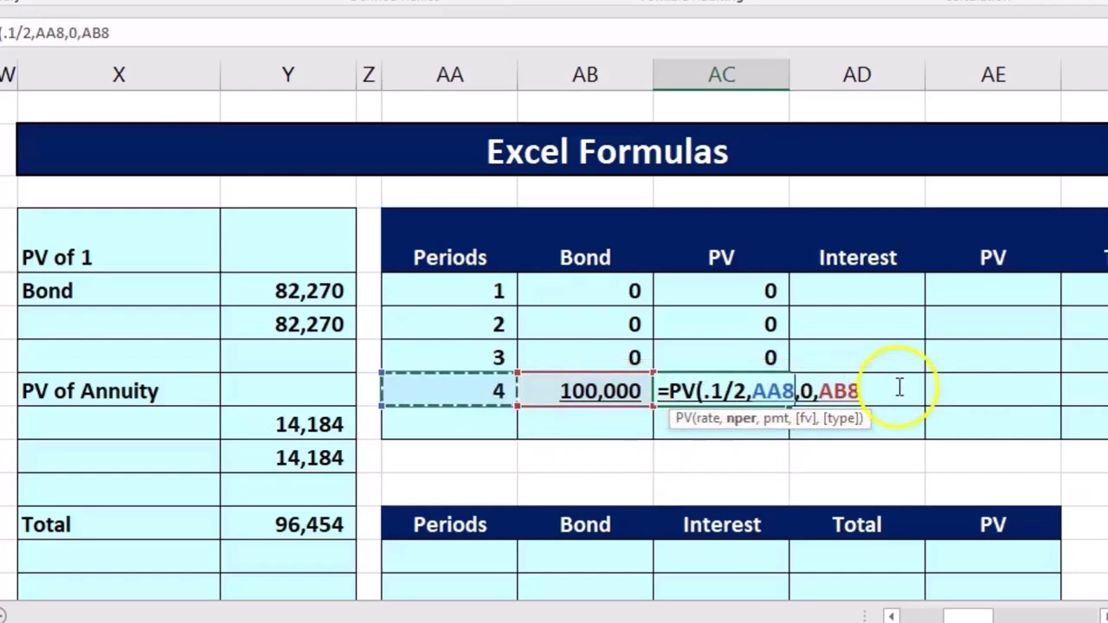
key("Return")
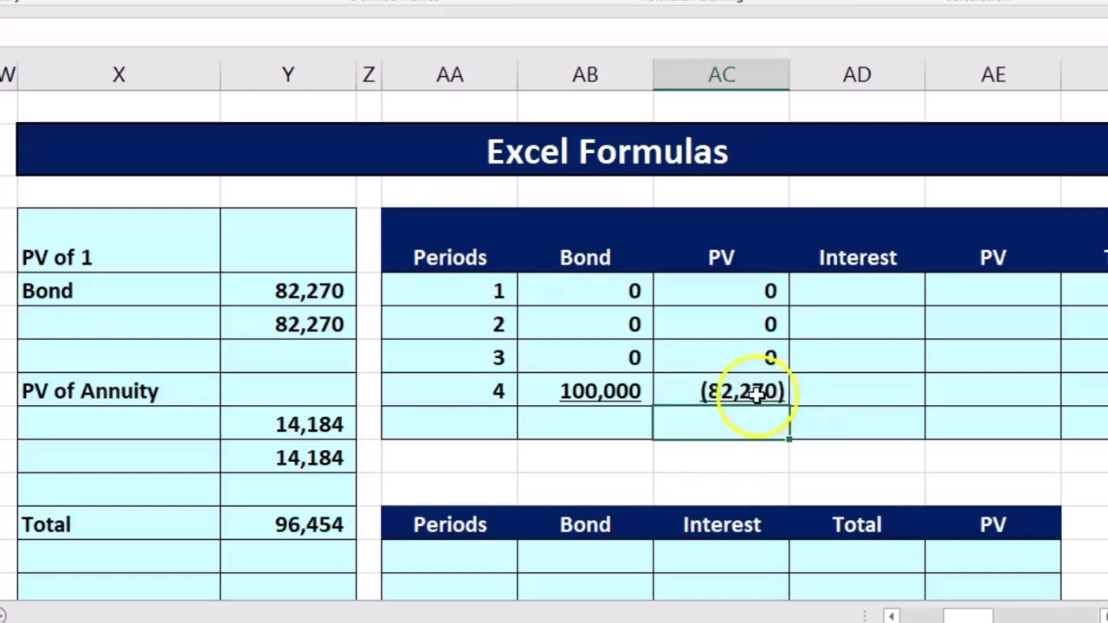
double_click(751, 391)
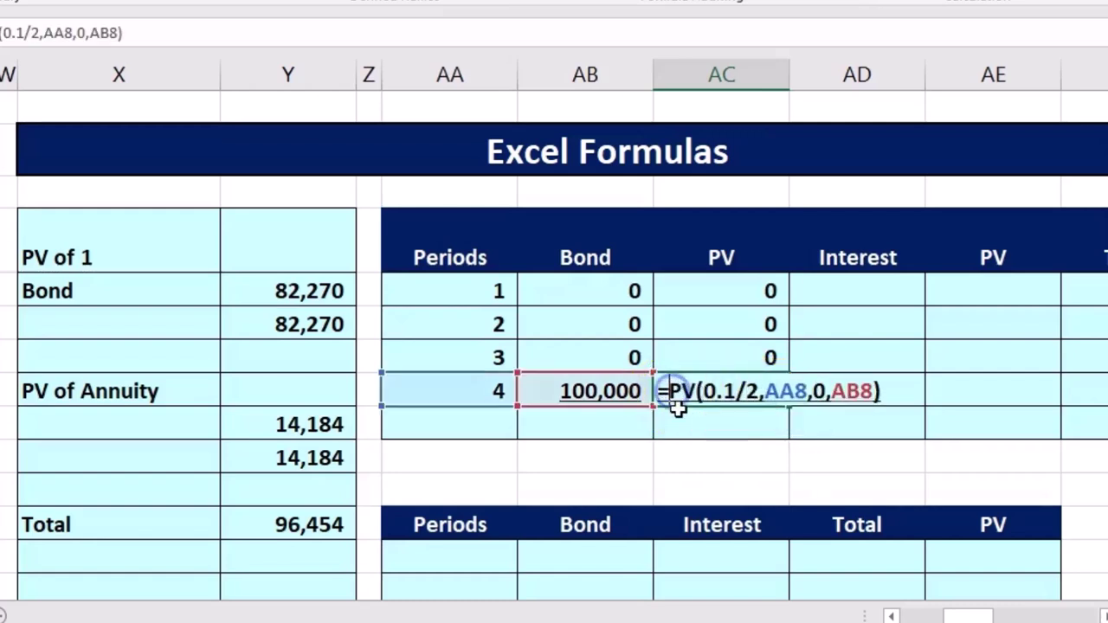
key("Return")
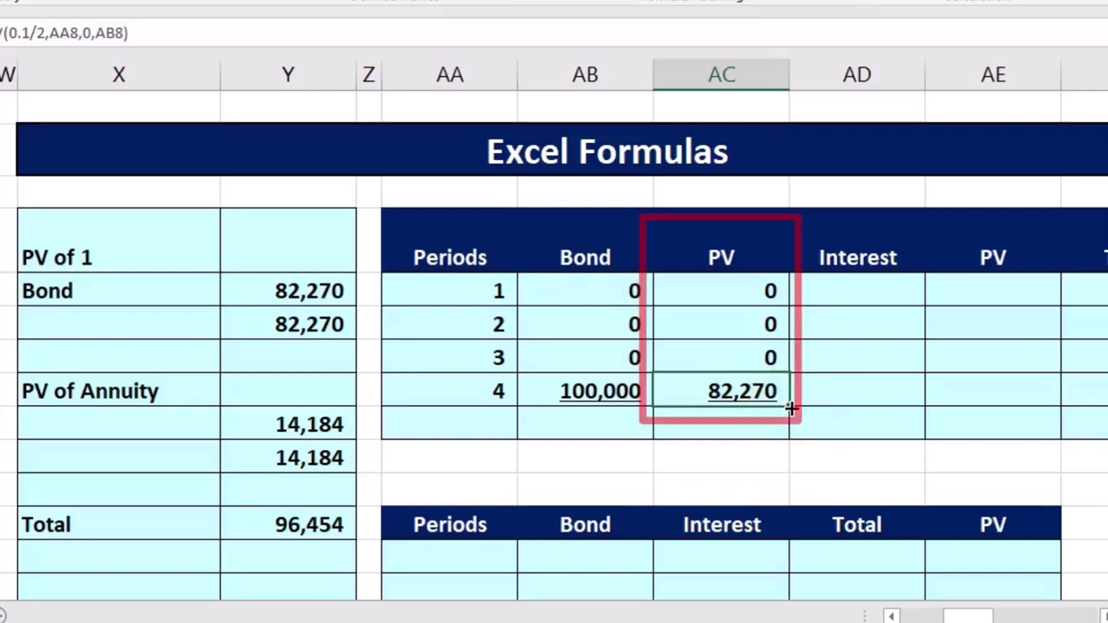
- Copy the PV formula up to periods 1–3 and remove their underline formatting
mouse_move(790, 407)
left_mouse_down()
mouse_move(789, 295)
mouse_move(764, 358)
left_mouse_up()
left_click(768, 292)
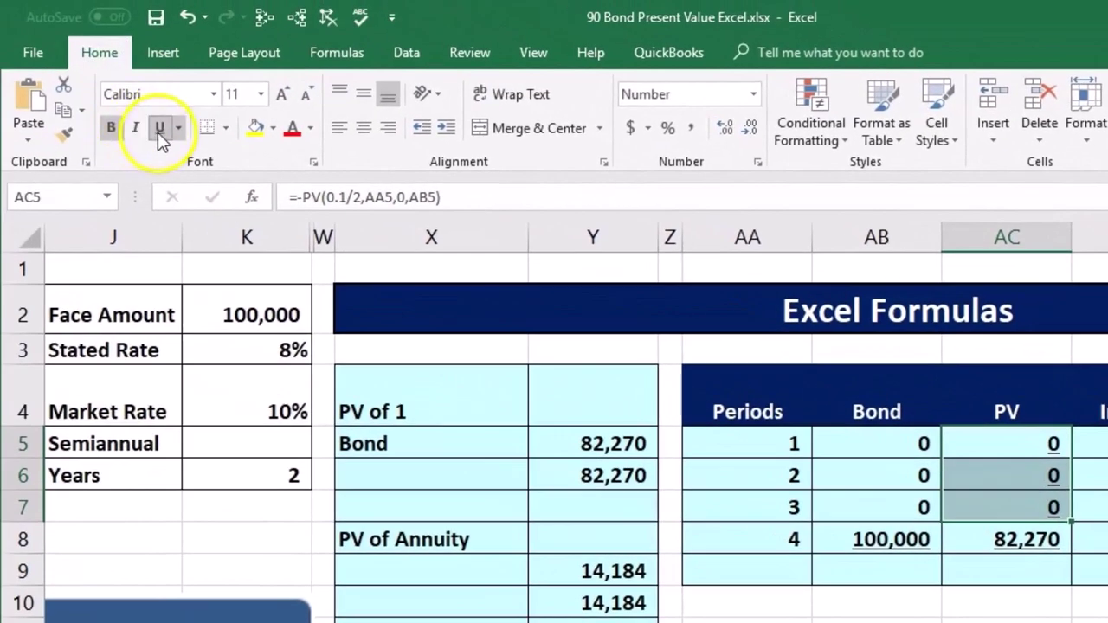
left_click(159, 128)
left_click(950, 525)
double_click(985, 445)
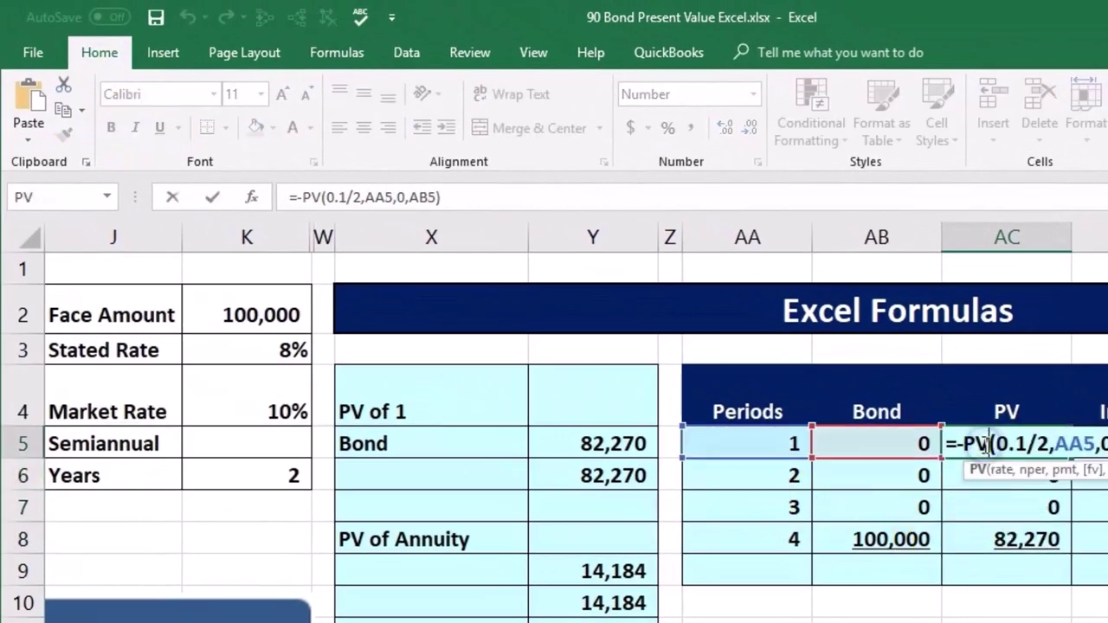
key("Return")
double_click(988, 476)
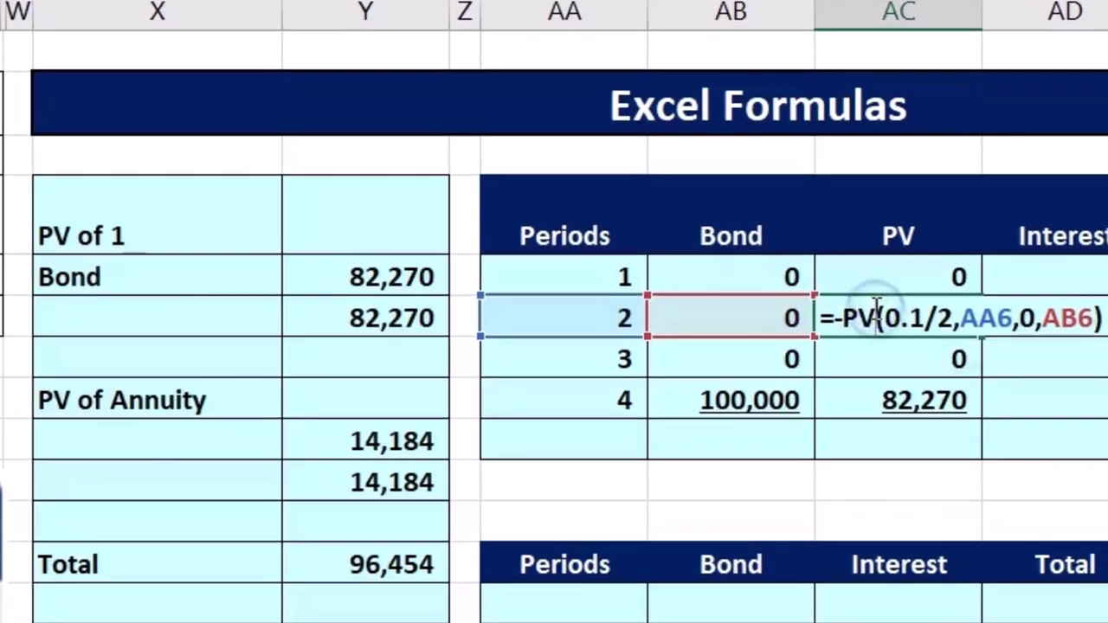
key("Return")
- Enter 4,000 interest for period 1 and fill it down through period 4
left_click(1022, 277)
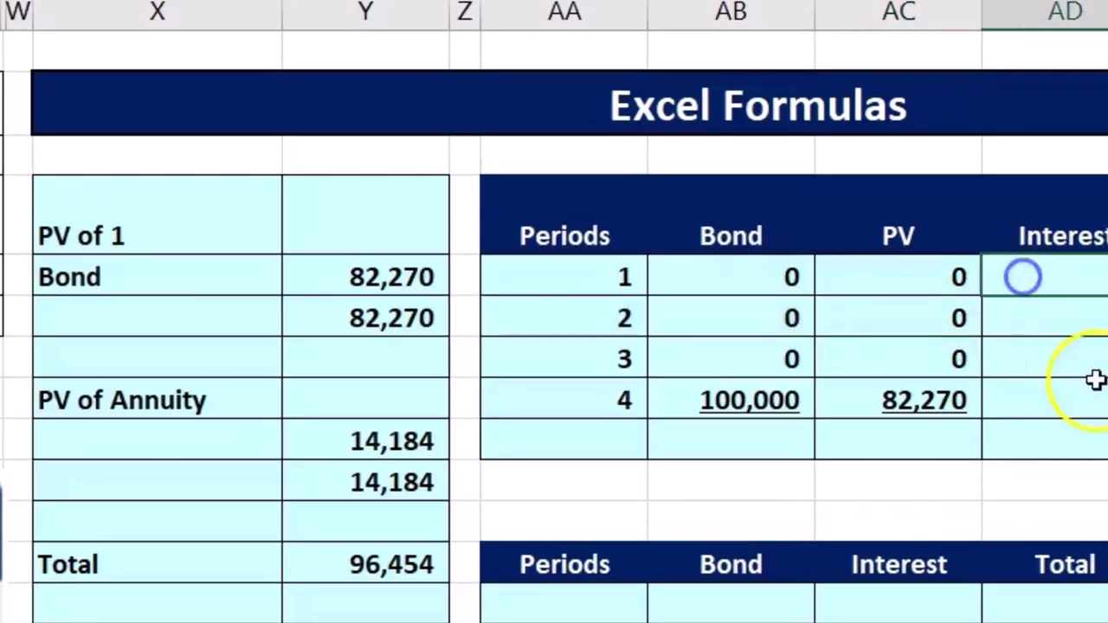
type("=100000*.08/")
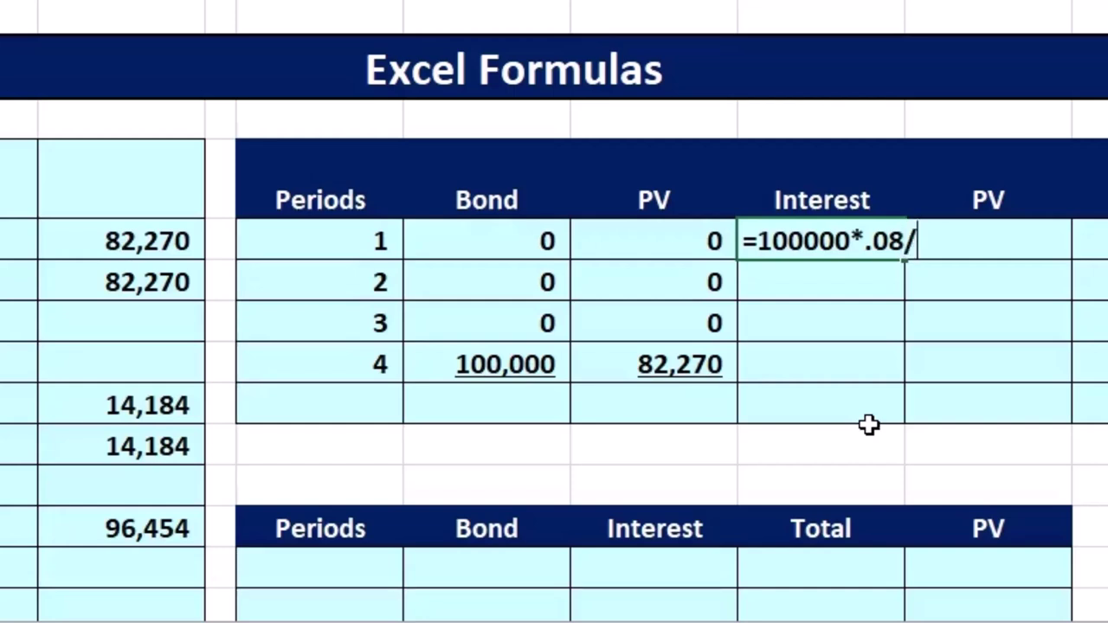
type("2")
key("Return")
type("=")
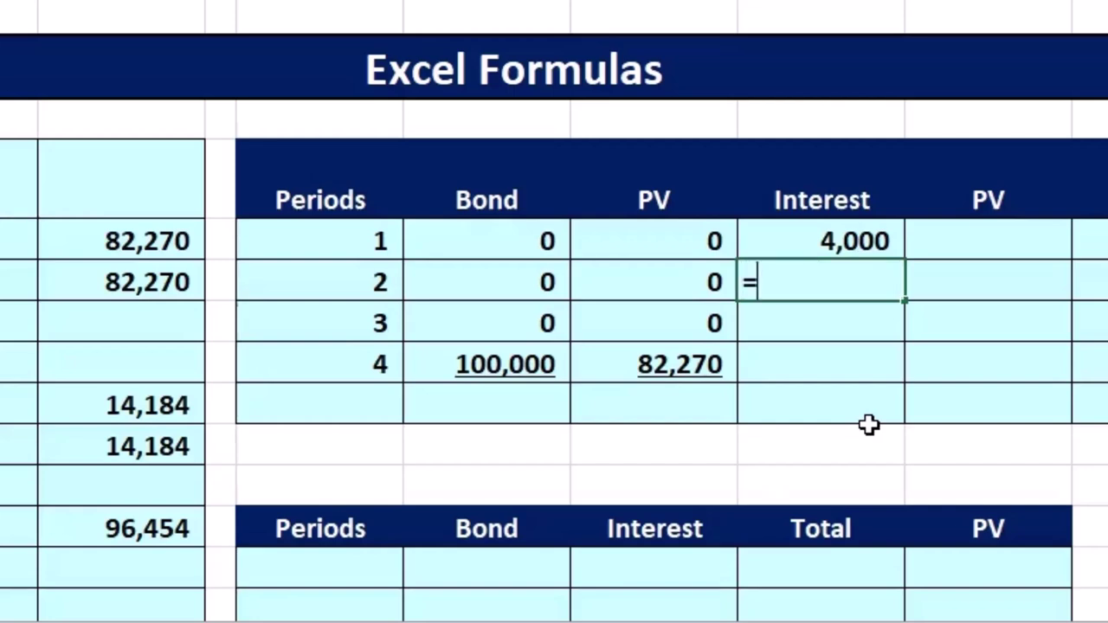
key("Up")
key("Return")
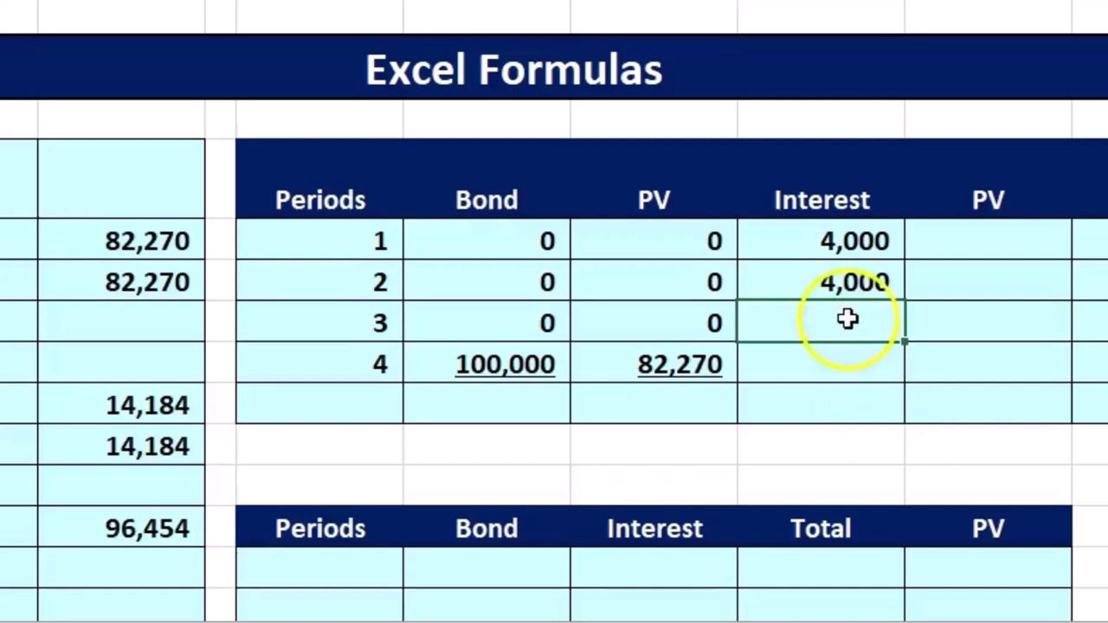
left_click(848, 283)
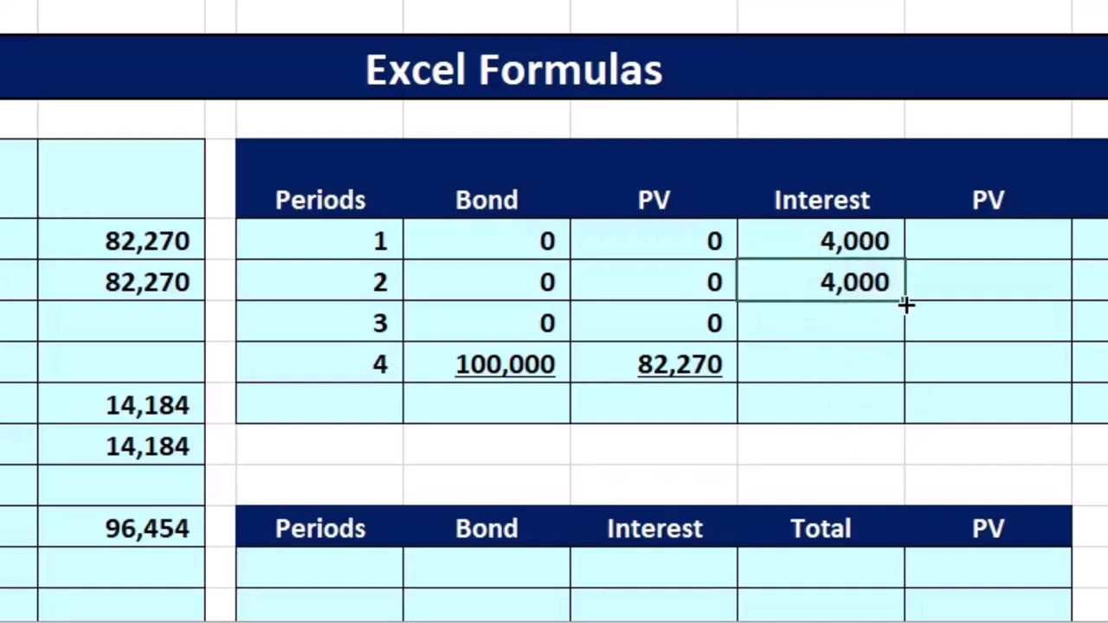
left_click_drag(906, 304, 896, 379)
left_click(845, 245)
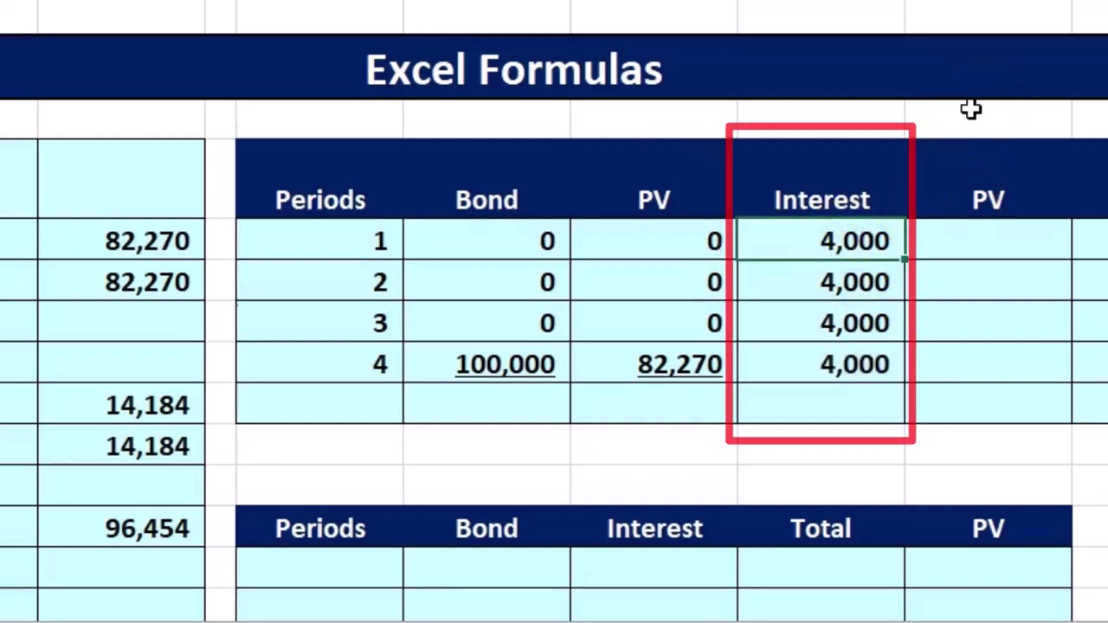
key("Down")
key("Down")
key("Down")
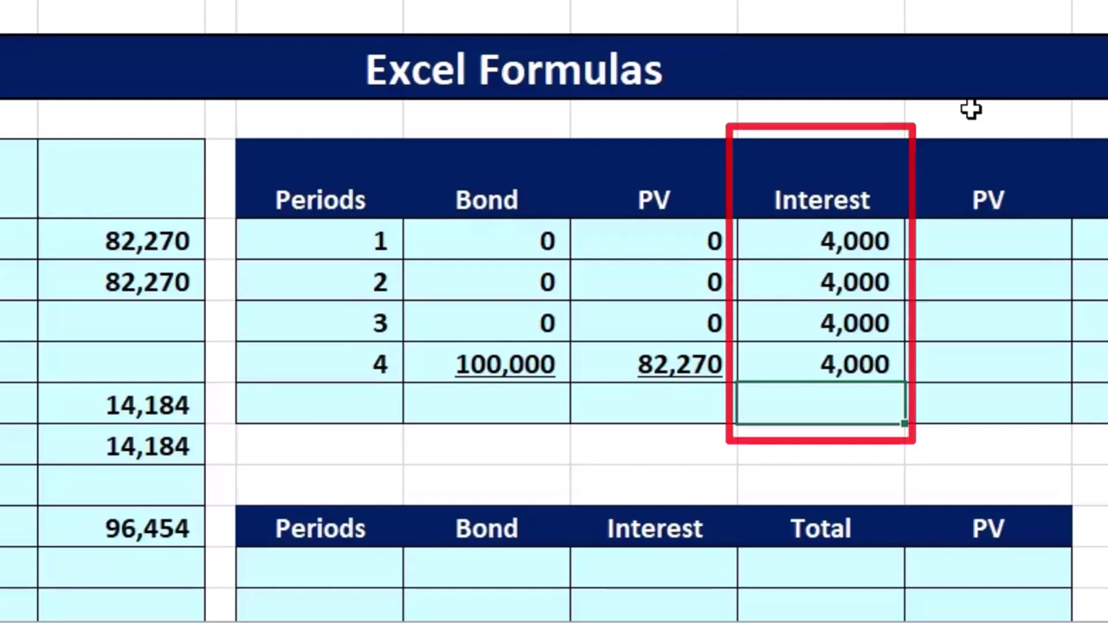
- Sum the Interest and Bond columns in the totals row, giving 16,000 and 100,000
type("=su")
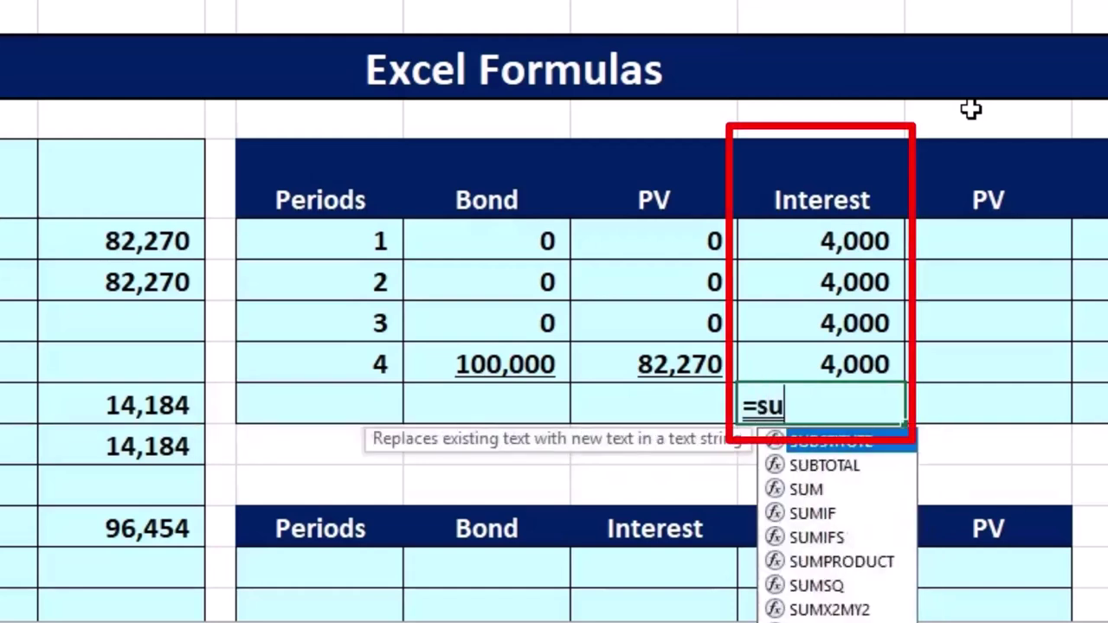
type("m(")
key("shift+Up")
key("shift+Up")
key("shift+Up")
key("shift+Up")
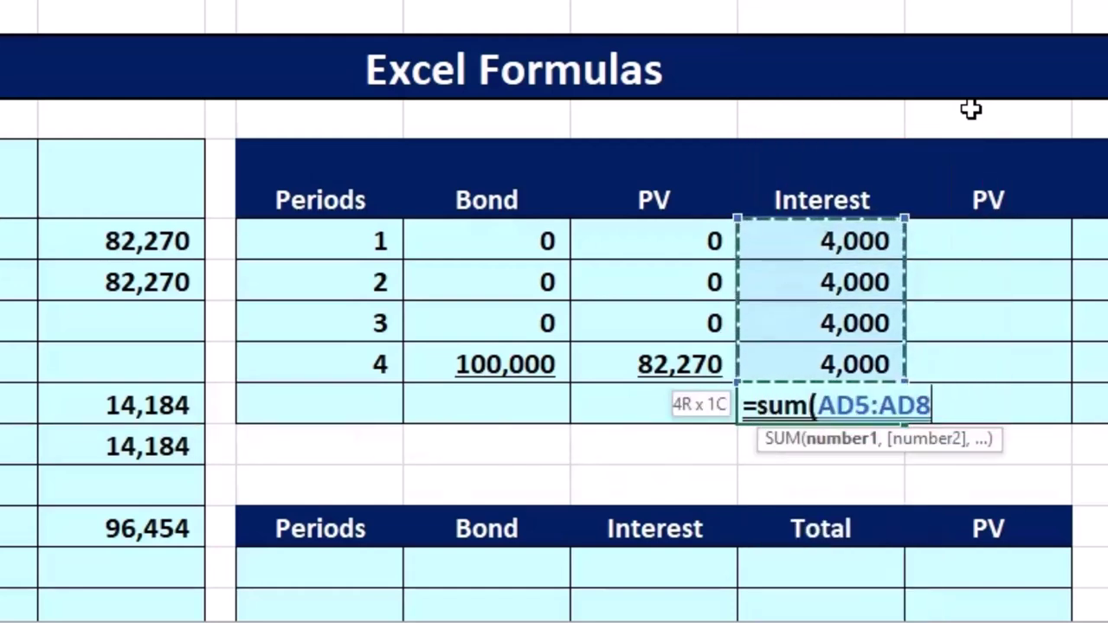
key("Return")
key("Up")
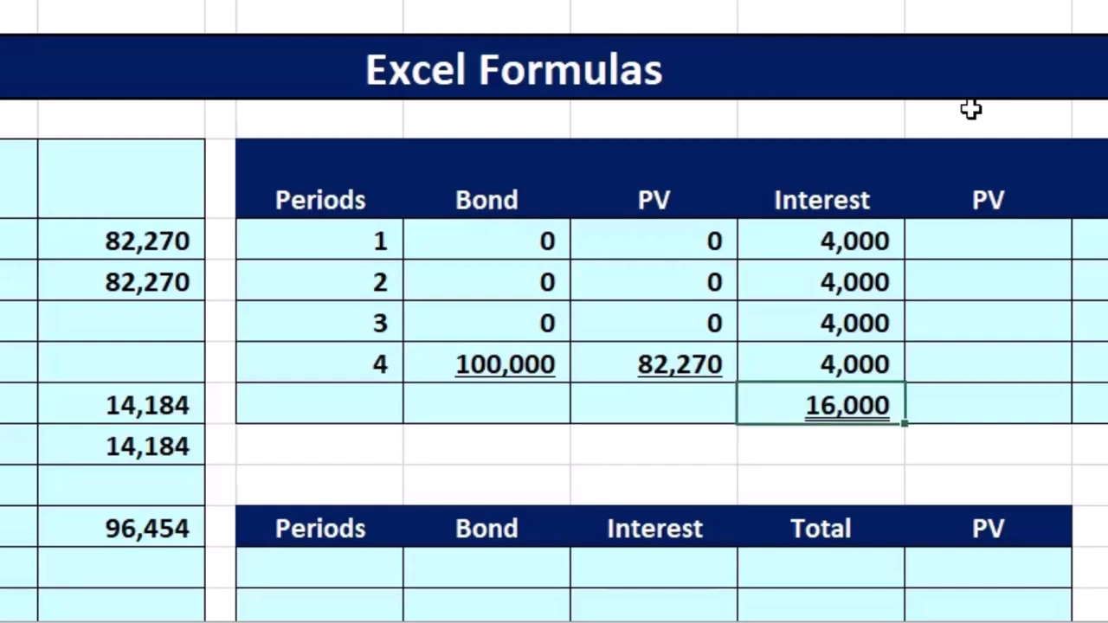
key("Left")
key("Left")
type("sum")
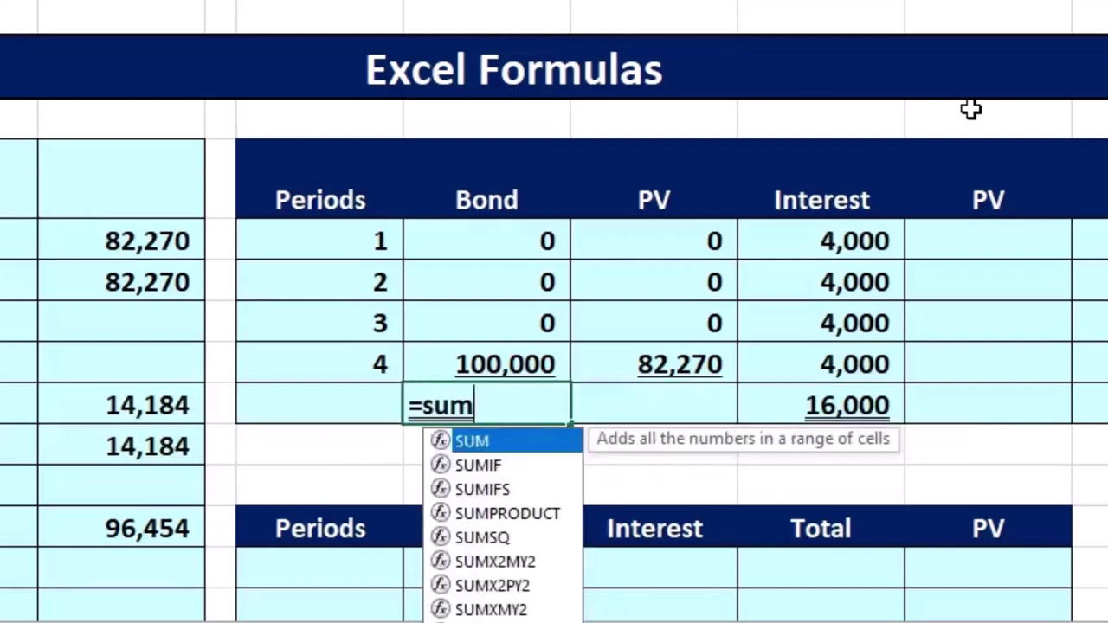
type("(")
key("Up")
key("shift+Up")
key("shift+Up")
key("shift+Up")
key("Return")
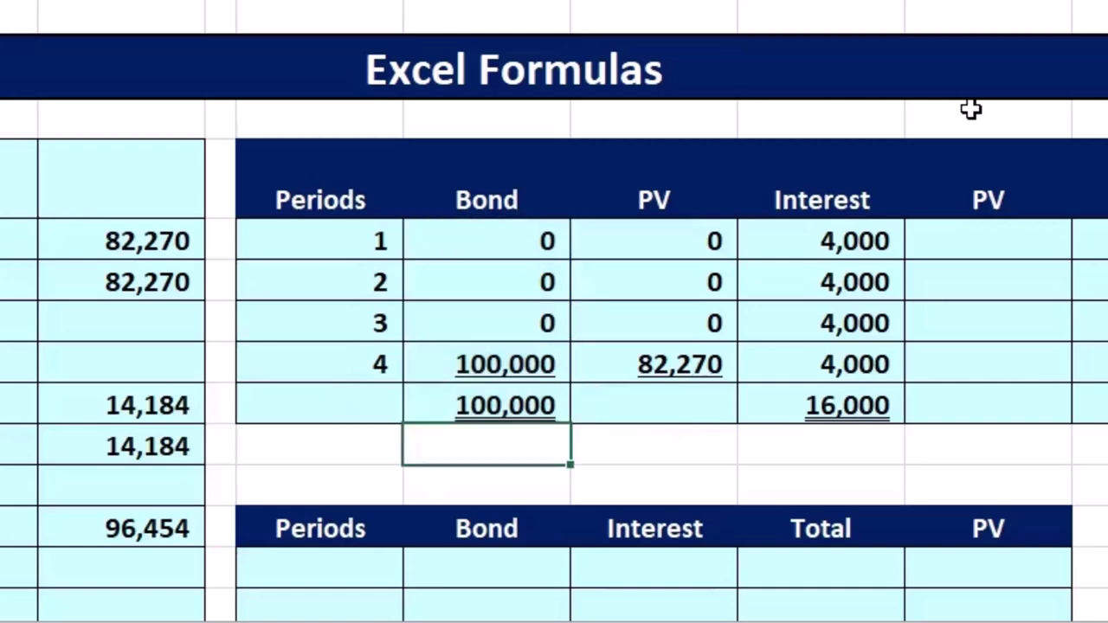
- Sum the PV column over periods 1–4, giving 82,270
key("Up")
key("Right")
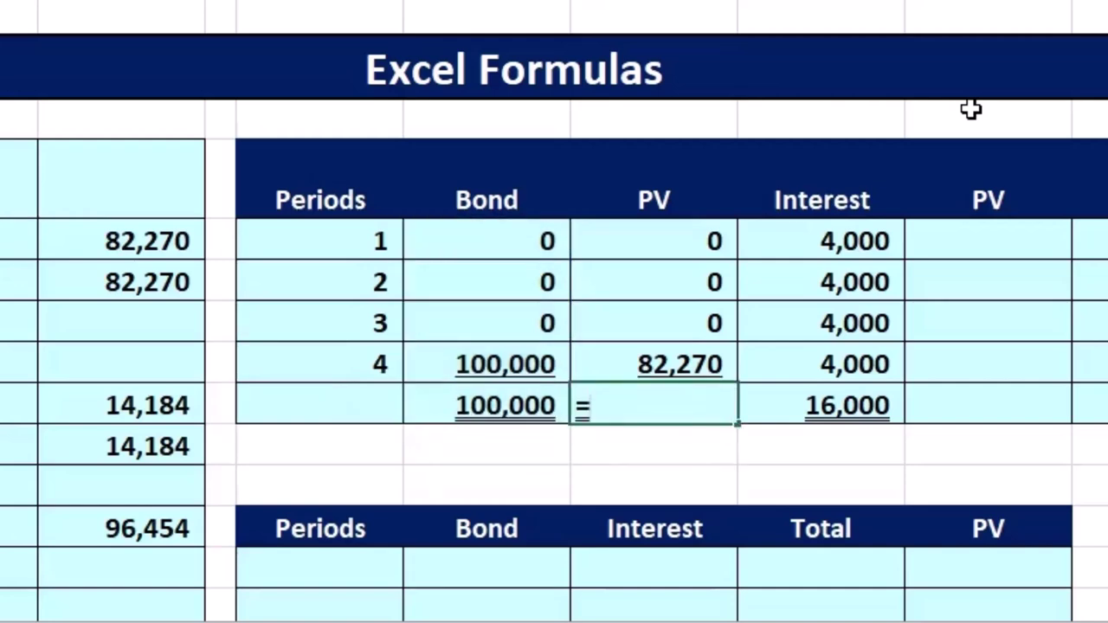
type("sum(")
key("Up")
key("shift+Up")
key("shift+Up")
key("shift+Up")
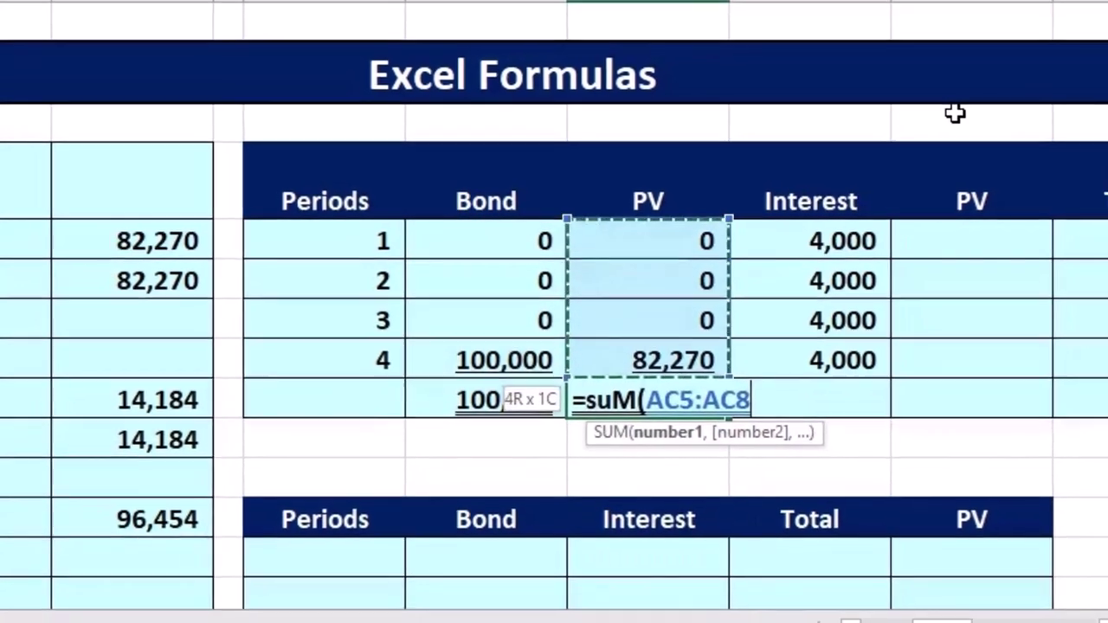
key("Return")
key("Up")
key("Right")
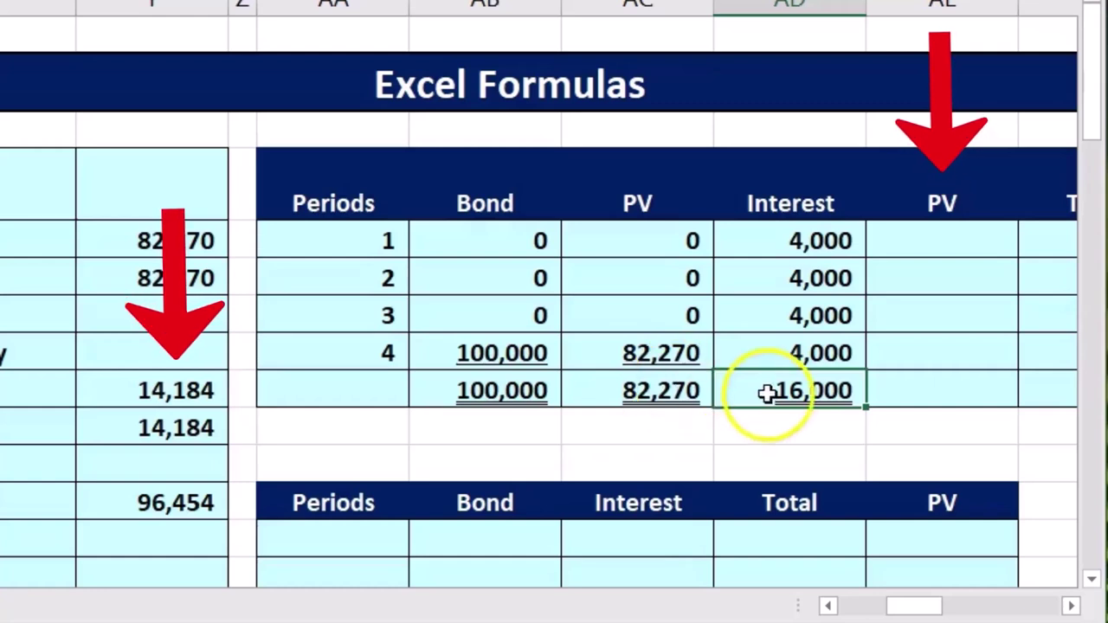
left_click(214, 433)
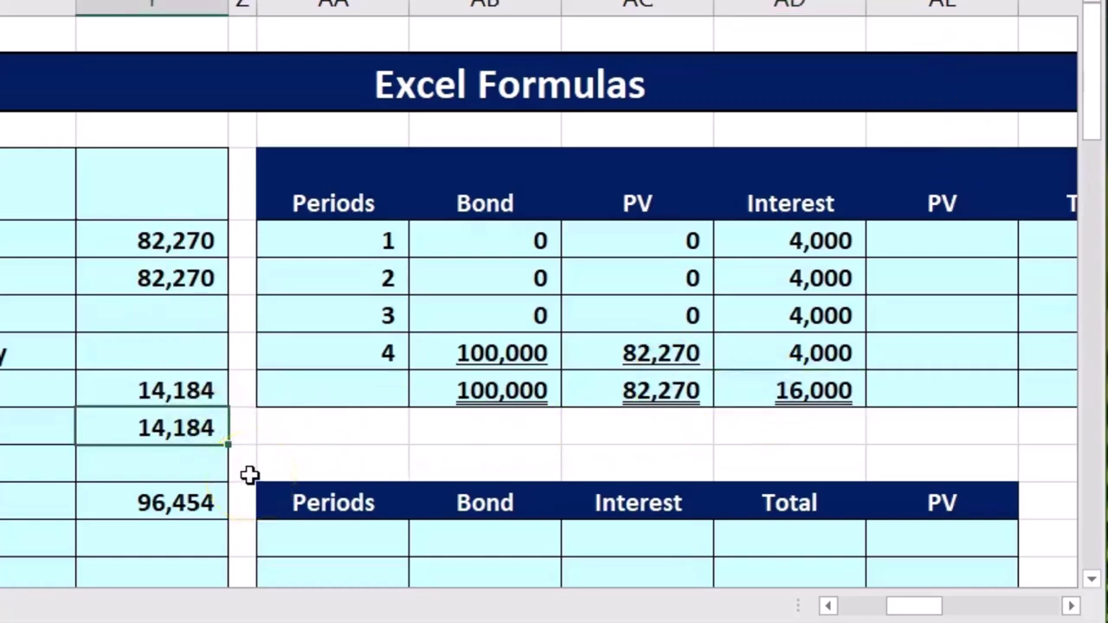
left_click(894, 245)
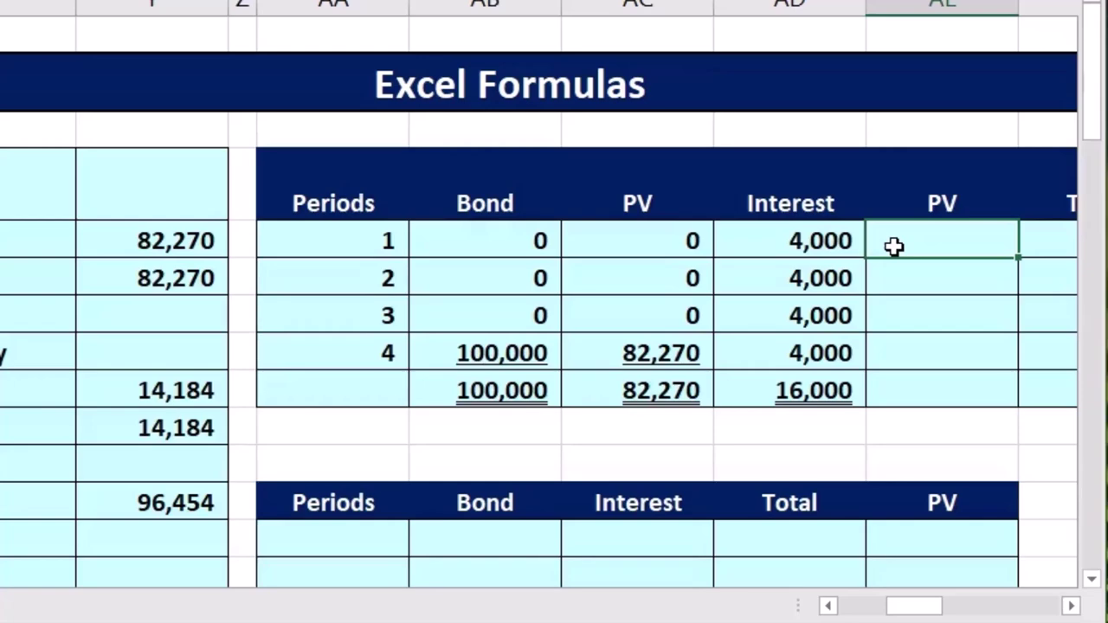
- In AE5 enter a PV formula at 0.1/2 using period 1 and its 4,000 interest
type("=pv")
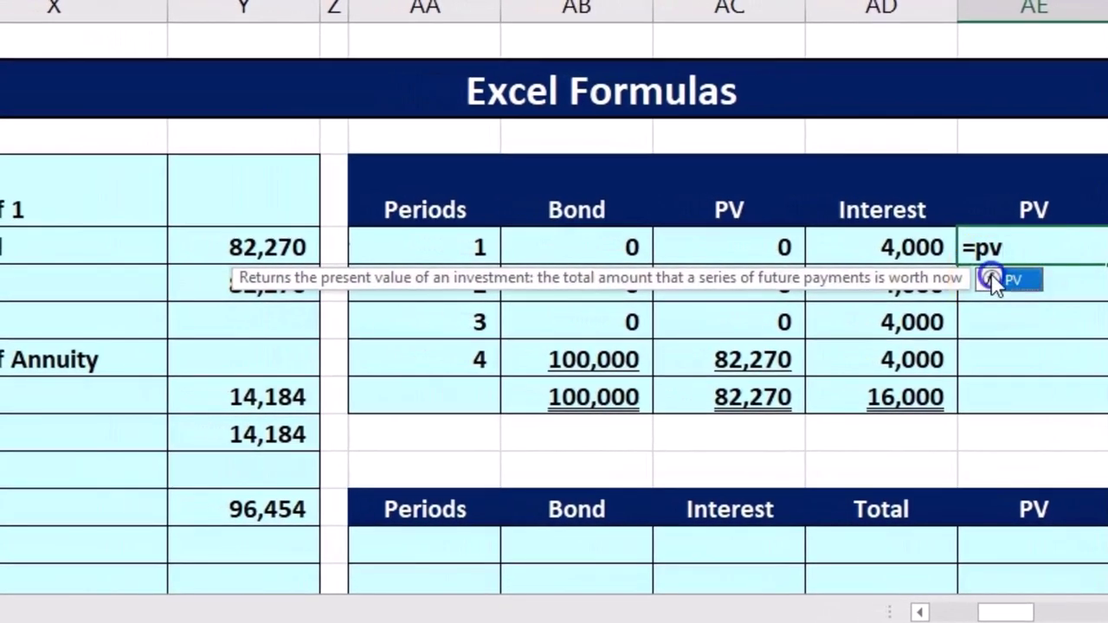
double_click(1005, 282)
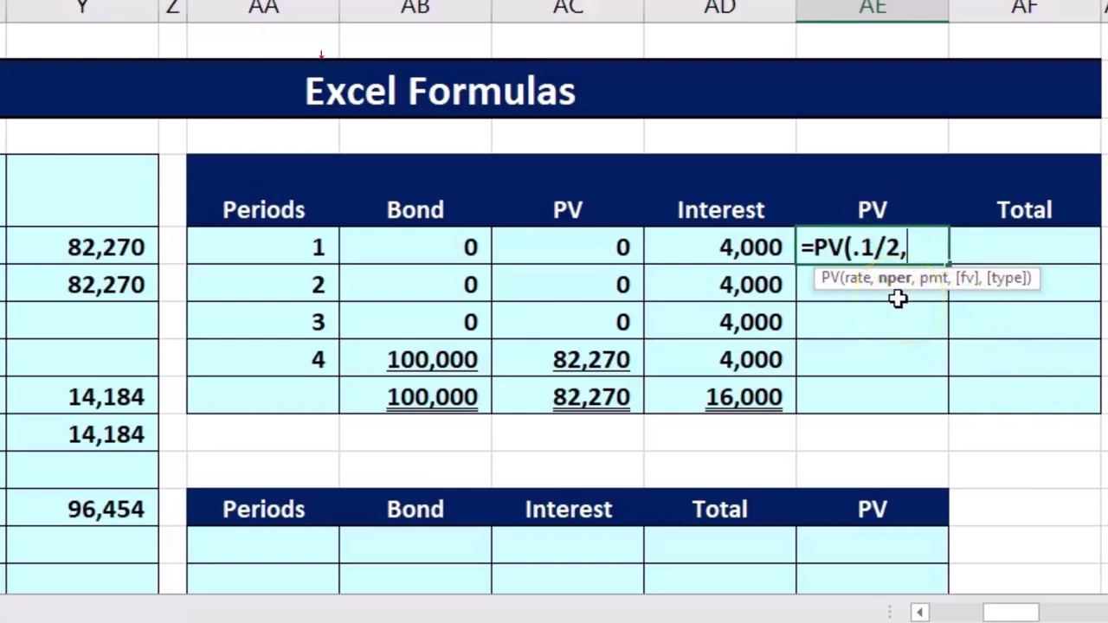
left_click(301, 250)
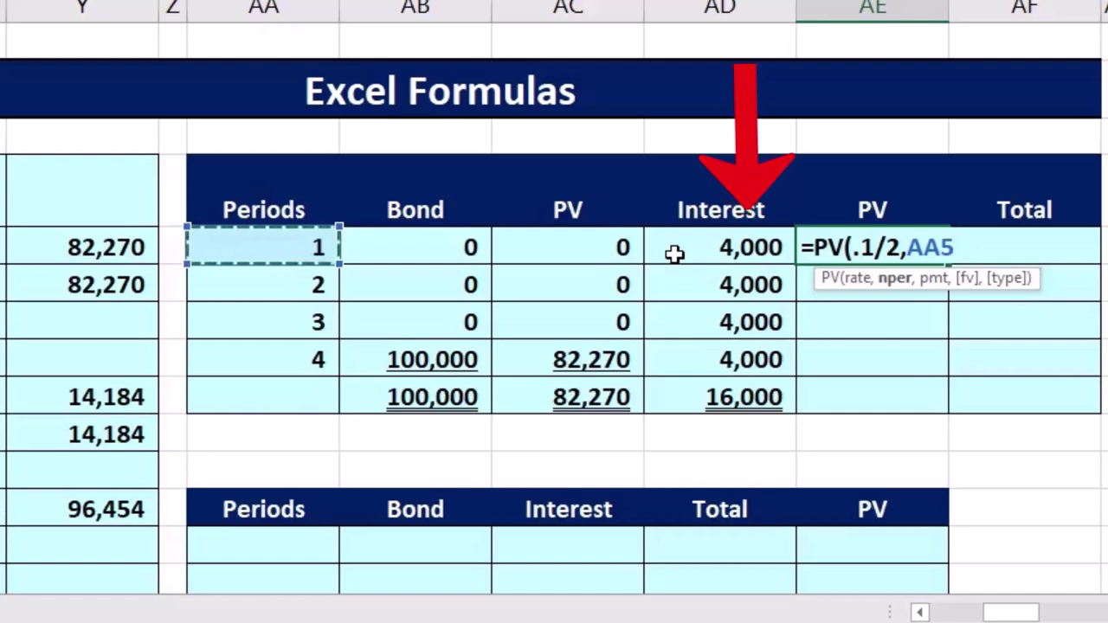
type(",0,")
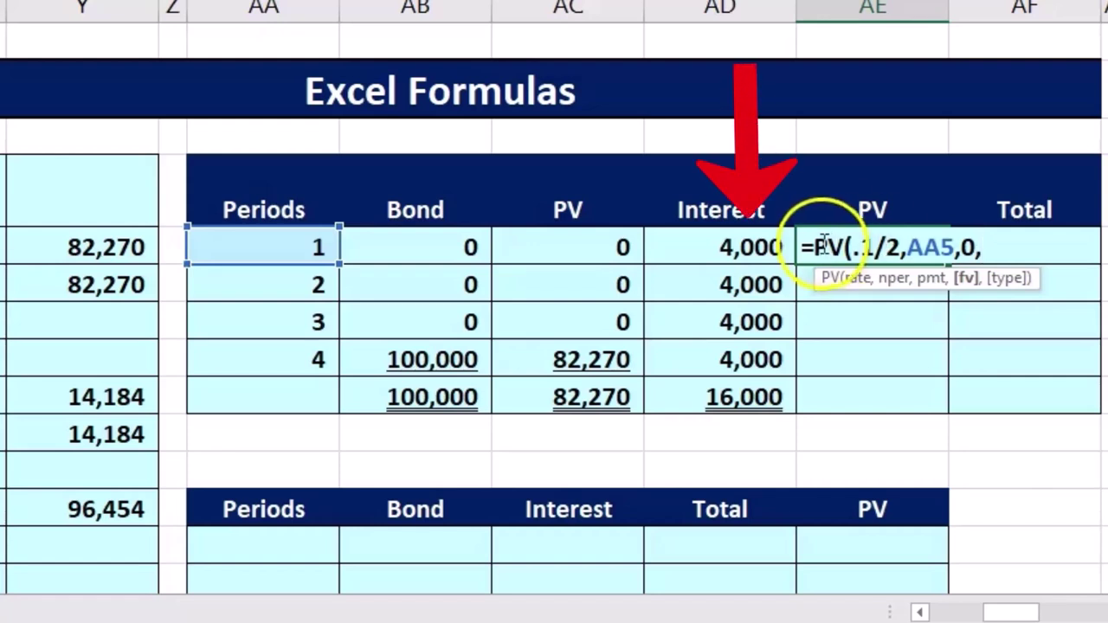
left_click(754, 245)
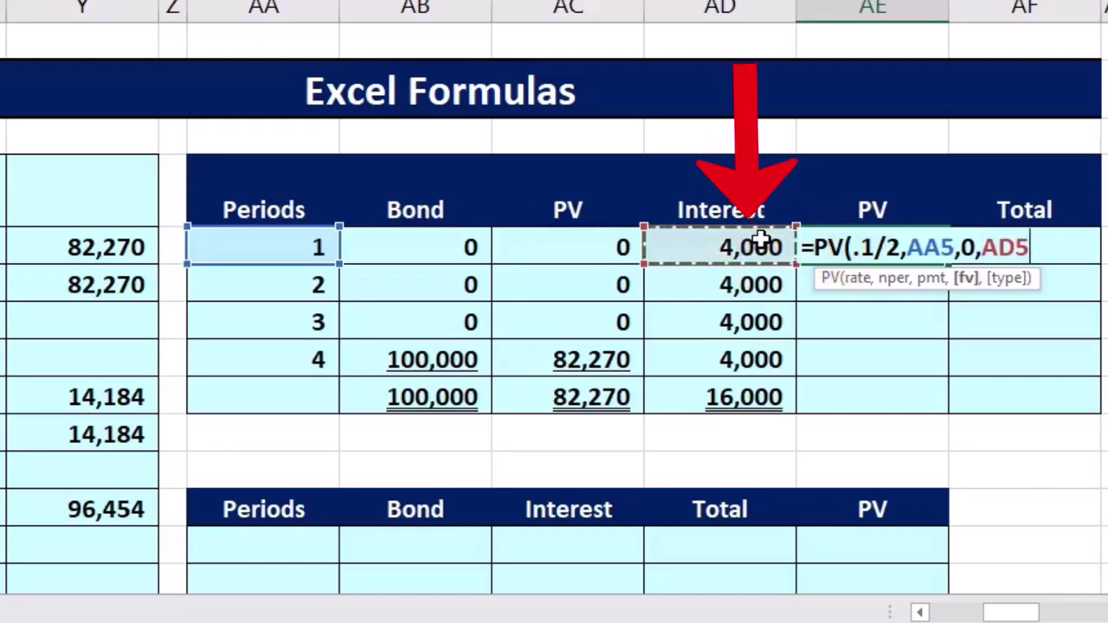
type(")")
key("Return")
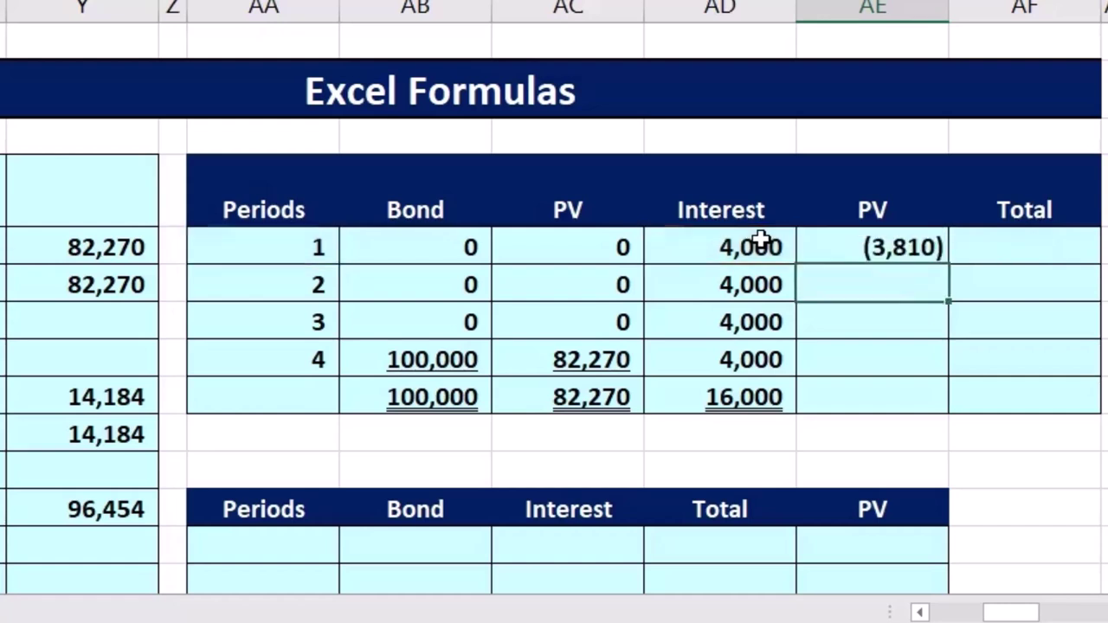
- Negate the period 1 PV formula so it shows a positive 3,810
double_click(834, 241)
left_click(817, 243)
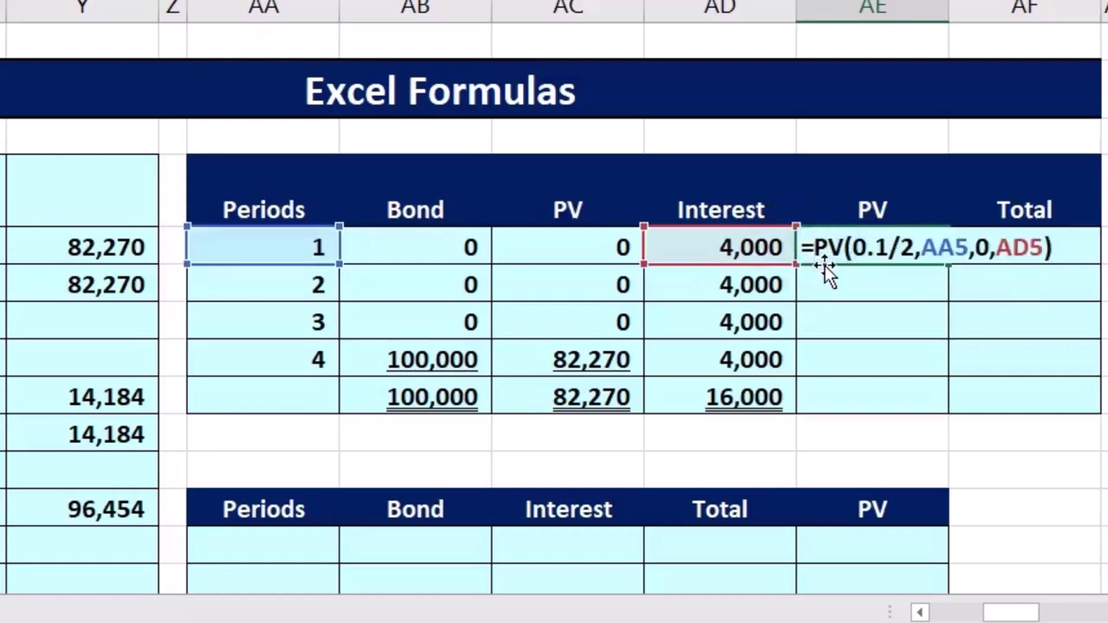
type("-")
key("Return")
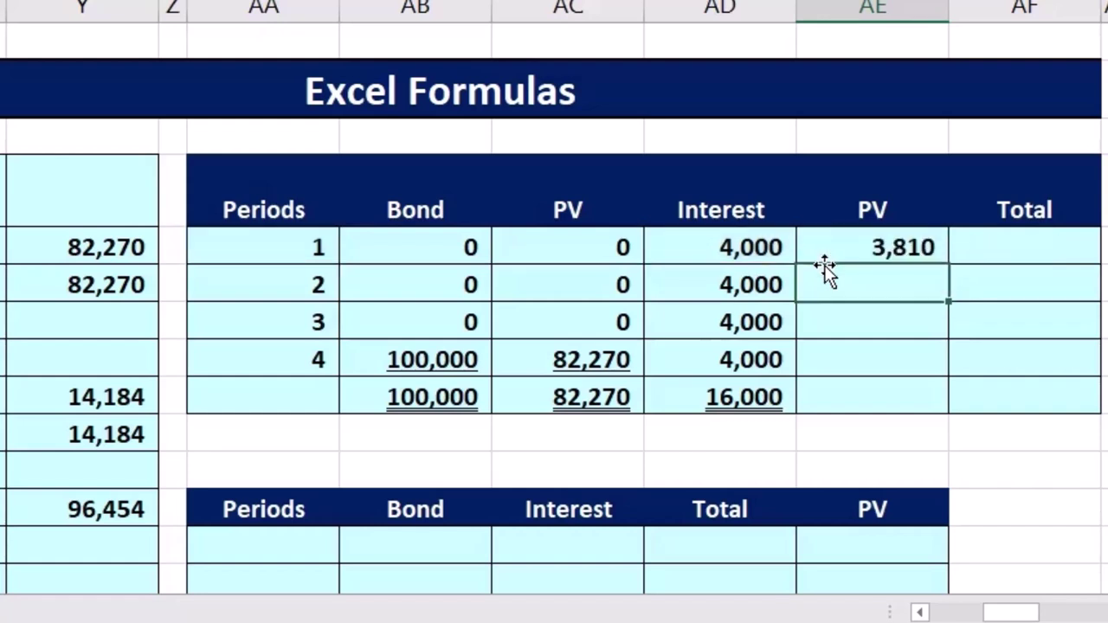
left_click(771, 250)
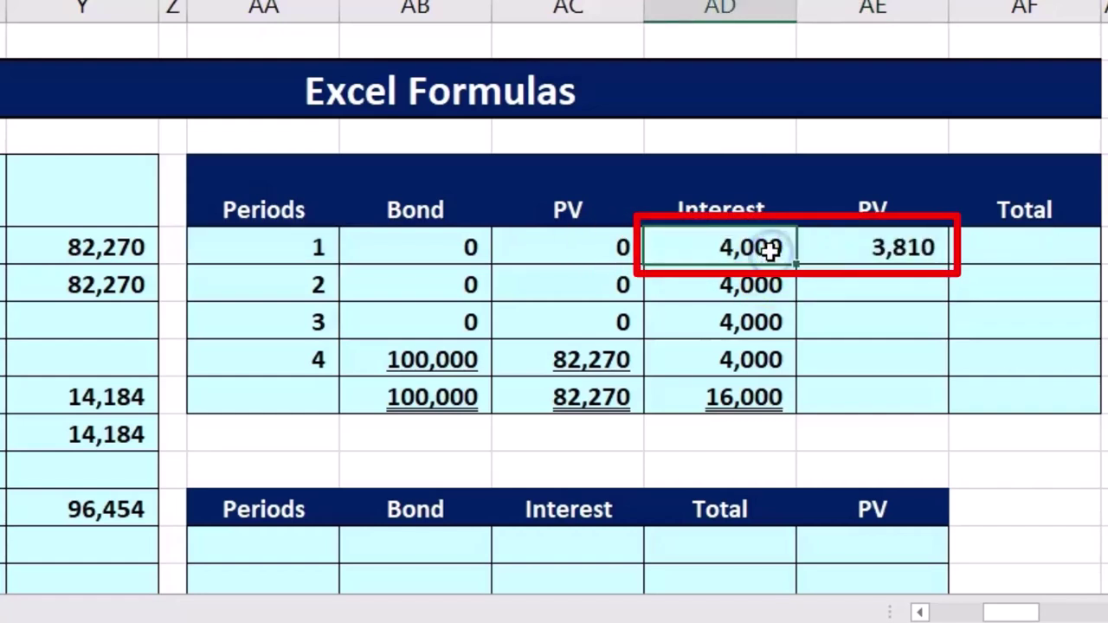
left_click(848, 246)
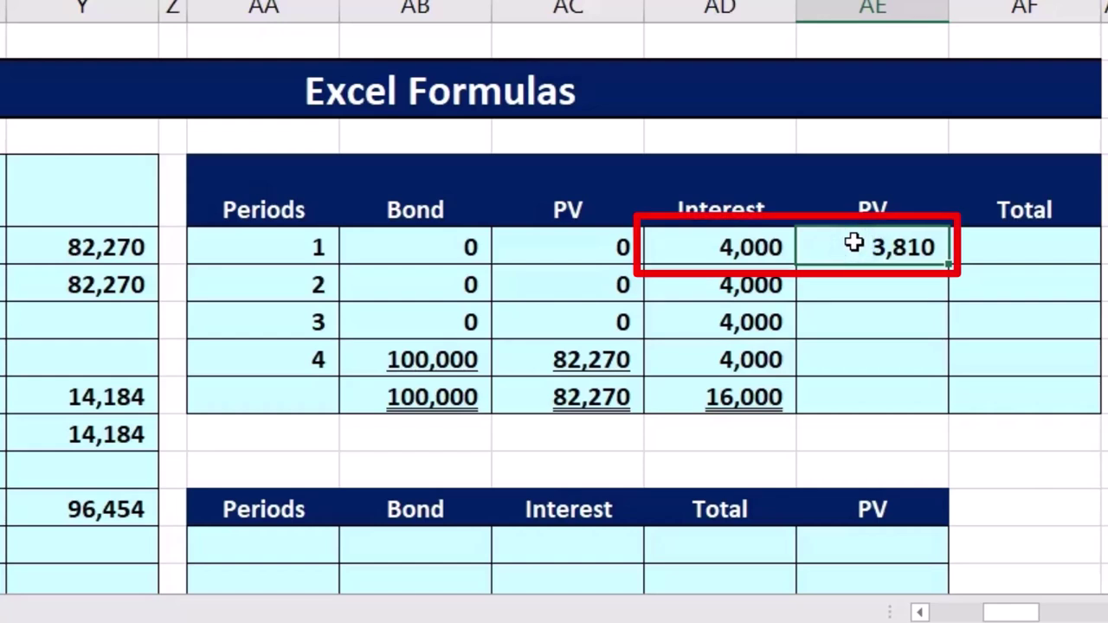
left_click(851, 280)
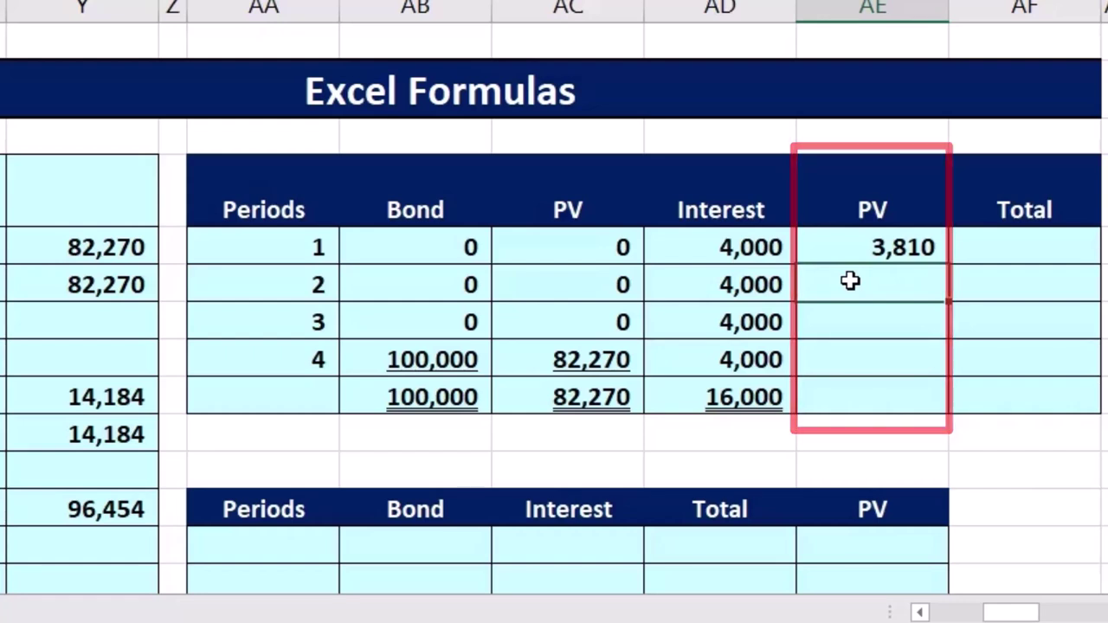
- Enter =PV(0.1/2,AA6,0,AD6) for period 2's 4,000 interest
type("=")
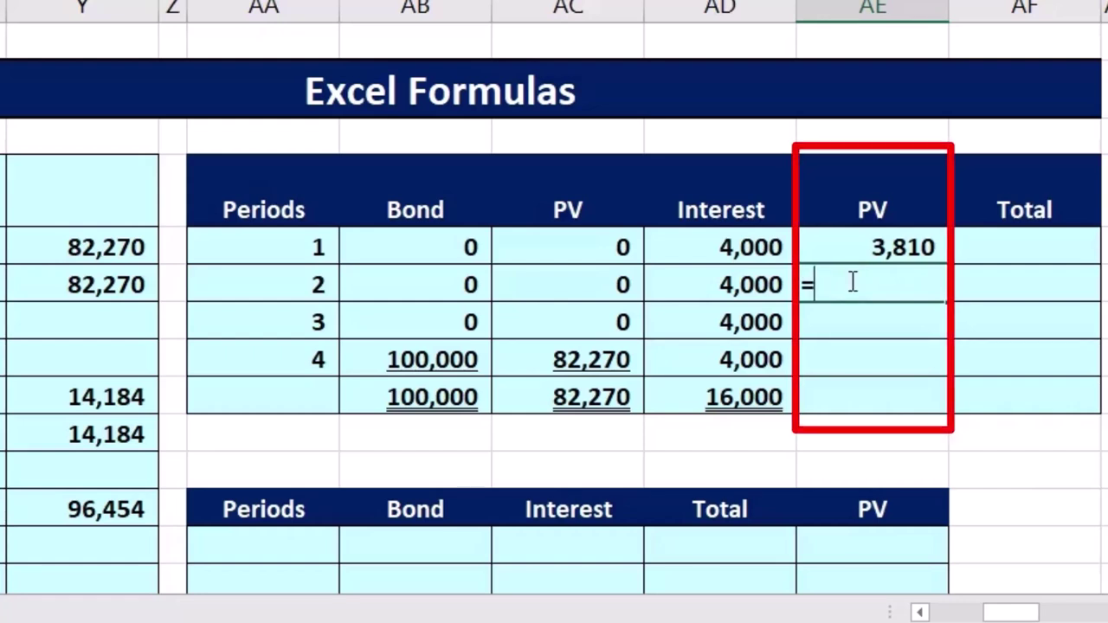
type("PV")
double_click(844, 318)
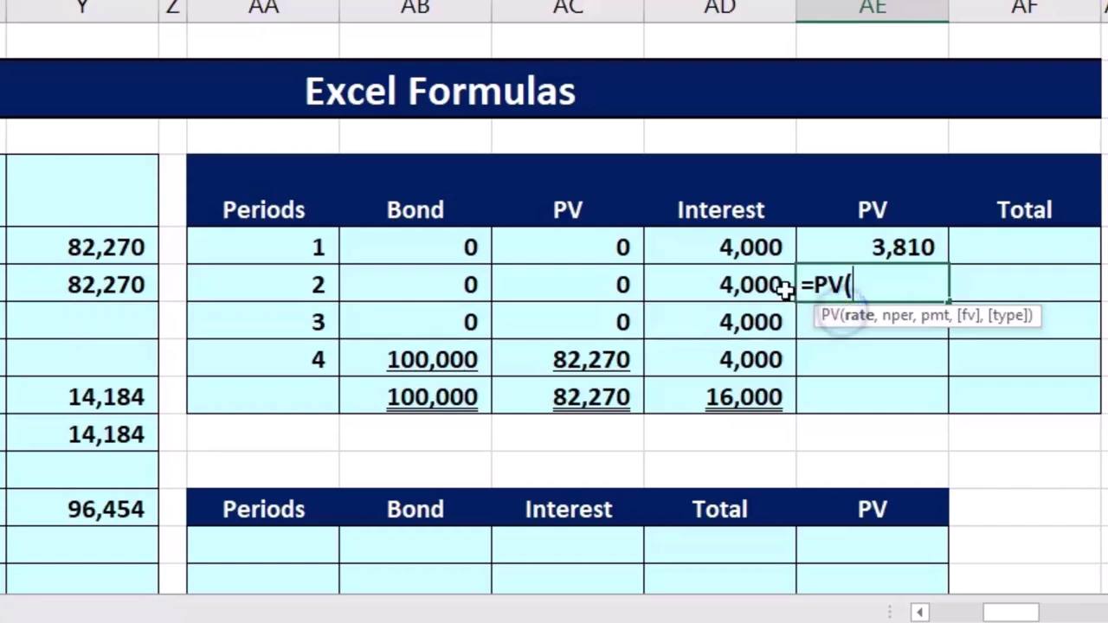
left_click(771, 285)
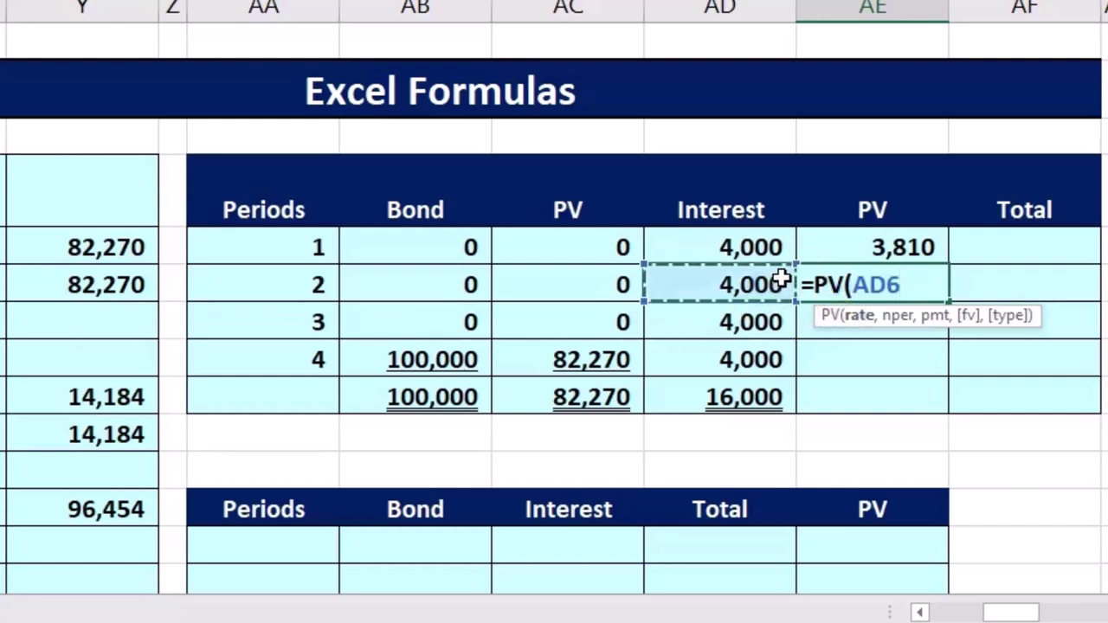
key("BackSpace")
key("BackSpace")
key("BackSpace")
type(".1/2,")
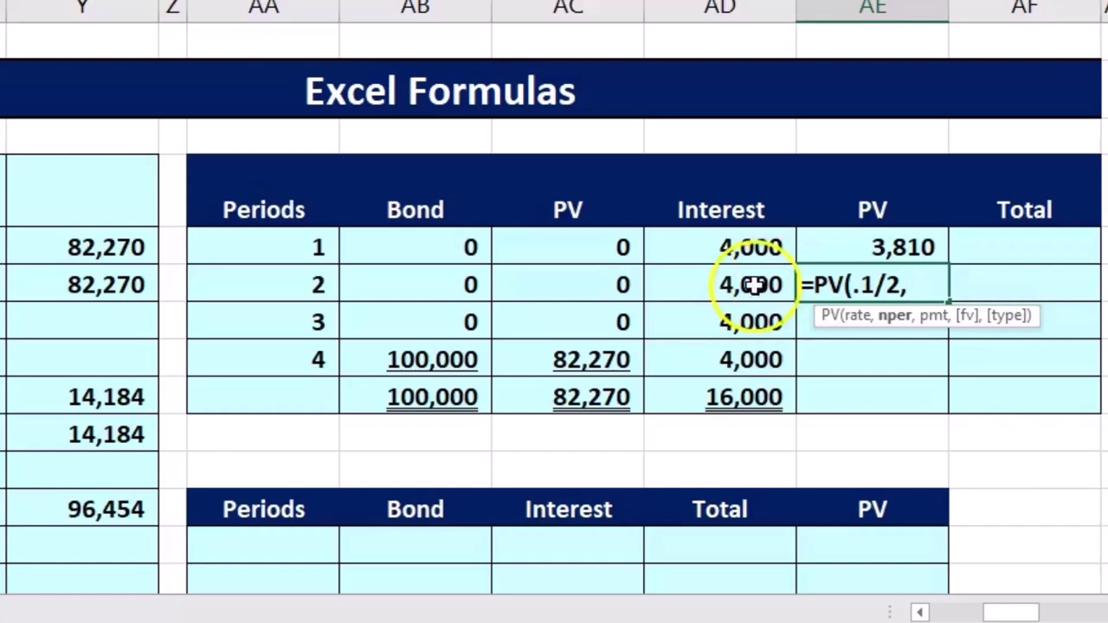
left_click(300, 292)
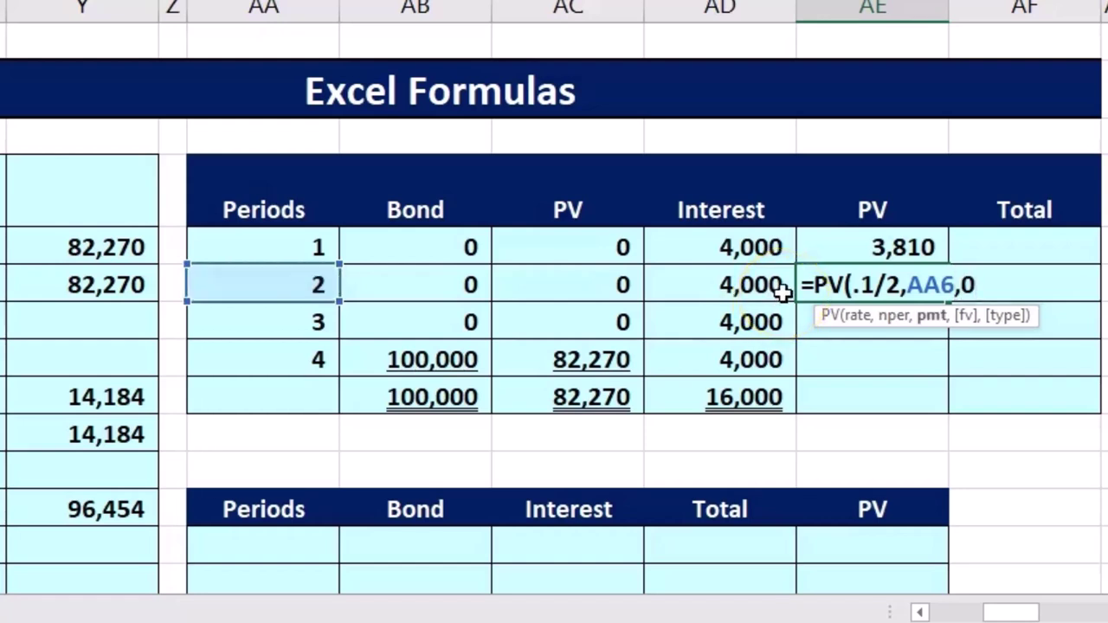
left_click(764, 293)
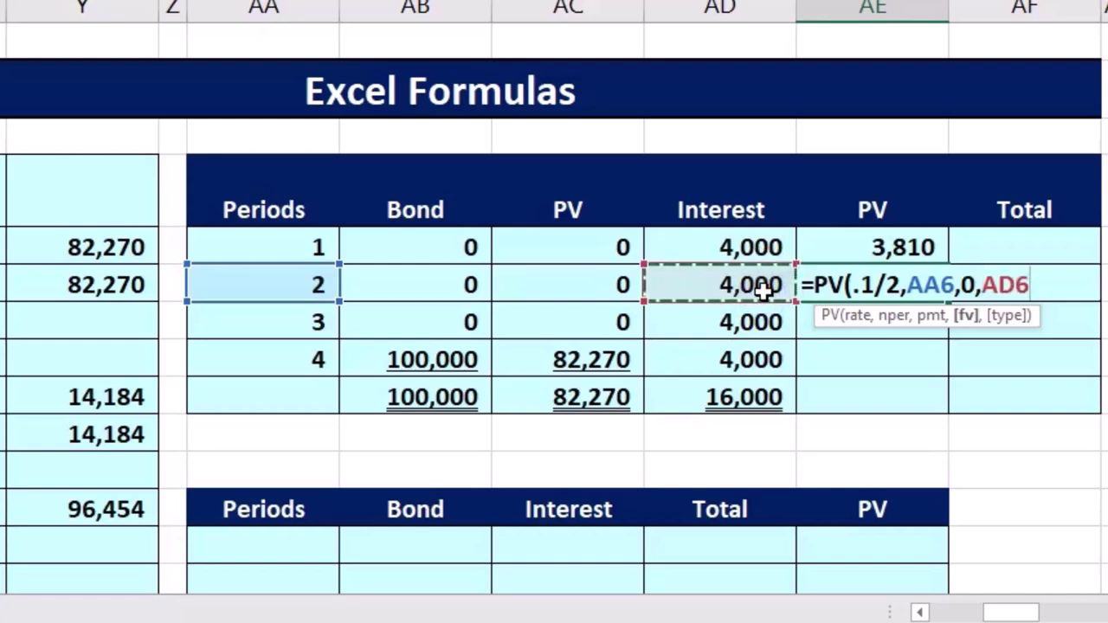
type(")")
key("Return")
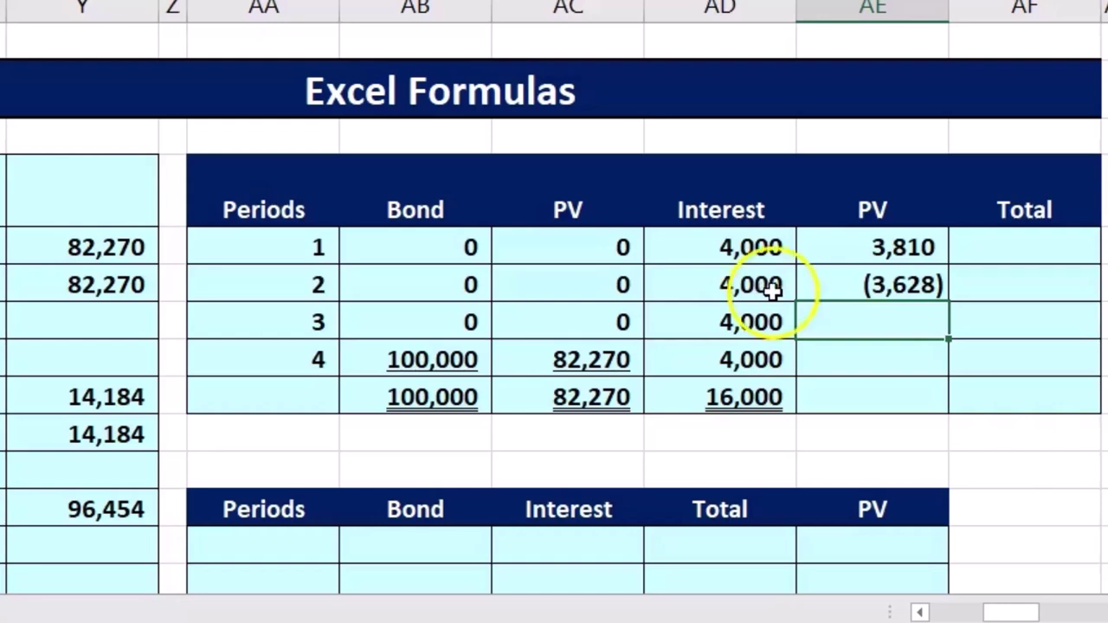
- Add a leading minus so period 2's interest PV shows a positive 3,628
double_click(828, 277)
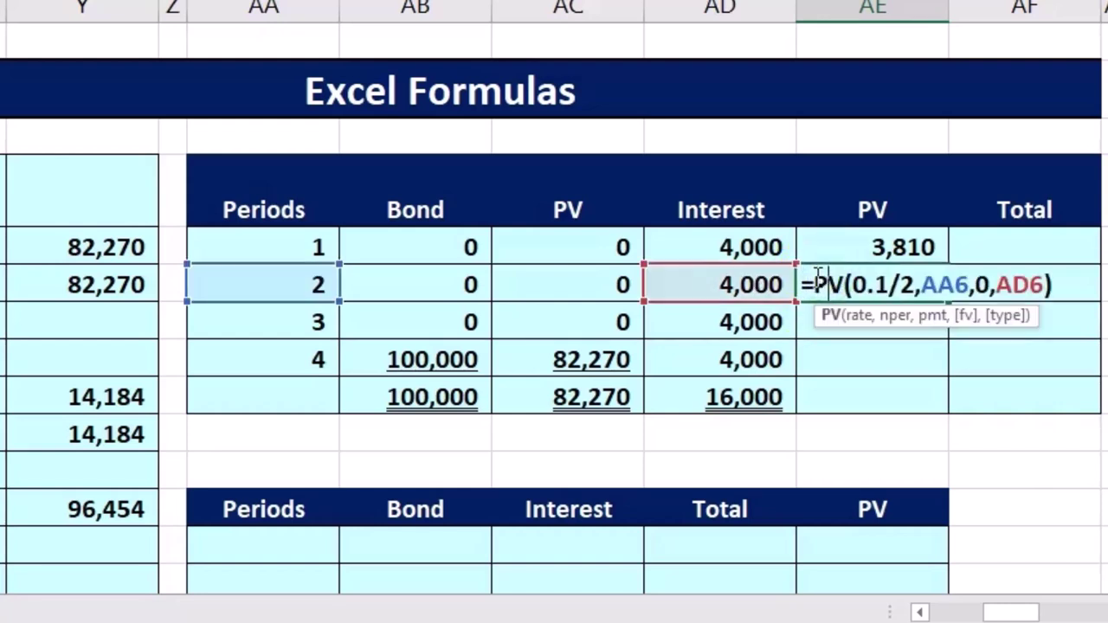
left_click(817, 279)
type("-")
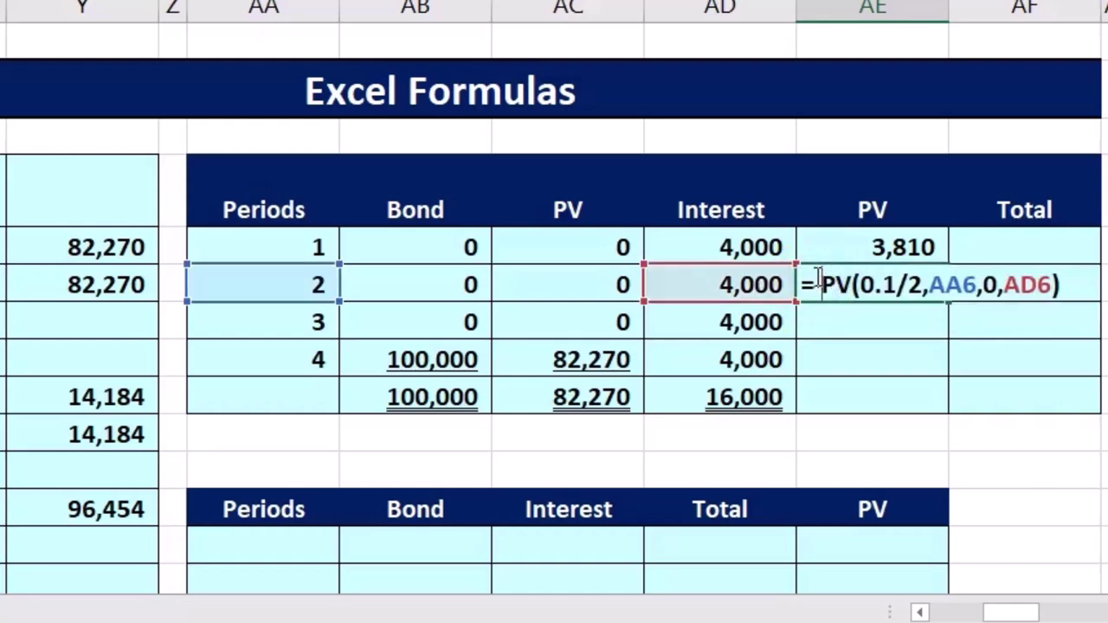
key("Return")
left_click(853, 282)
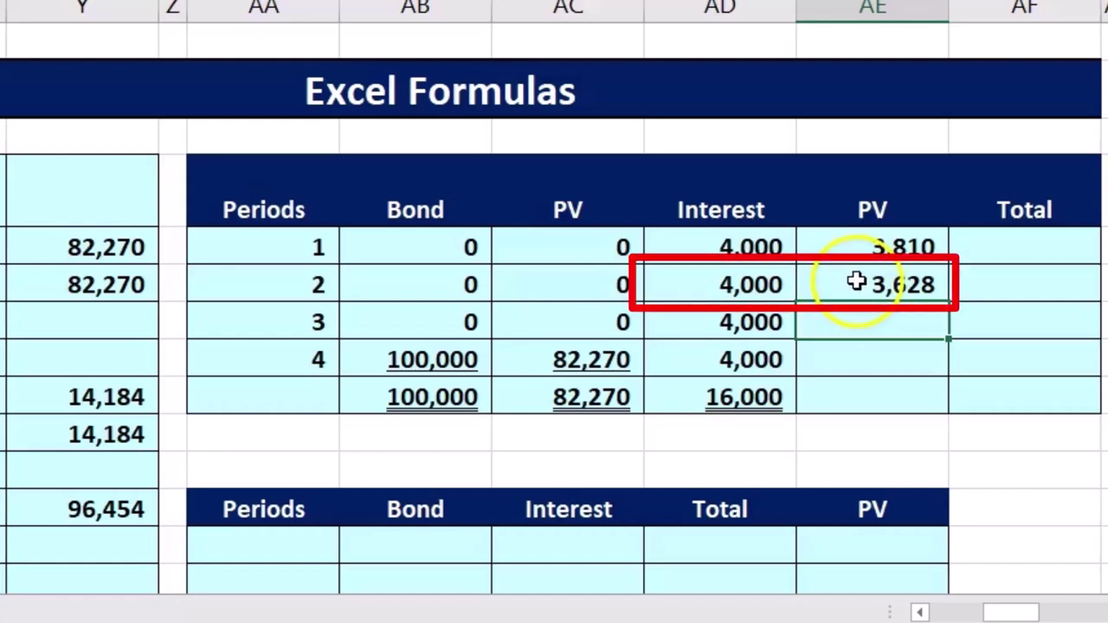
left_click(763, 287)
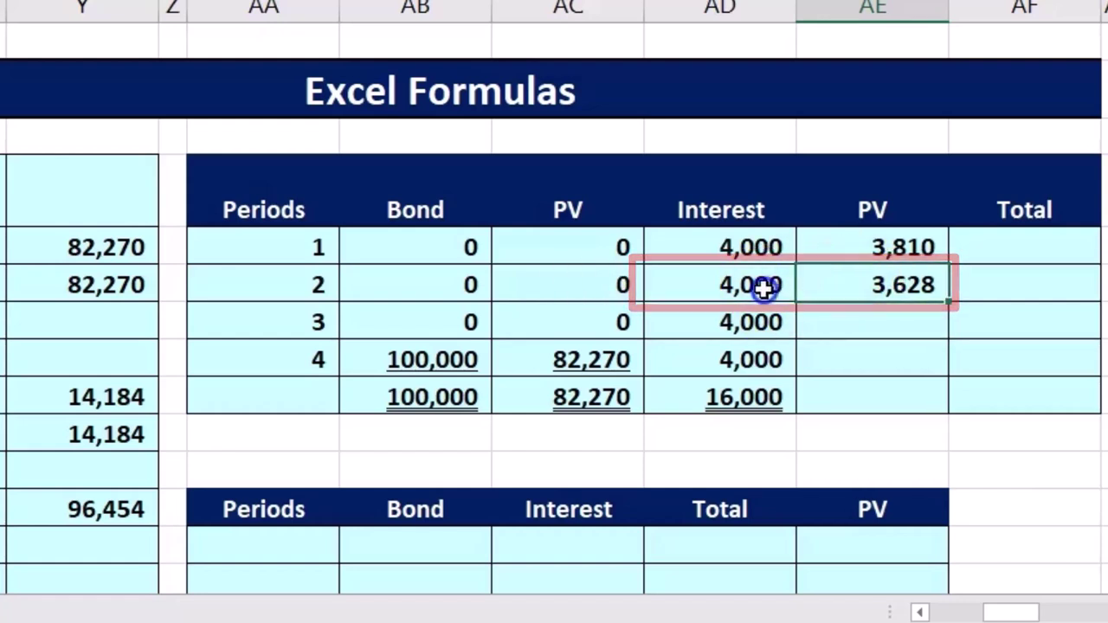
left_click(822, 288)
left_click(836, 248)
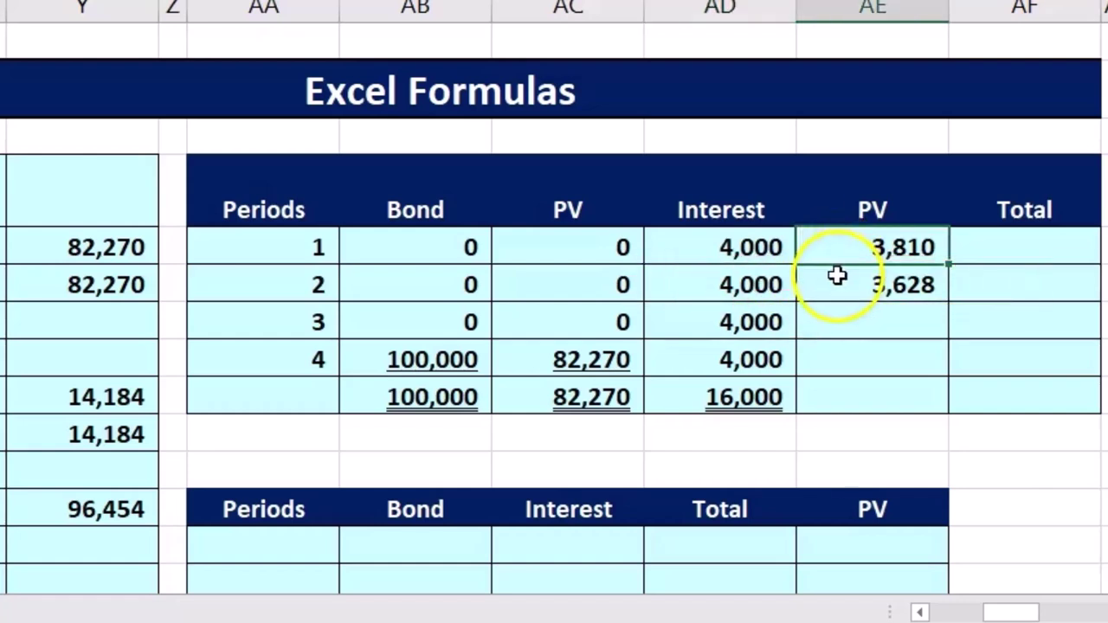
left_click(837, 279)
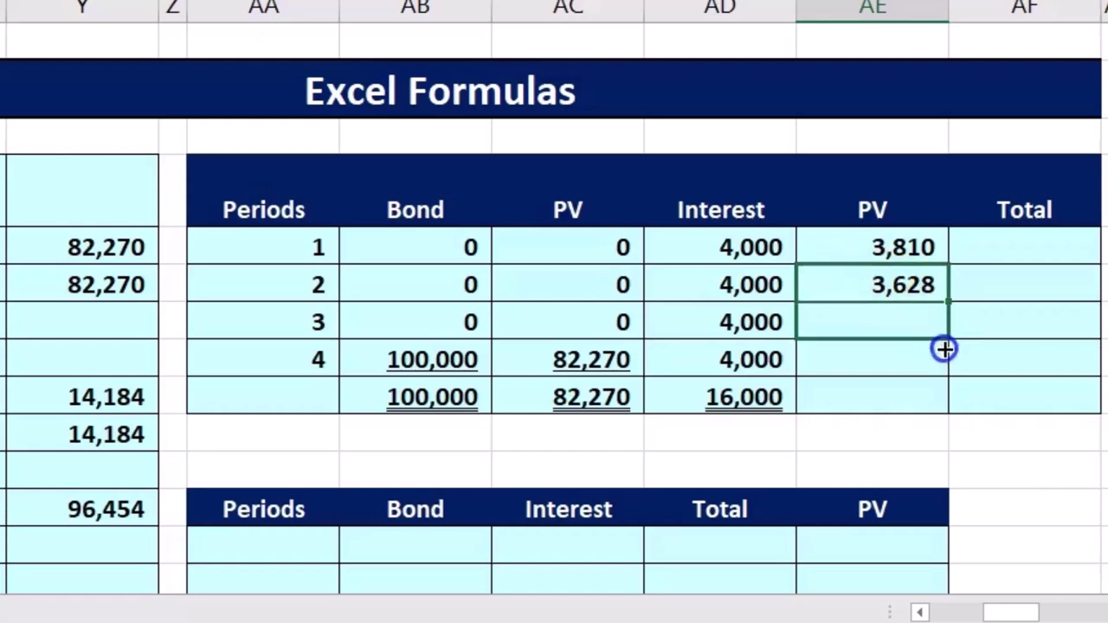
- Fill the PV formula down to periods 3–4 and sum the four interest PVs to 14,184
left_click_drag(944, 376, 944, 378)
left_click(901, 324)
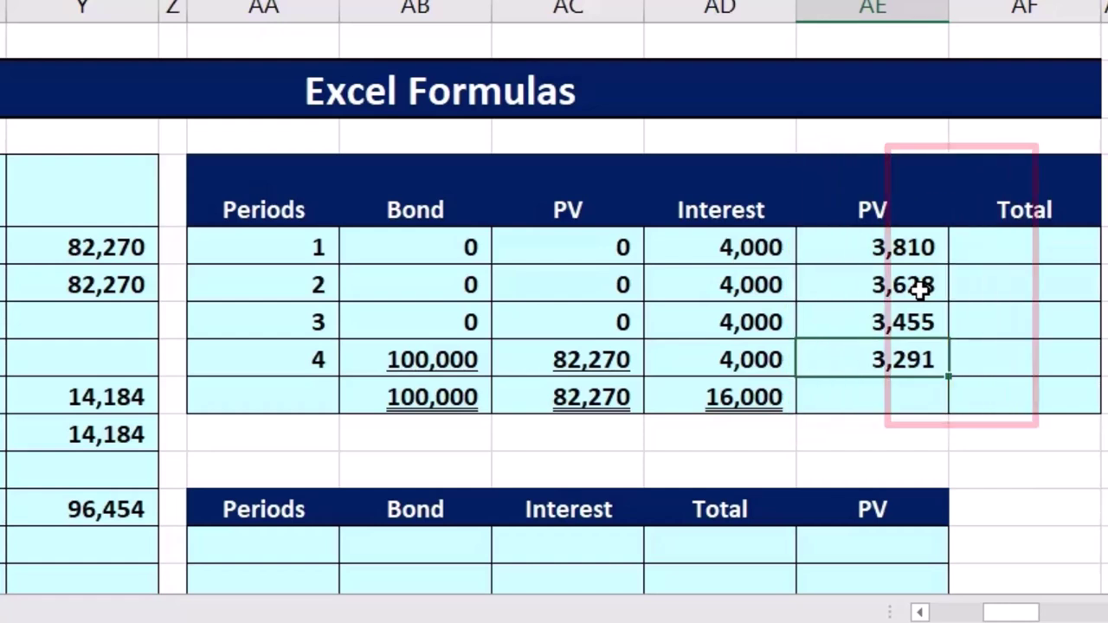
key("Down")
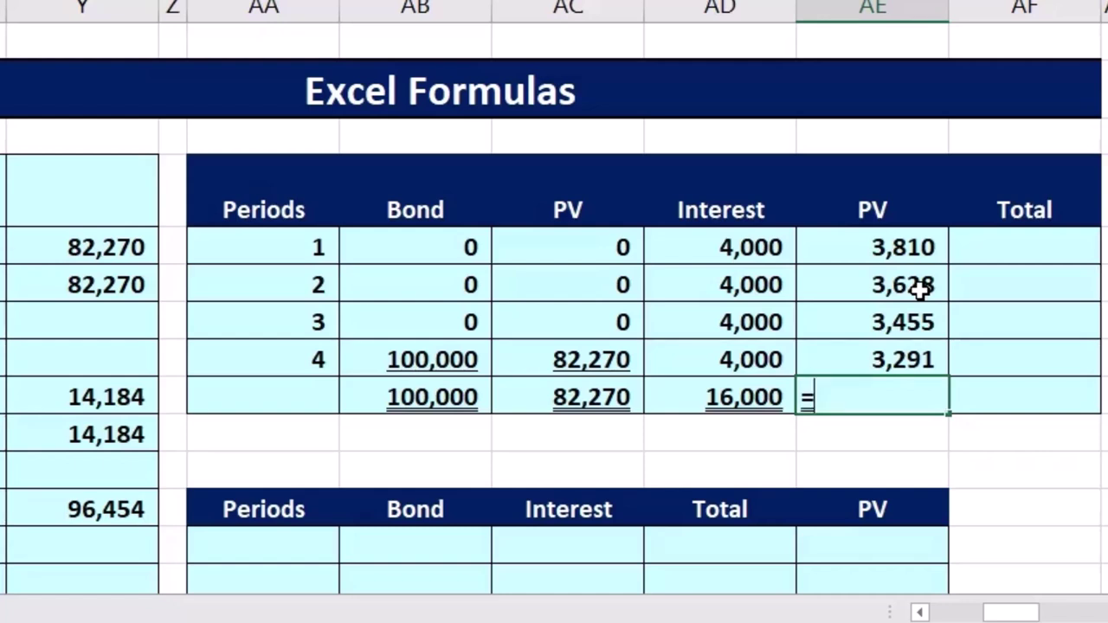
type("sum(")
key("Up")
key("shift+Up")
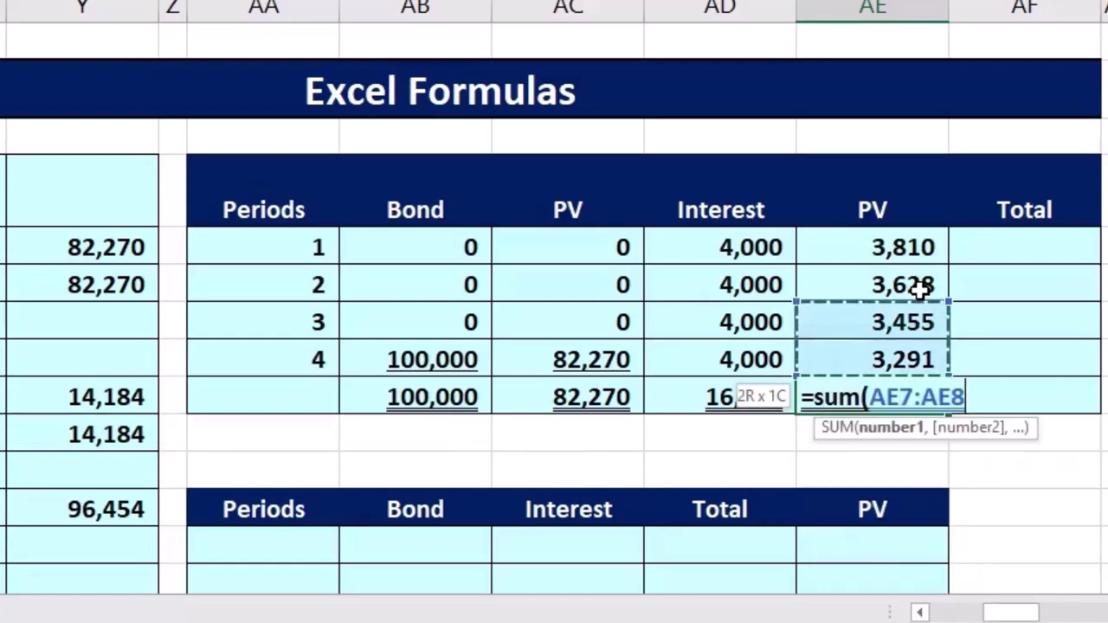
key("shift+Up")
key("shift+Up")
key("Return")
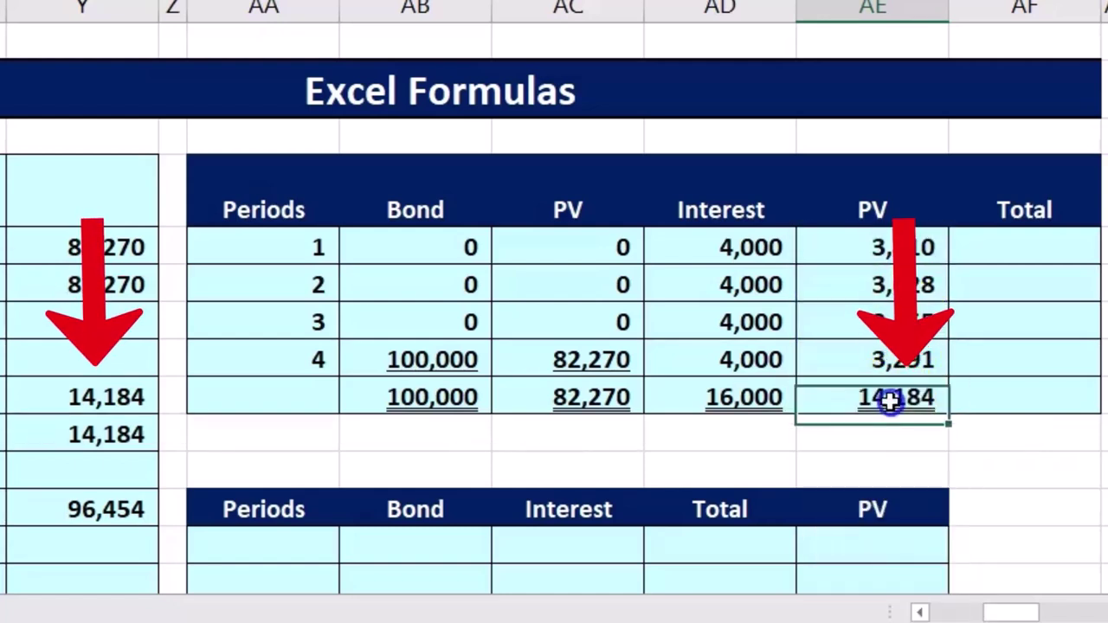
- Compare the 14,184 interest PV total with the annuity present value
left_click(99, 397)
left_click(846, 384)
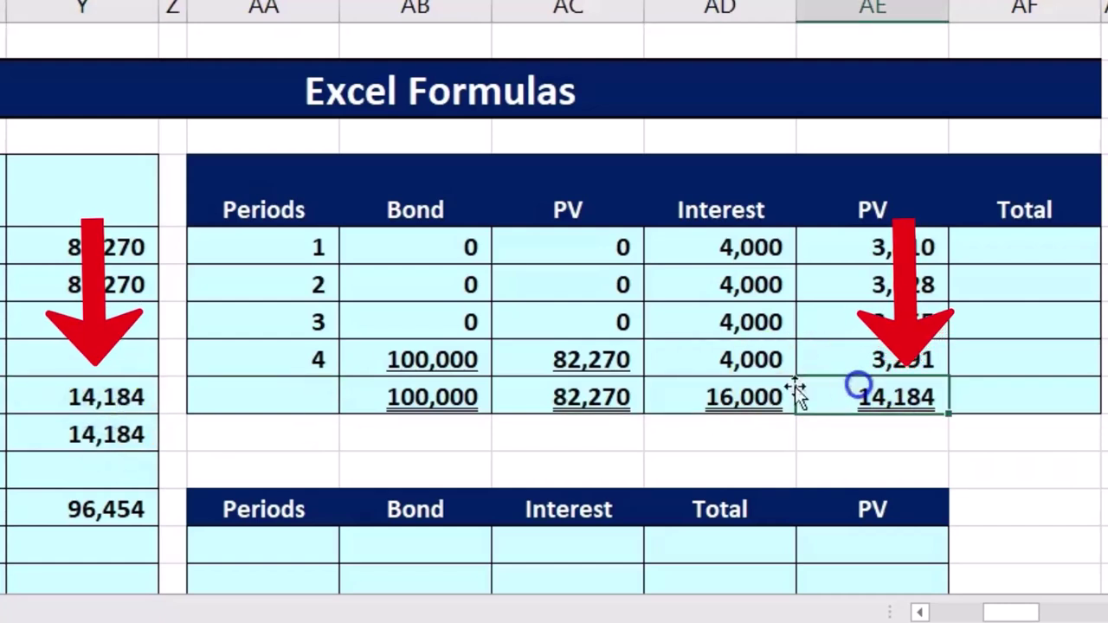
left_click(132, 398)
left_click(870, 407)
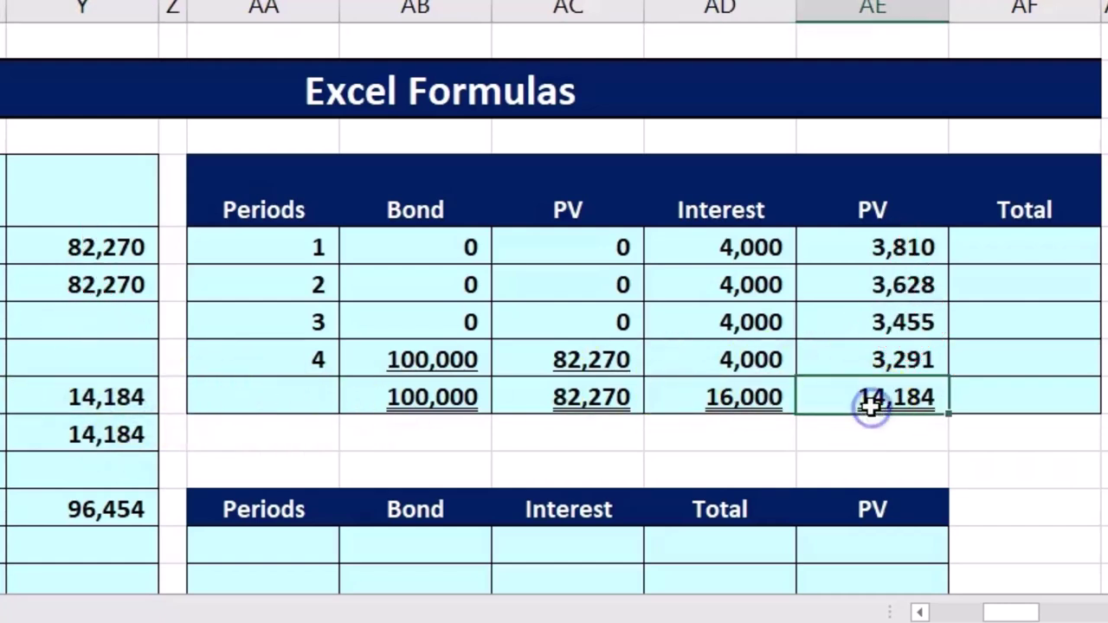
left_click(1002, 248)
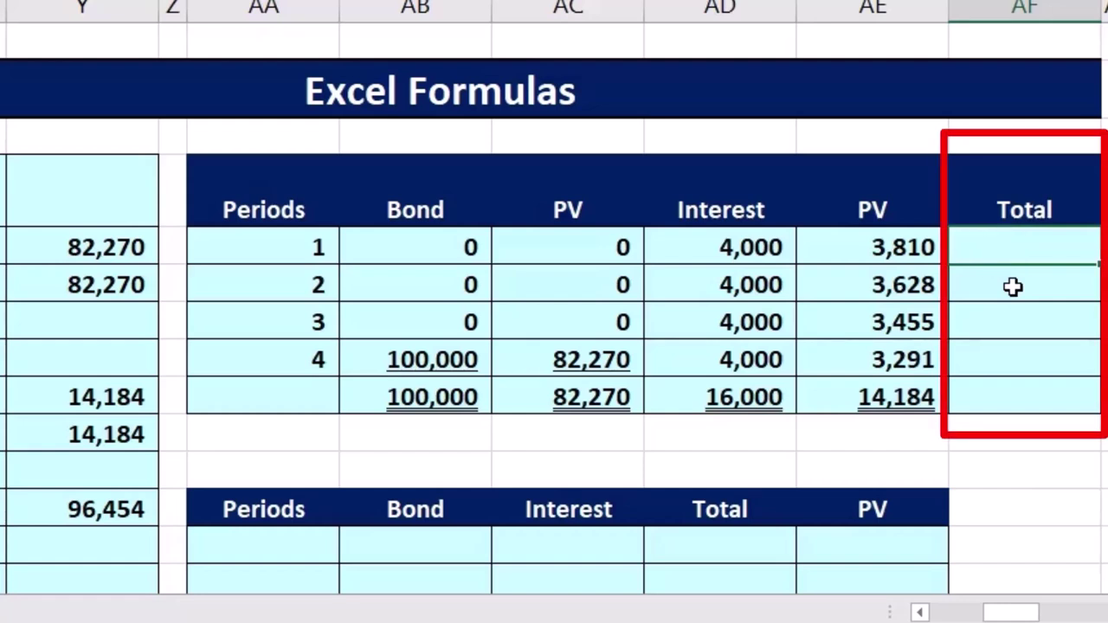
- Enter =AC5+AE5 as period 1's Total and fill it down through period 4
type("=")
left_click(590, 248)
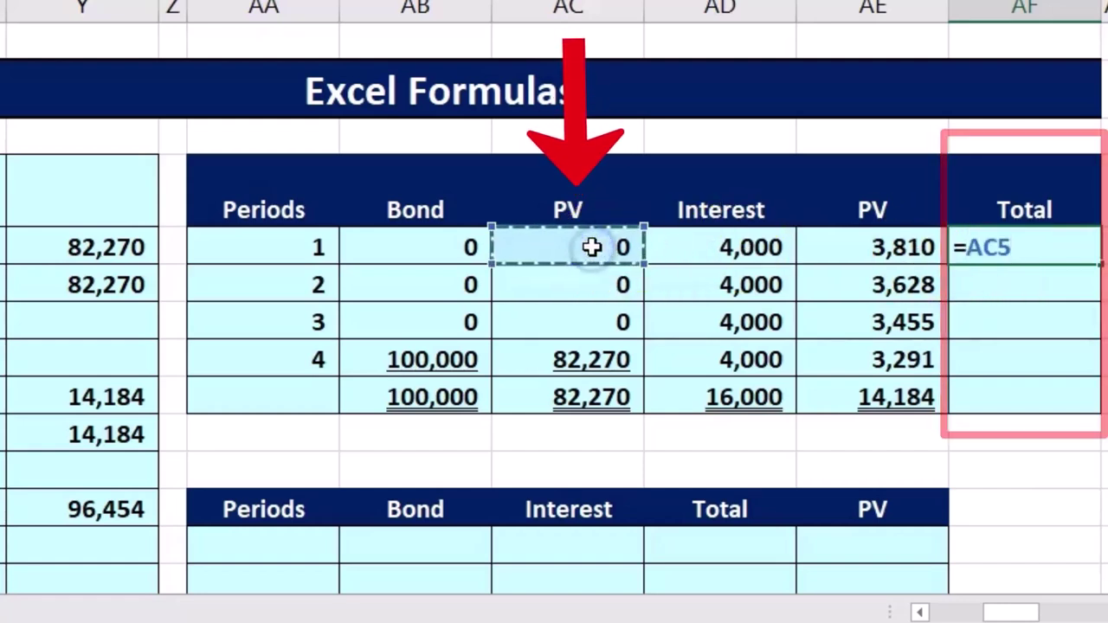
type("+")
left_click(855, 248)
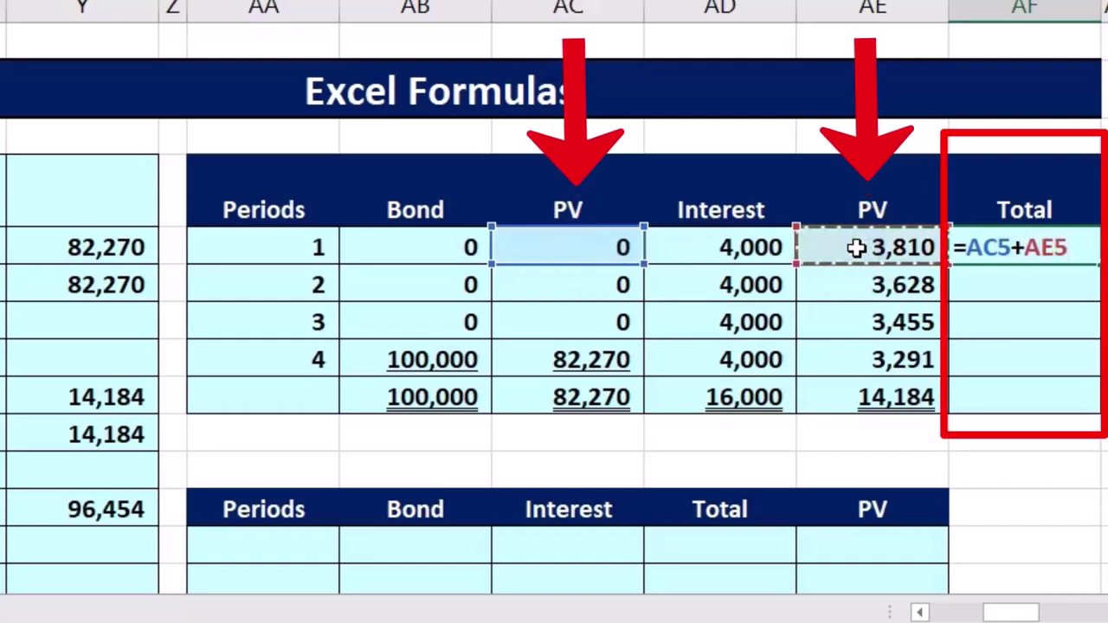
key("Return")
left_click(1061, 248)
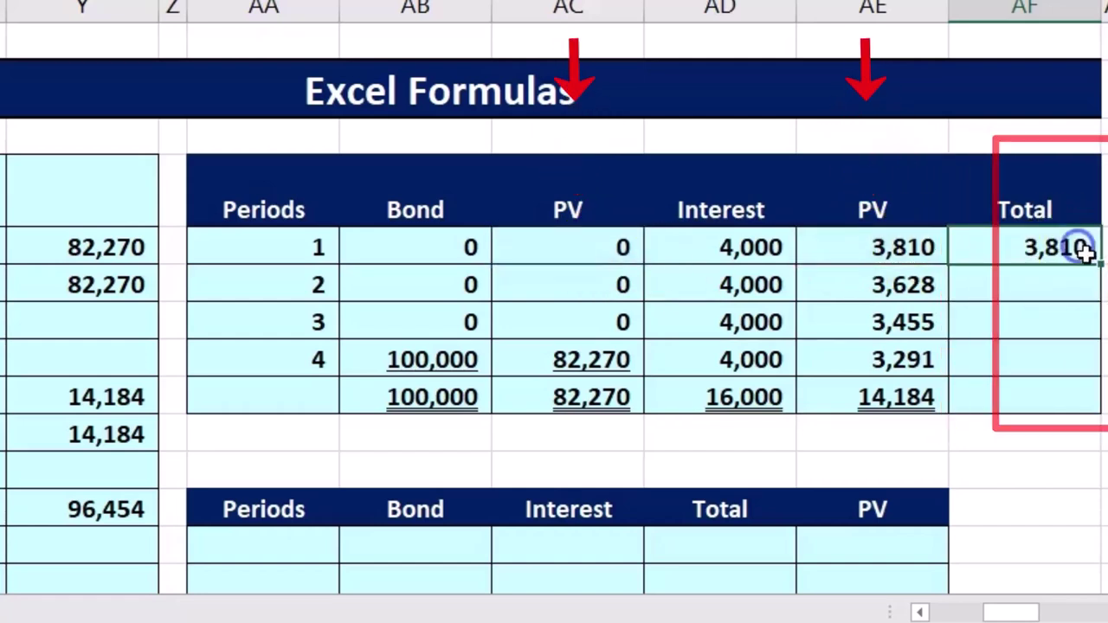
left_click_drag(1097, 272, 1094, 308)
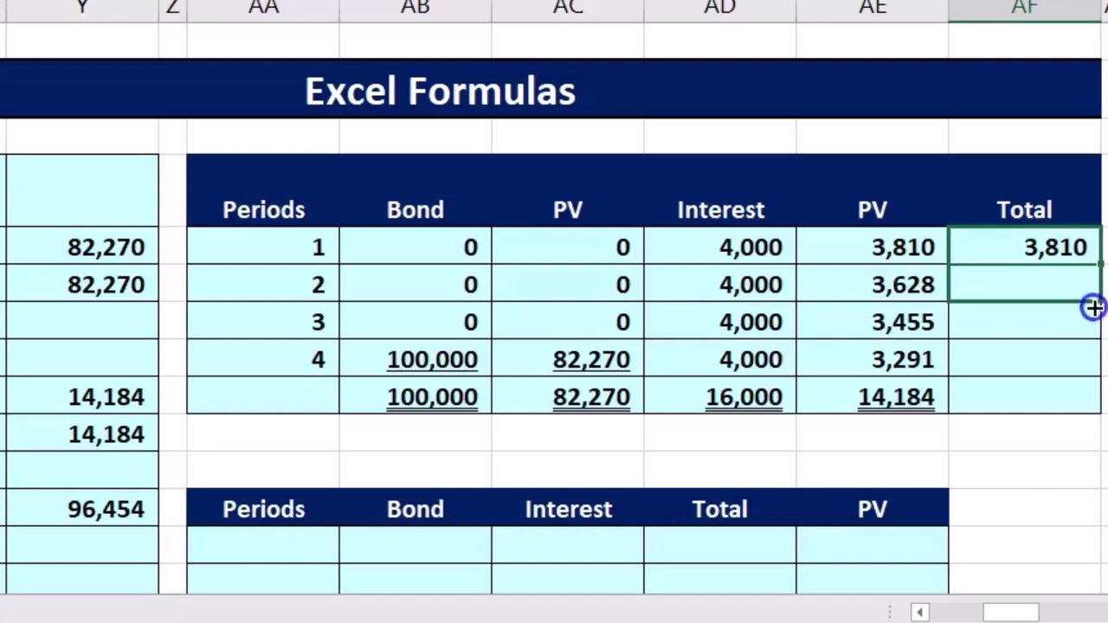
left_click_drag(1091, 356, 1083, 368)
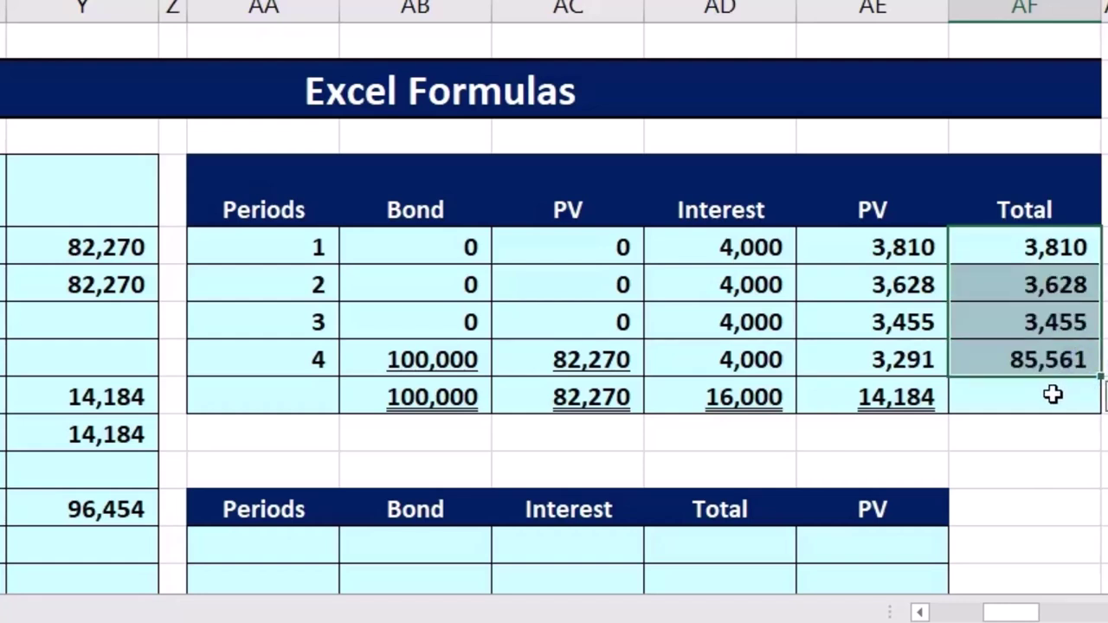
- Sum the four period totals to 96,454 and check it against the worksheet's PV total
left_click(1053, 395)
type("=s")
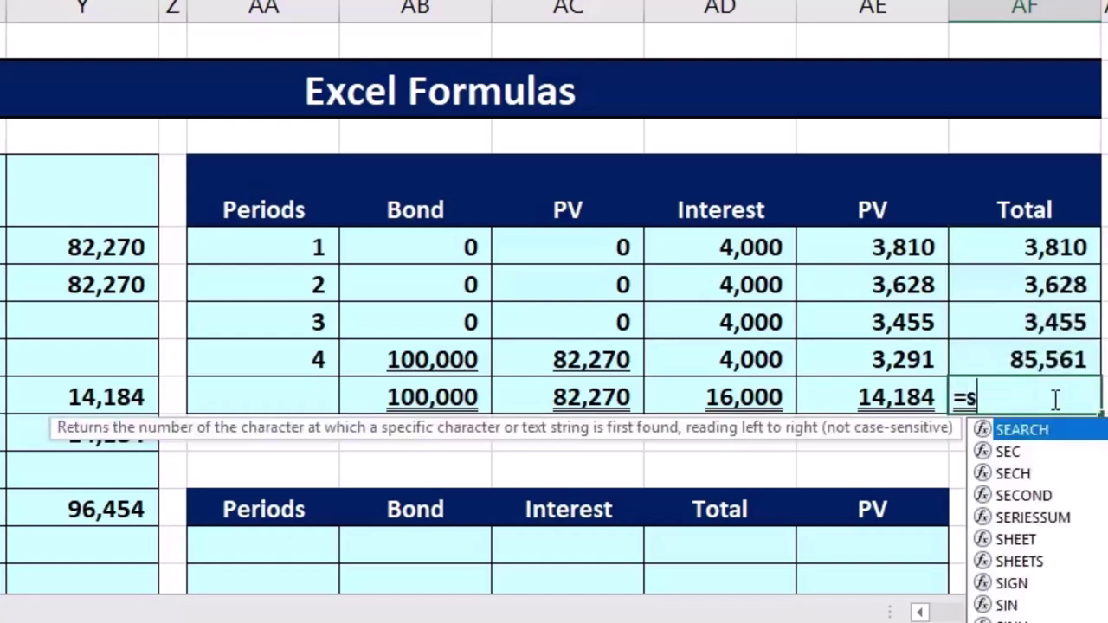
type("um(")
key("Up")
key("shift+Up")
key("shift+Up")
key("shift+Up")
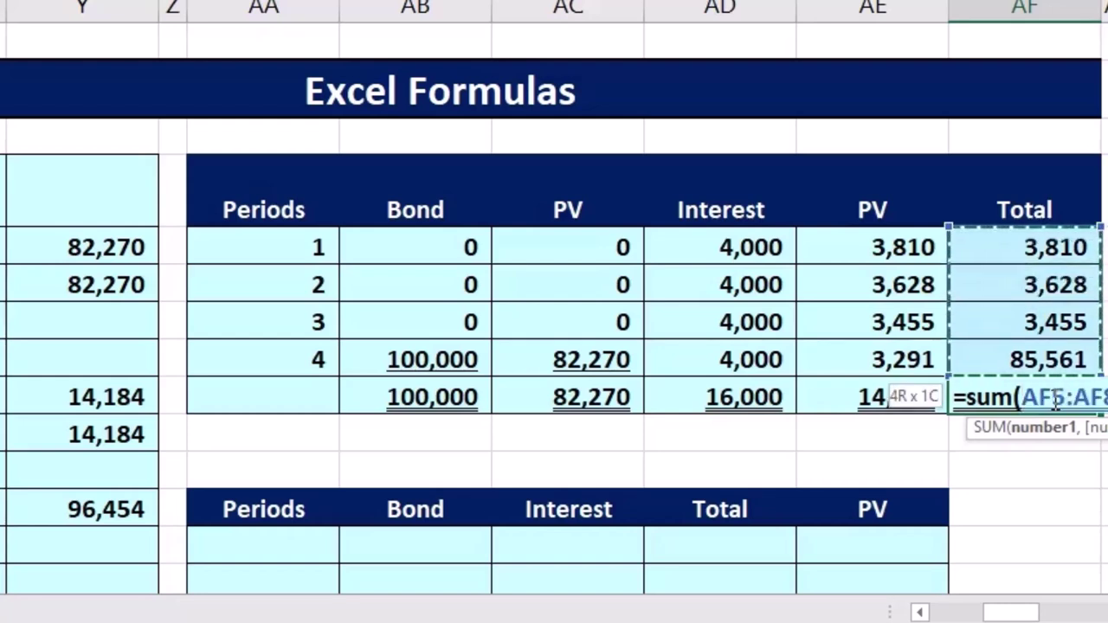
key("Return")
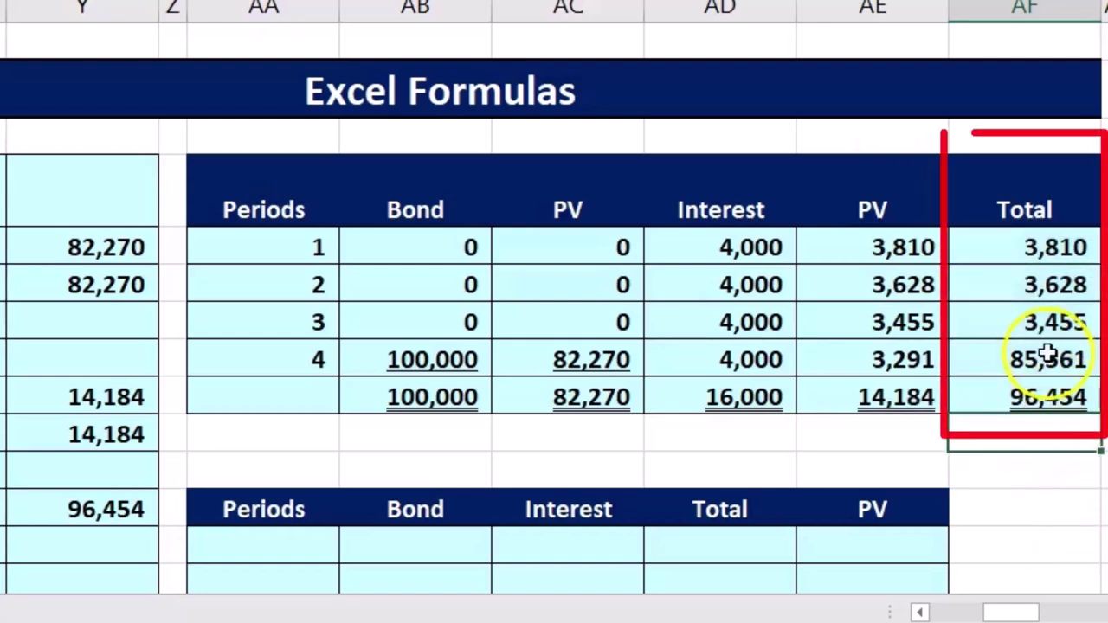
left_click(1029, 249)
key("Down")
key("Down")
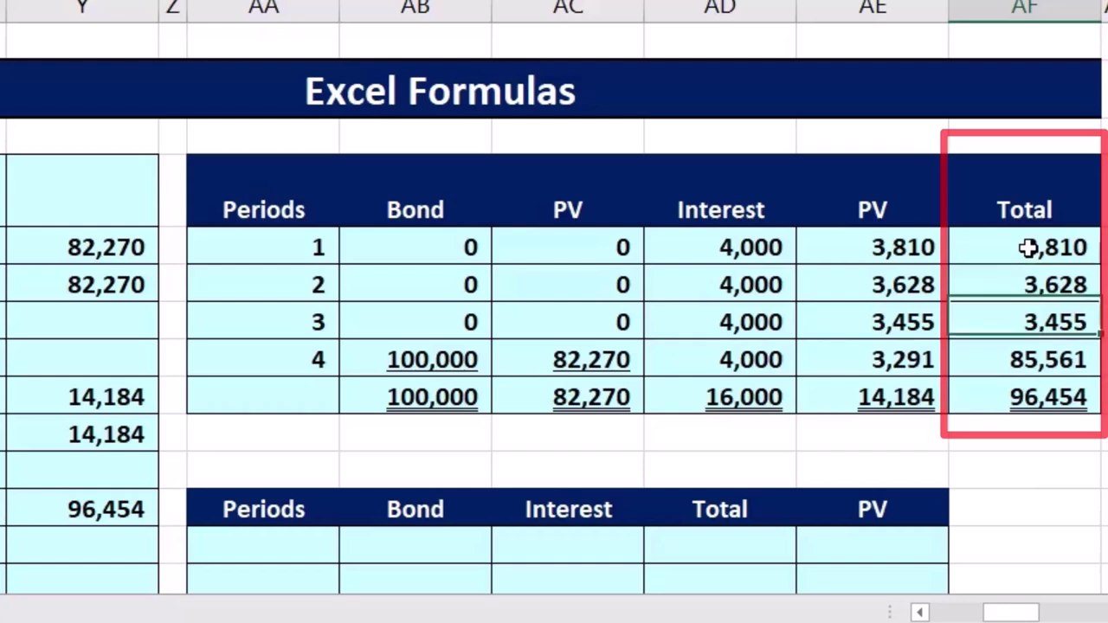
key("Down")
key("Down")
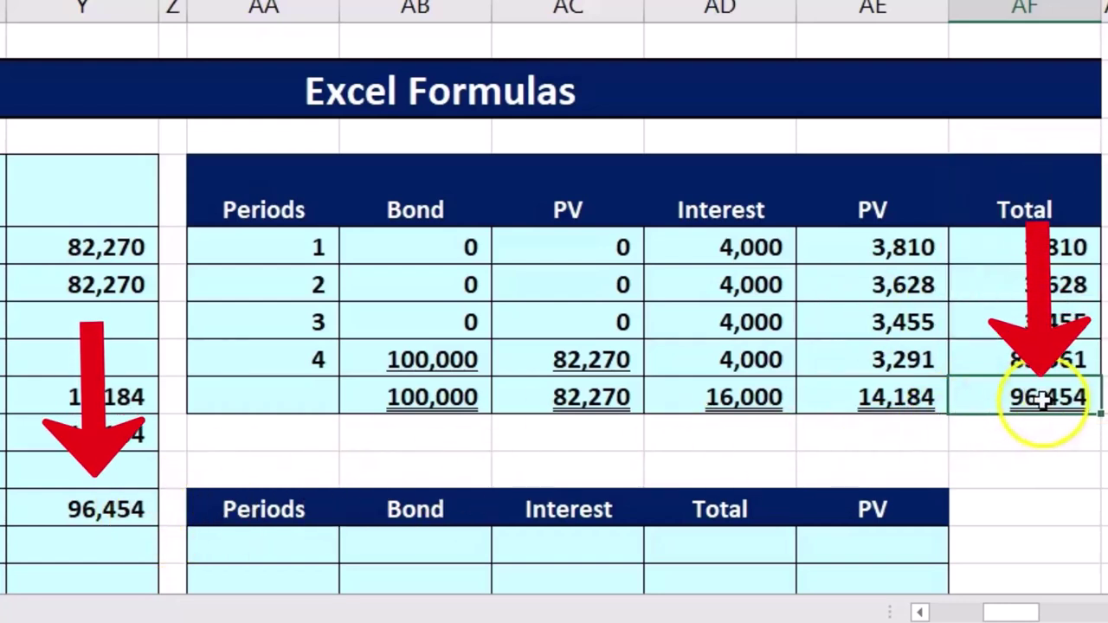
left_click(141, 511)
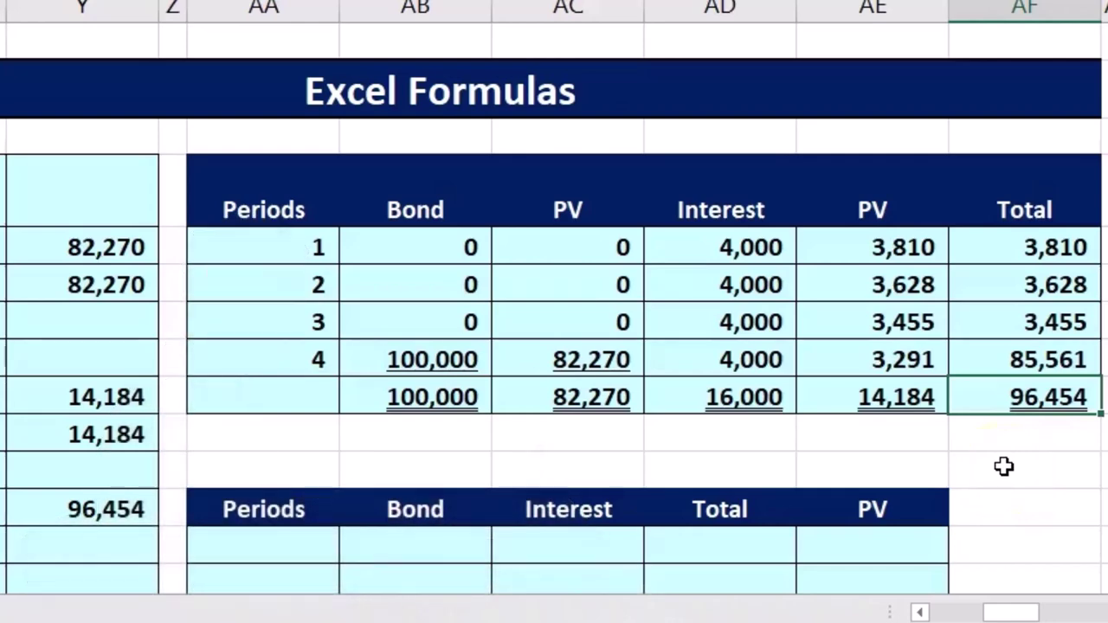
- Number the second table's periods 1, 2, 3 and 4
scroll(1004, 467, "down", 1)
scroll(1004, 468, "down", 1)
left_click(320, 303)
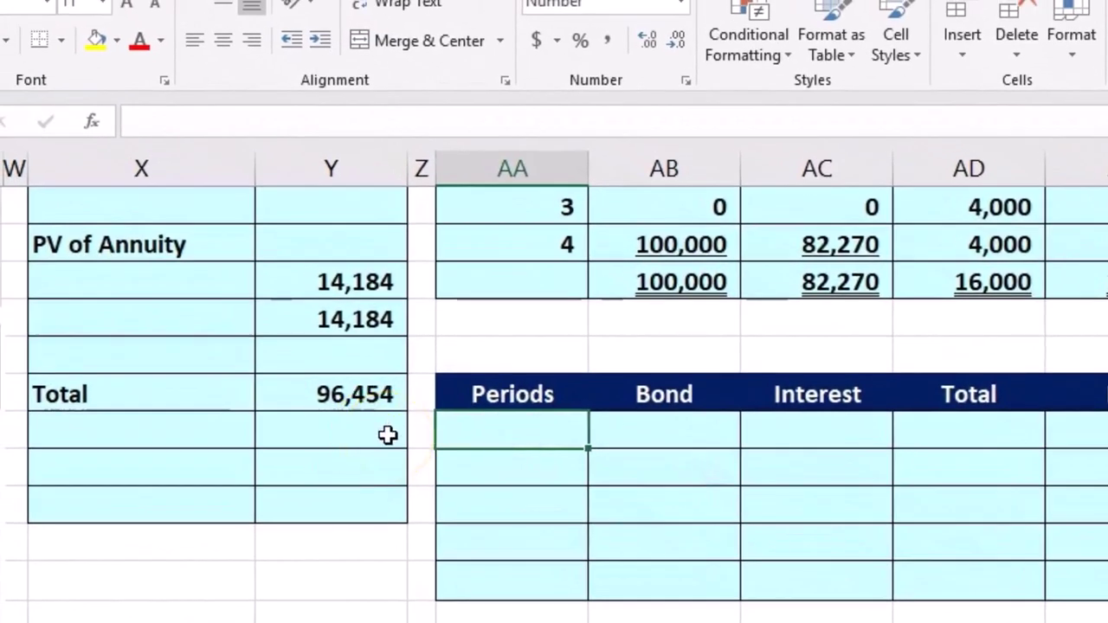
type("1")
key("Return")
type("2 3 4")
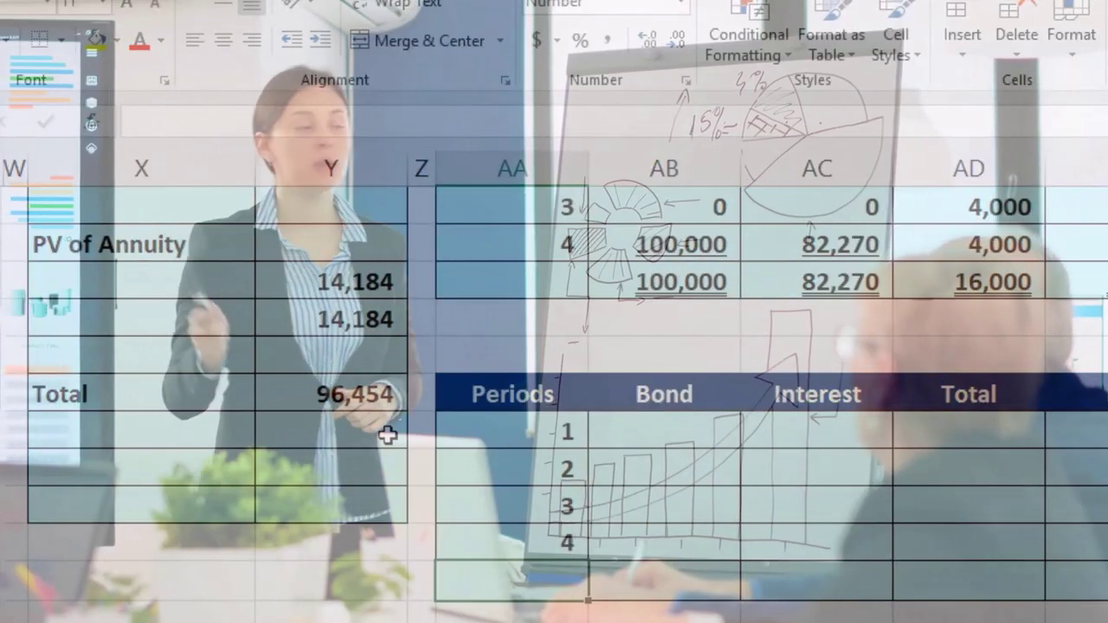
- Enter bond amounts 0, 0, 0 and 100,000 for periods 1–4
key("Up")
key("Up")
key("Up")
key("Right")
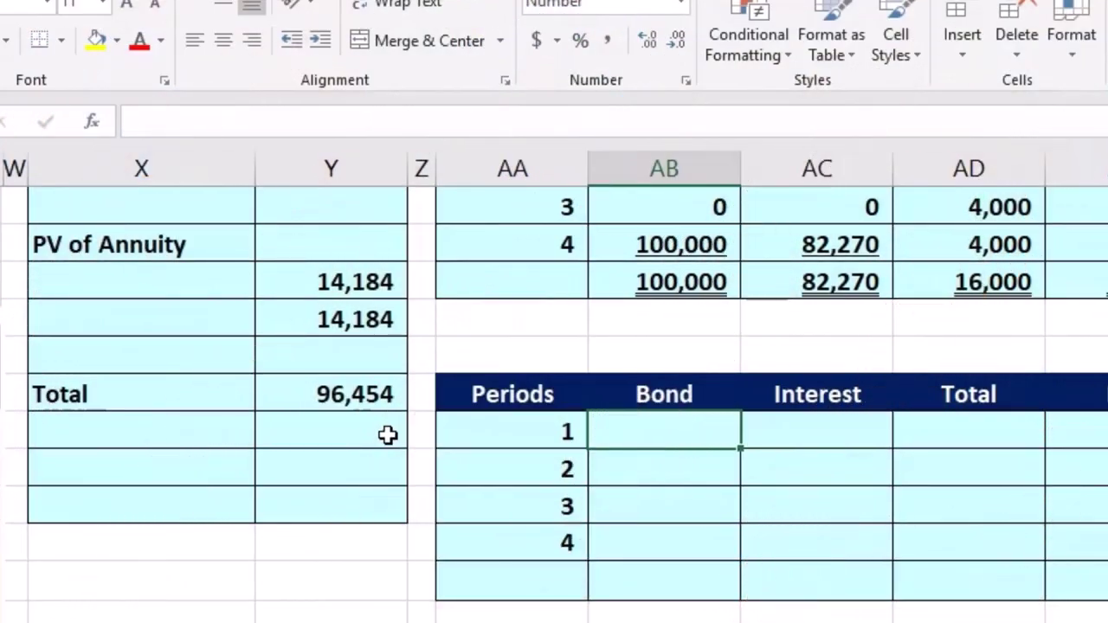
type("0")
key("Return")
type("0")
key("Return")
type("0")
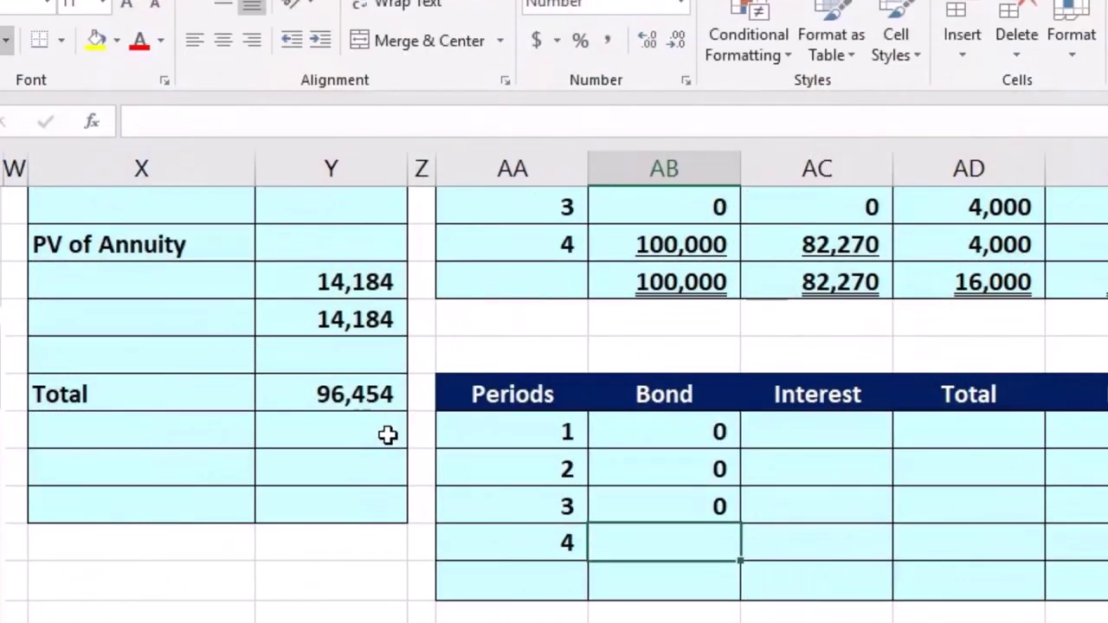
type("1000")
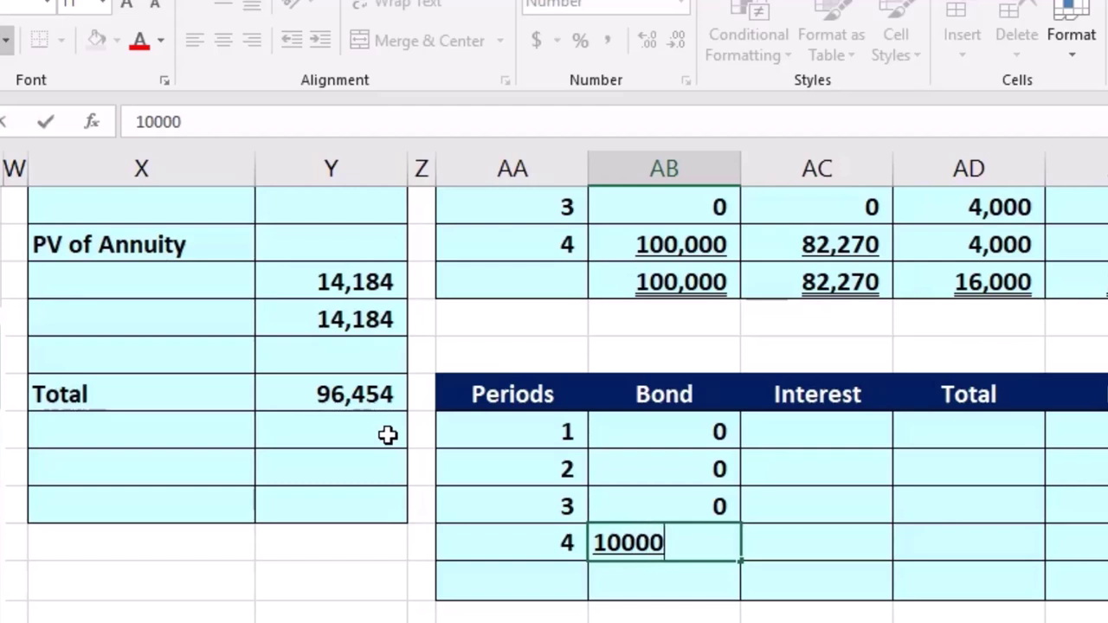
type("0")
key("Return")
- Enter 4,000 interest for period 1, link period 2 with =+AC13, and fill to period 4 with Ctrl+D
key("Right")
key("Up")
key("Up")
key("Up")
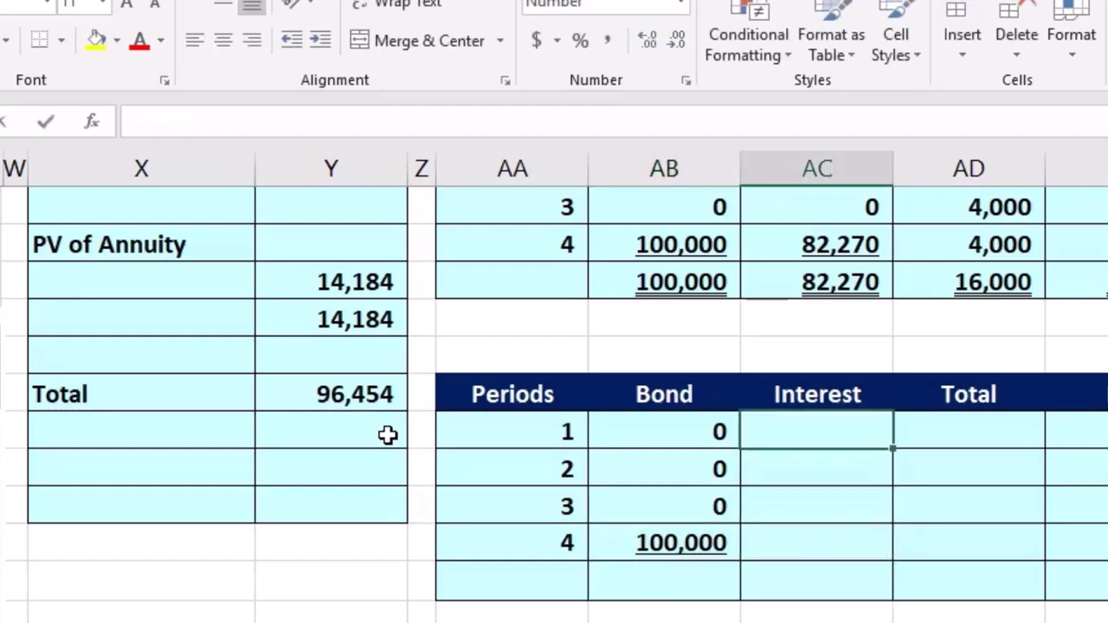
type("4,000")
key("Return")
type("+")
key("Up")
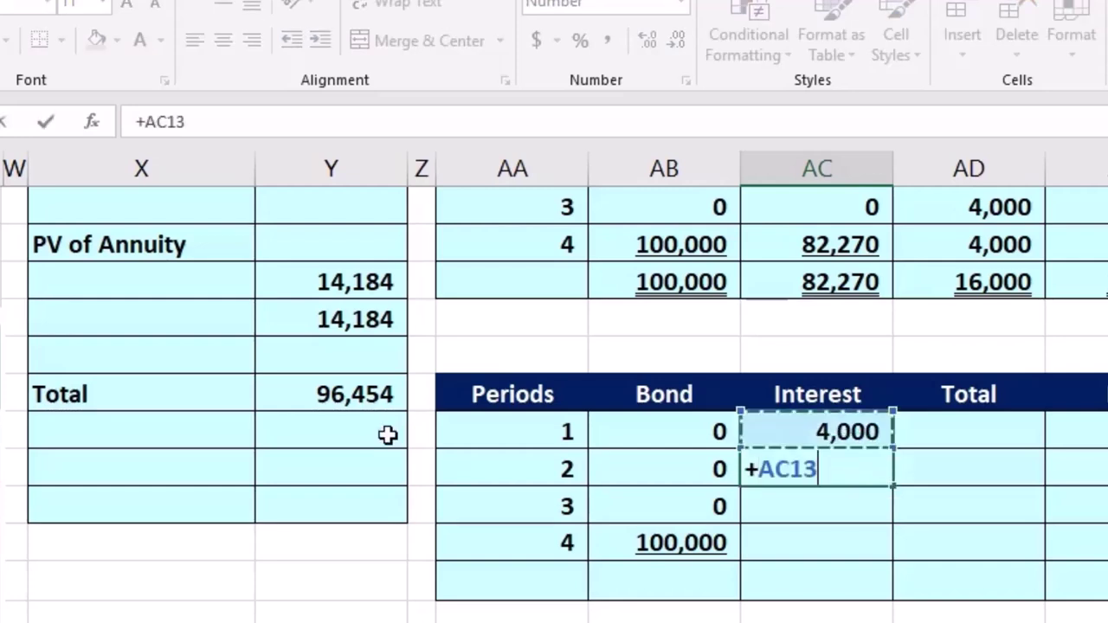
key("Return")
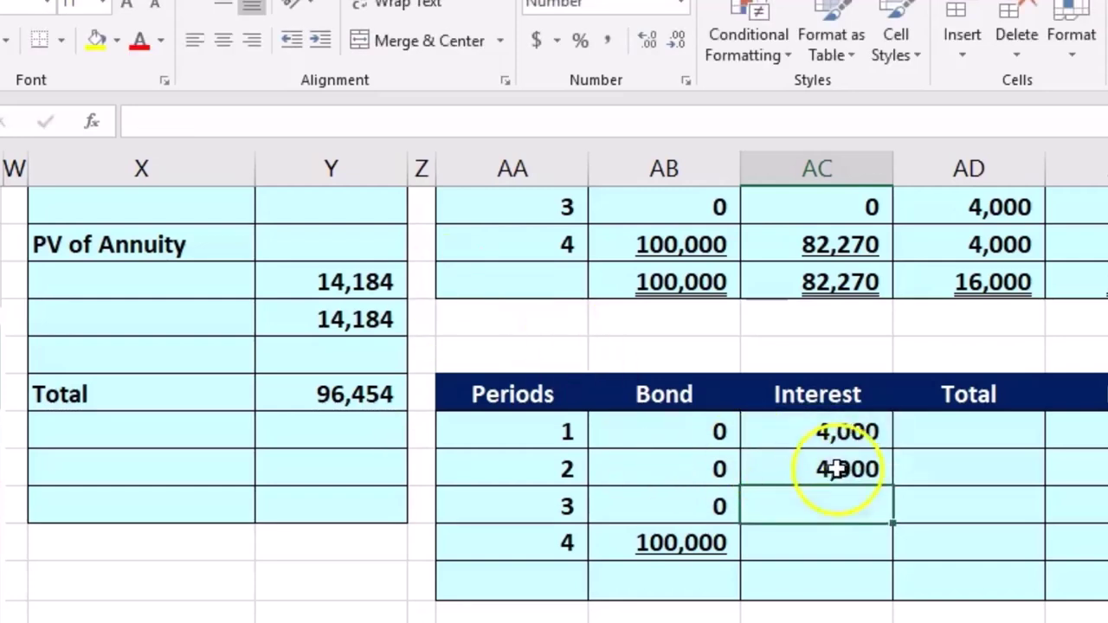
left_click(836, 469)
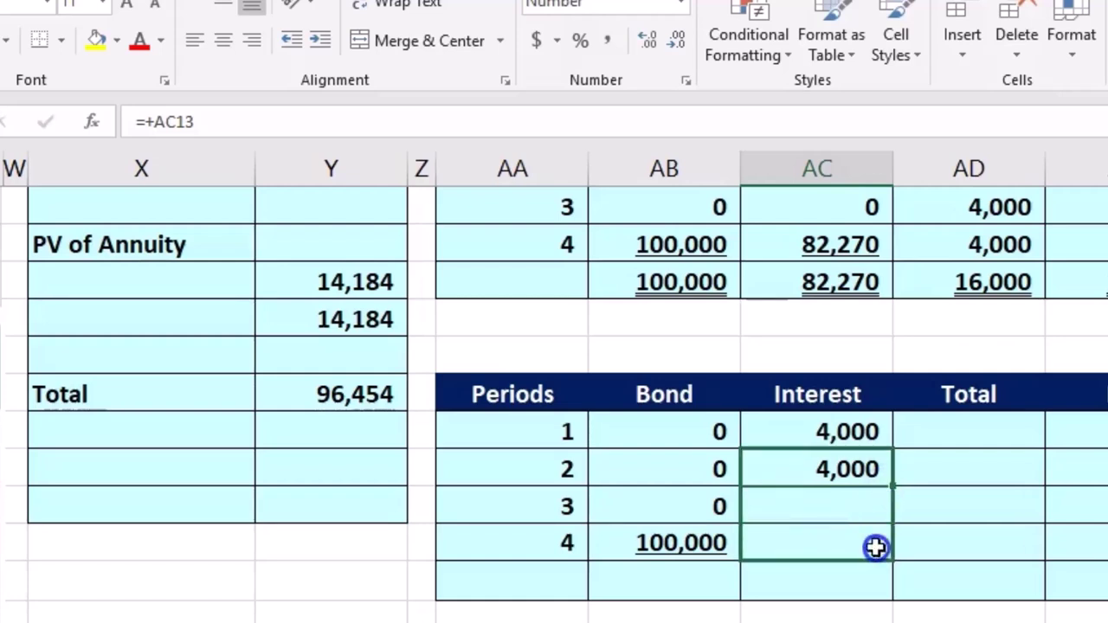
key("ctrl+d")
left_click(652, 589)
- Sum the Bond column to 100,000 and copy the total across to Interest (16,000)
type("=")
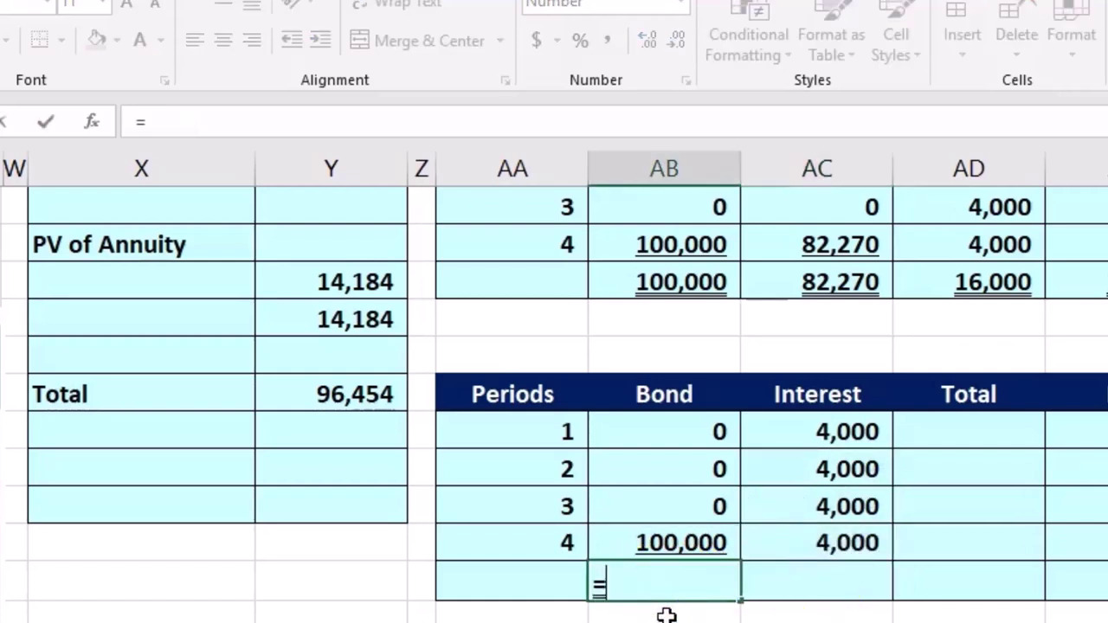
type("sum")
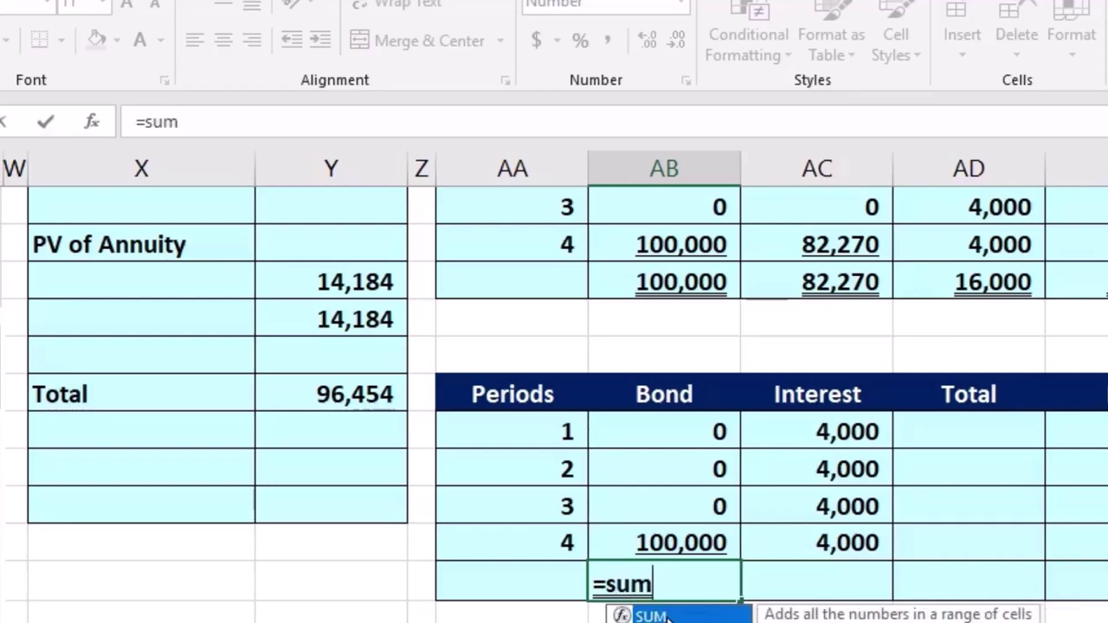
type("(")
left_click_drag(665, 542, 665, 431)
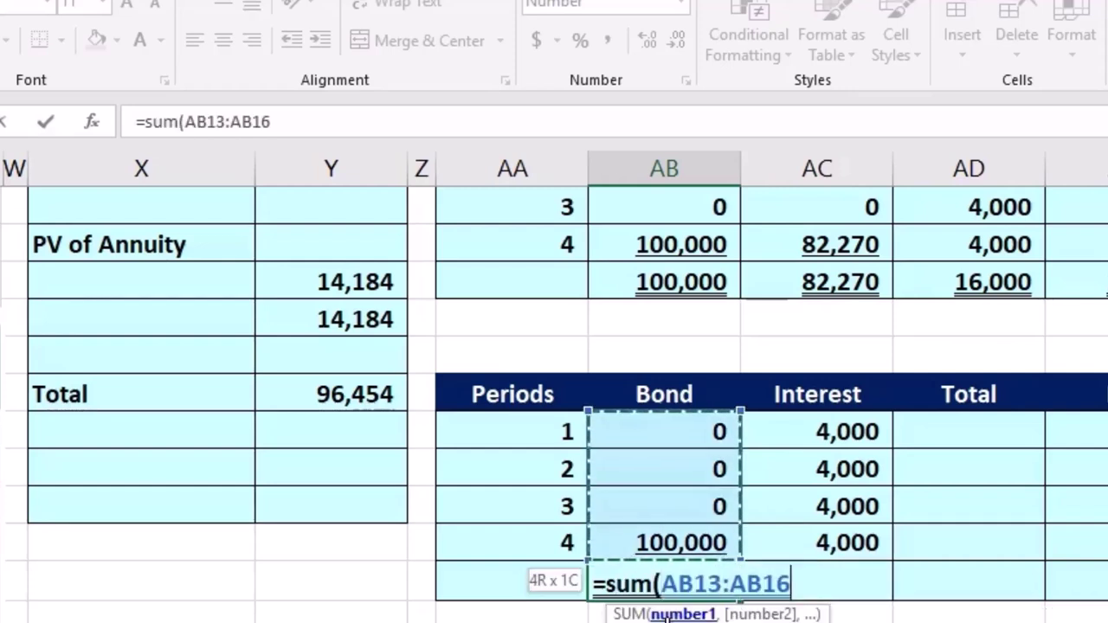
key("Return")
left_click(663, 587)
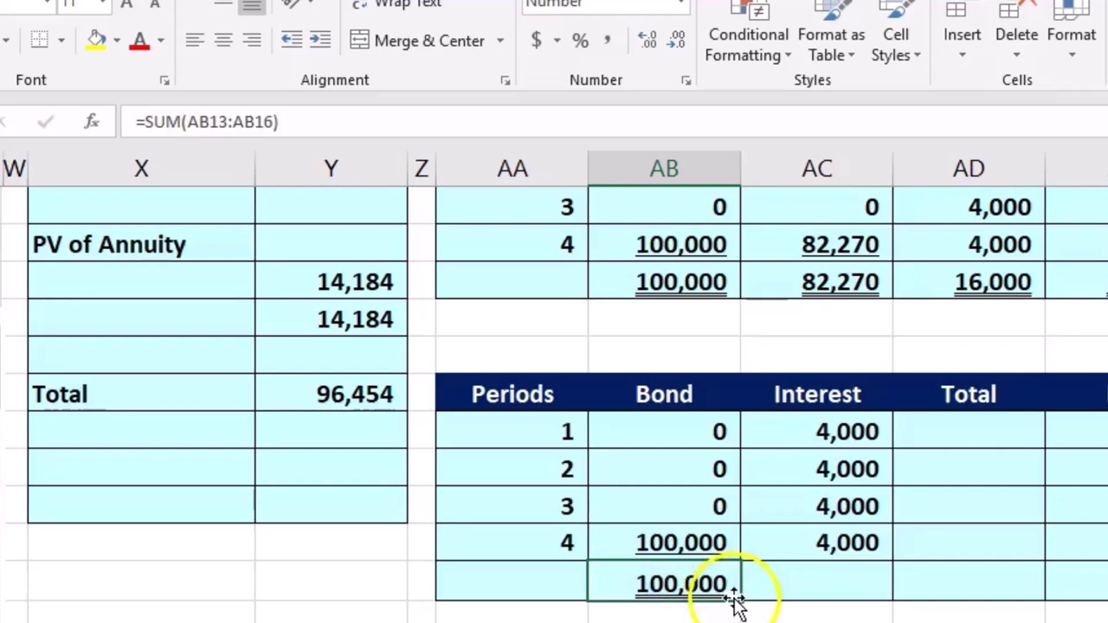
left_click_drag(853, 612, 845, 612)
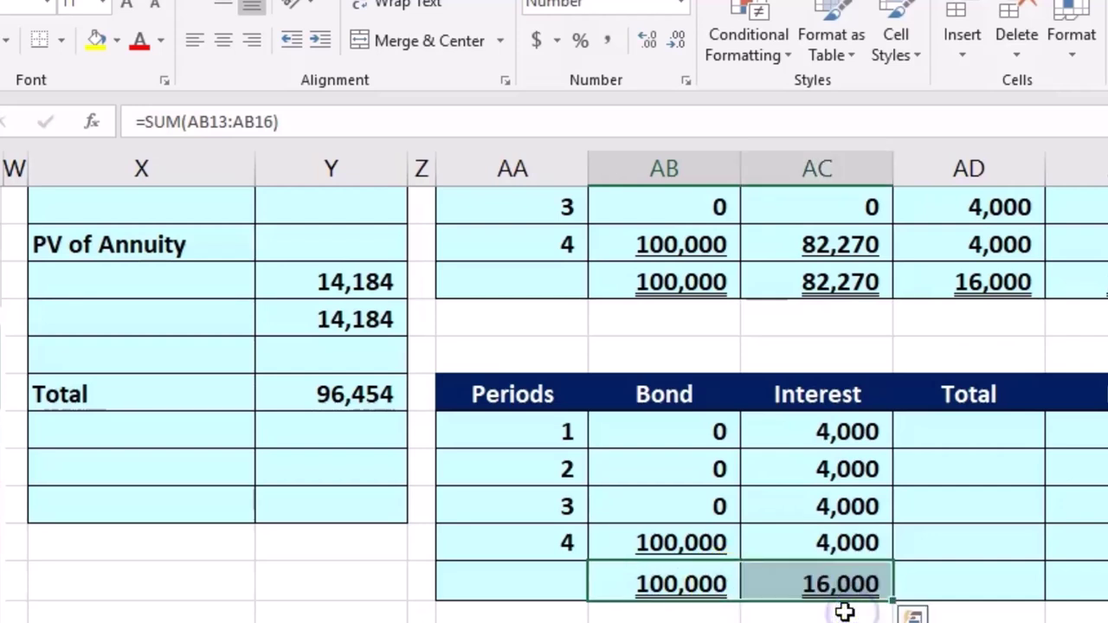
- Enter =SUM(AB13:AC13) as period 1's Total and fill down: 4,000, 4,000, 4,000, 104,000
left_click(960, 443)
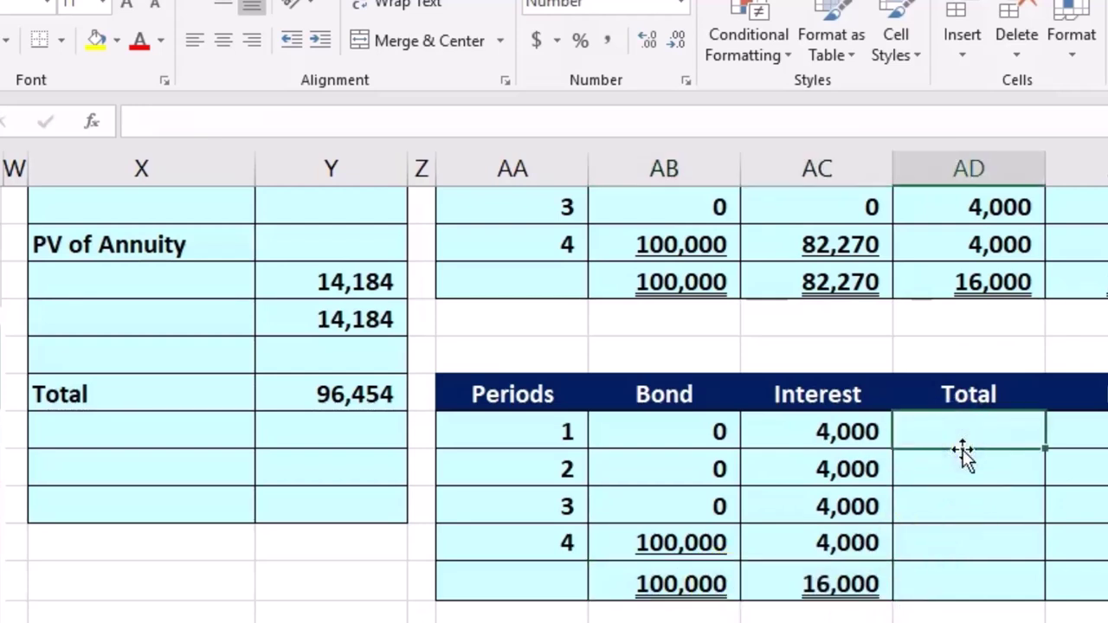
type("=sum(")
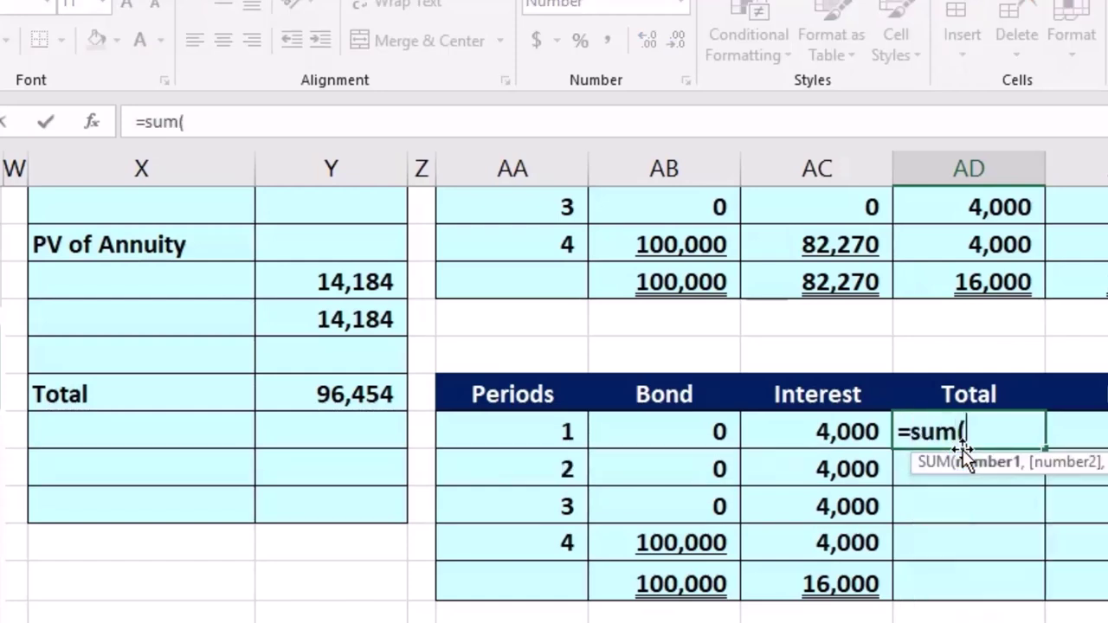
key("Left")
key("Left")
key("shift+Right")
key("Return")
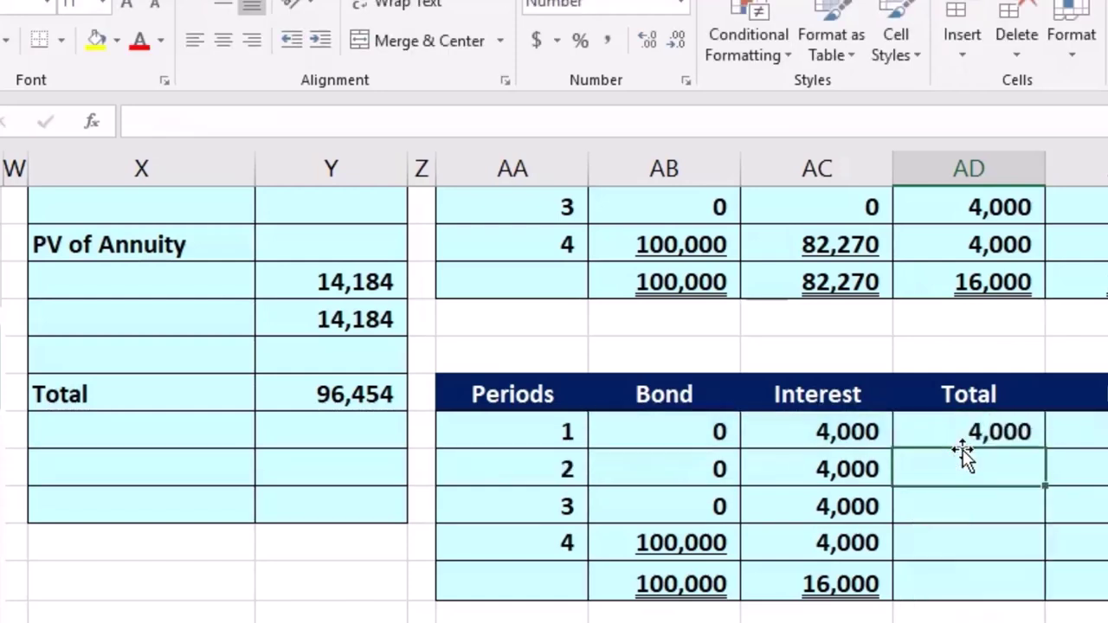
left_click(990, 429)
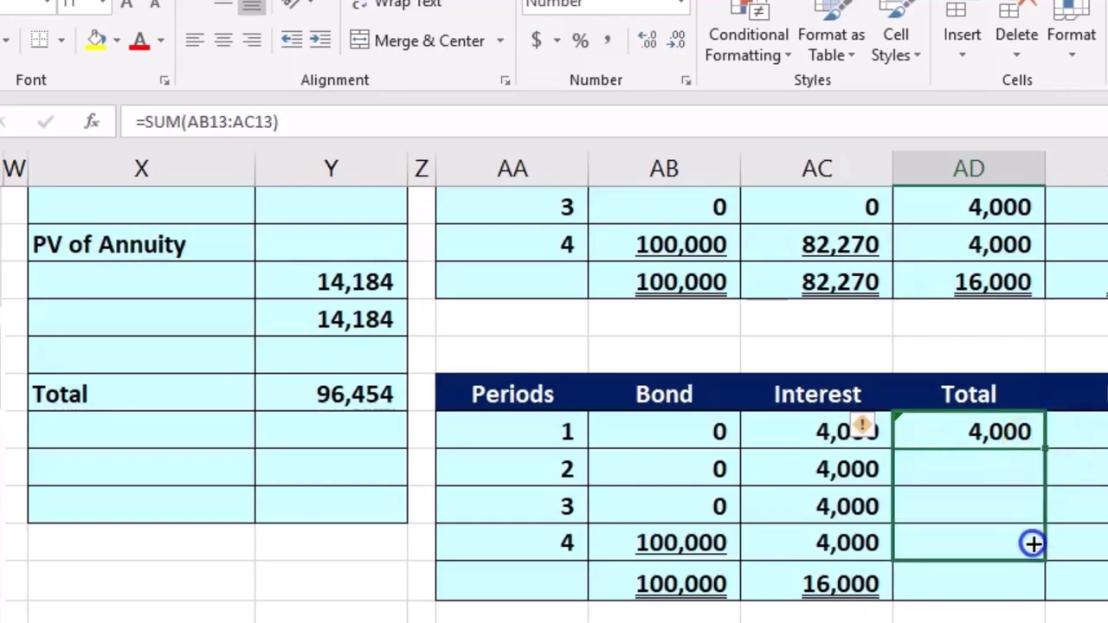
left_click_drag(1033, 543, 1030, 546)
left_click(1005, 431)
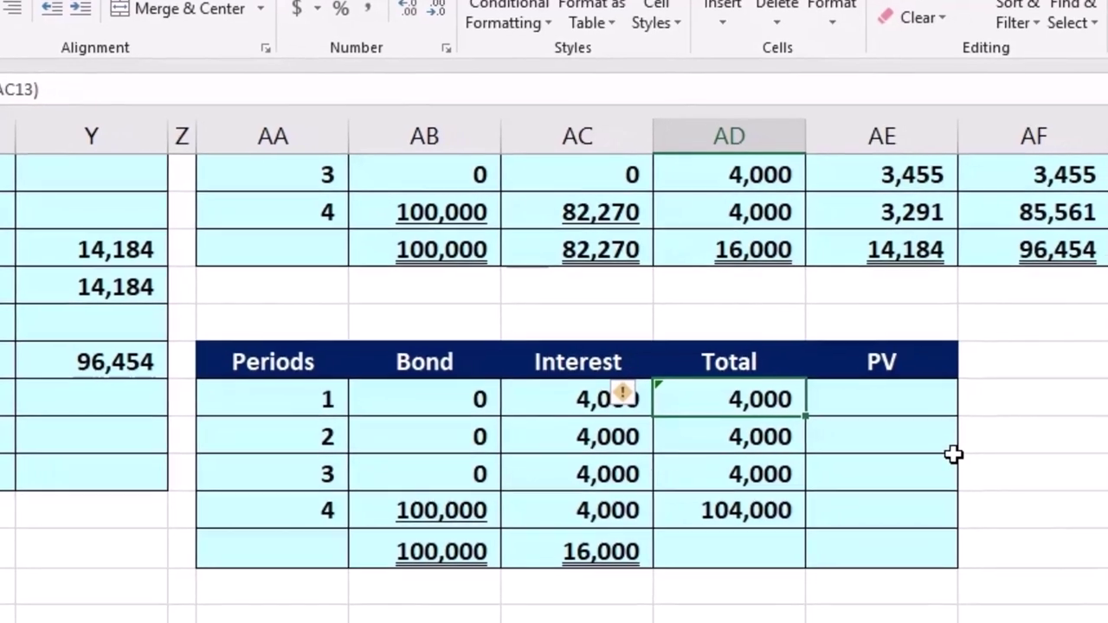
key("Down")
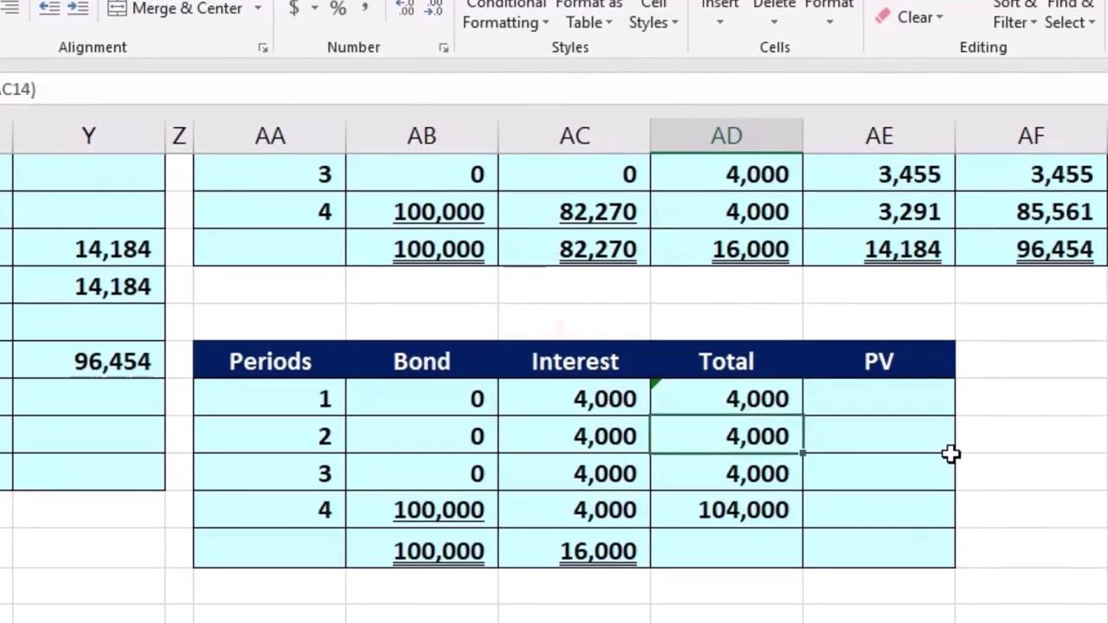
key("Down")
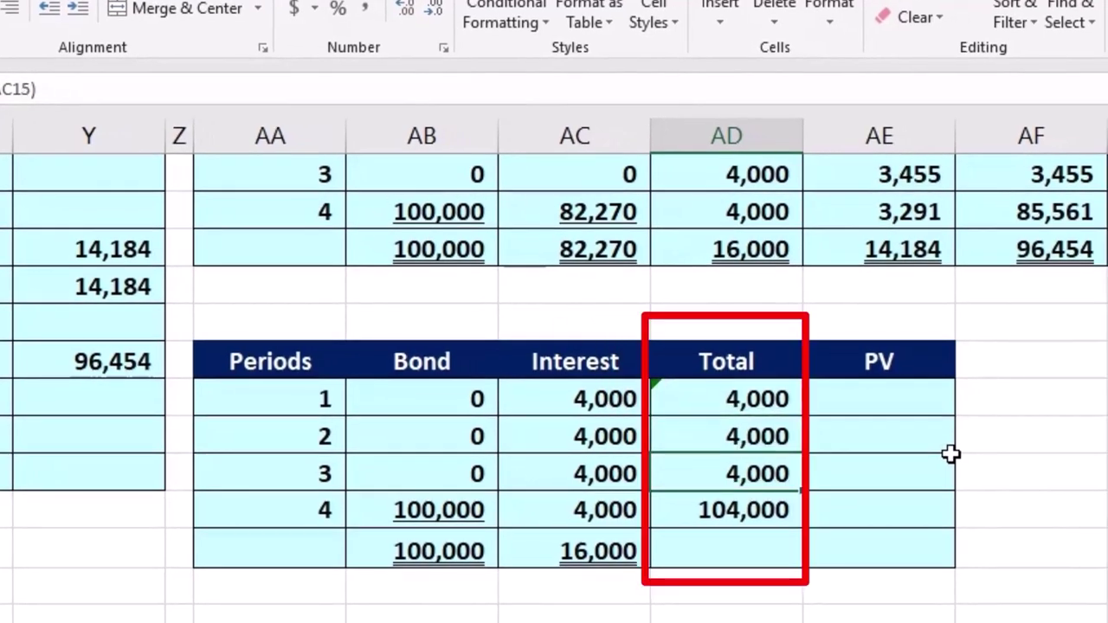
key("Down")
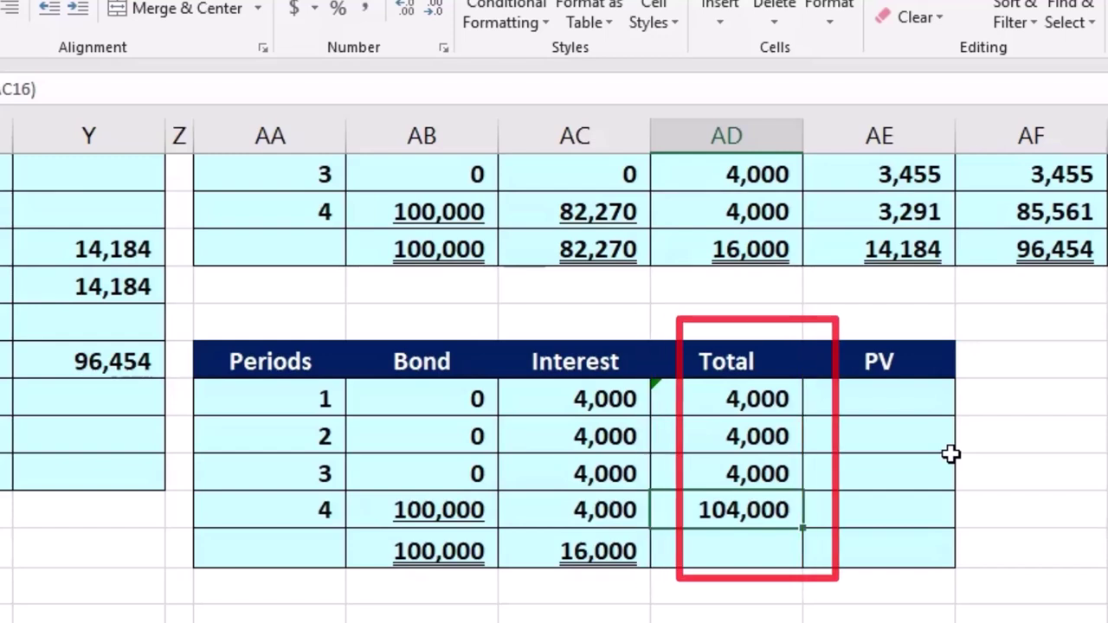
left_click(892, 403)
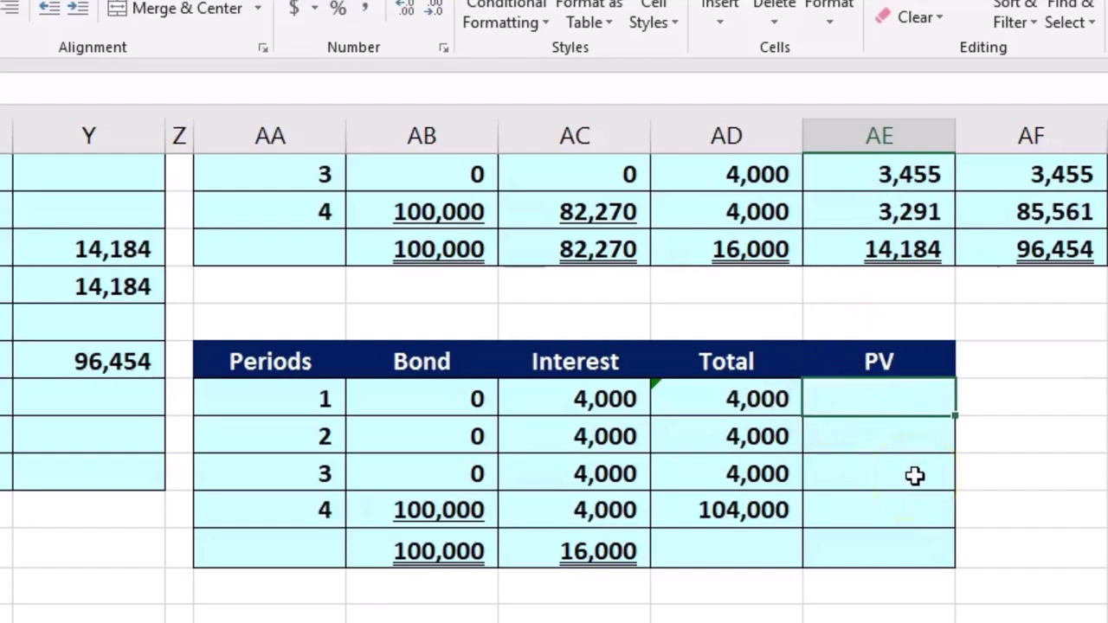
- Enter =-PV(0.1/2,AA13,0,AD13) for period 1 so its present value shows 3,810
type("=")
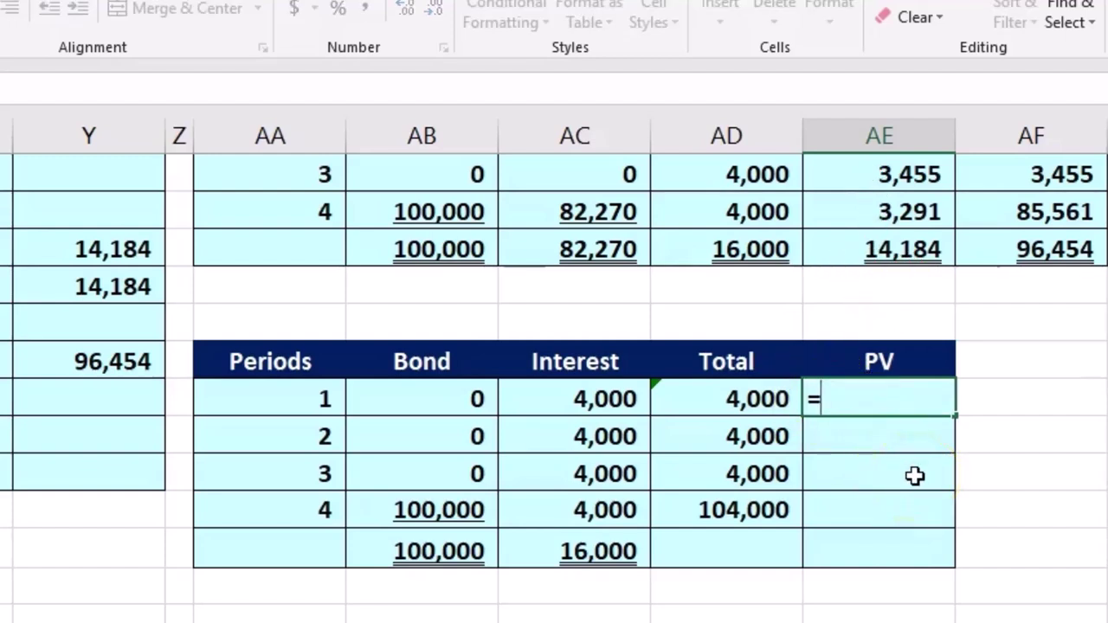
type("pv")
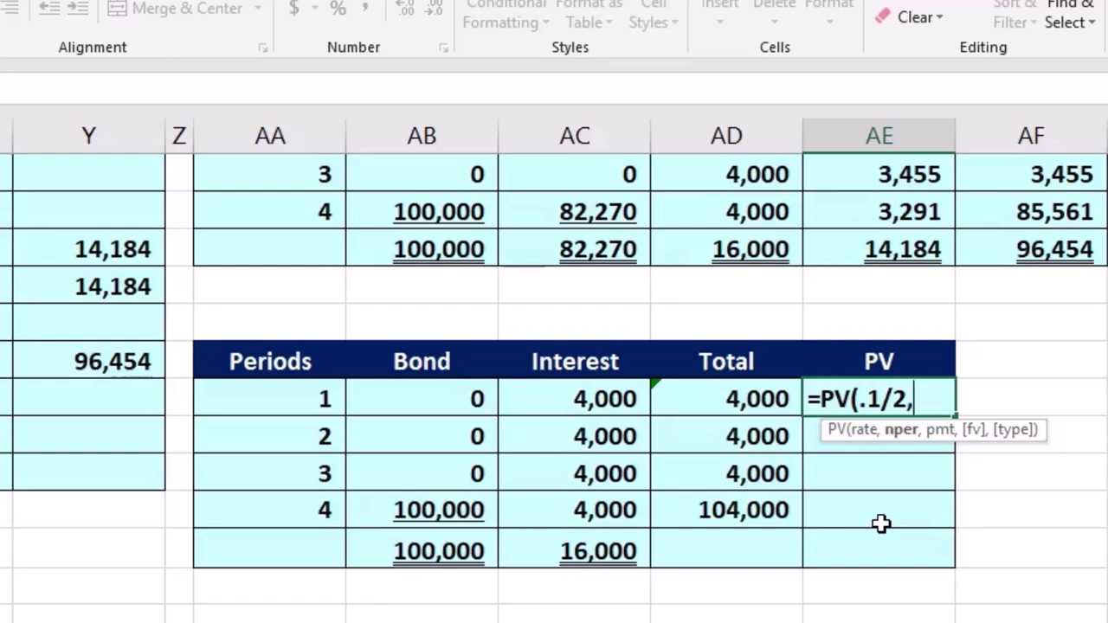
left_click(321, 400)
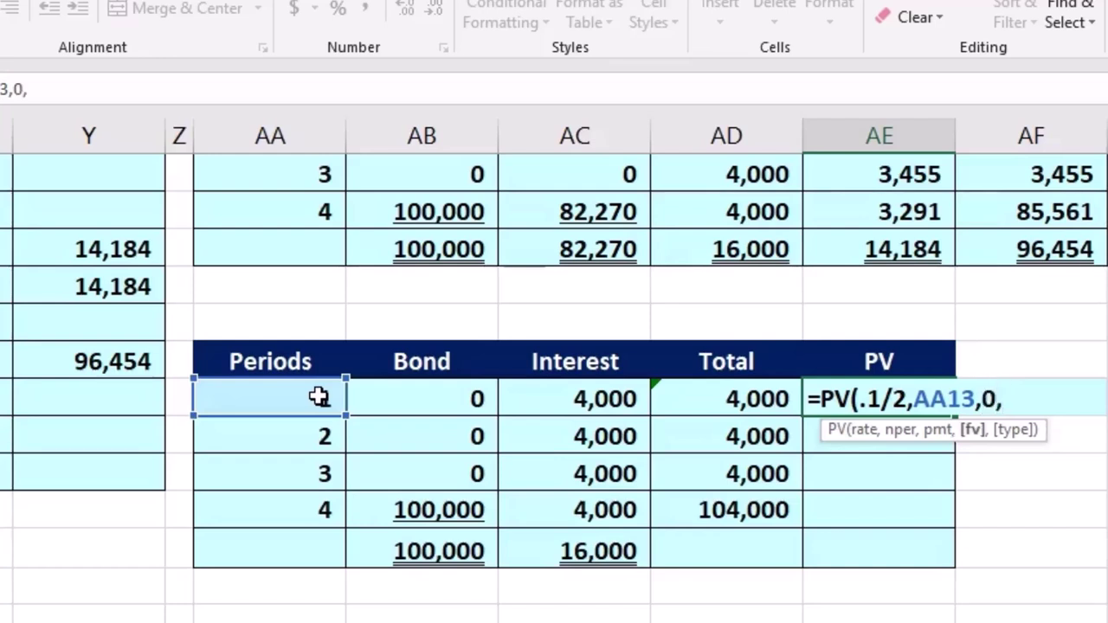
left_click(773, 392)
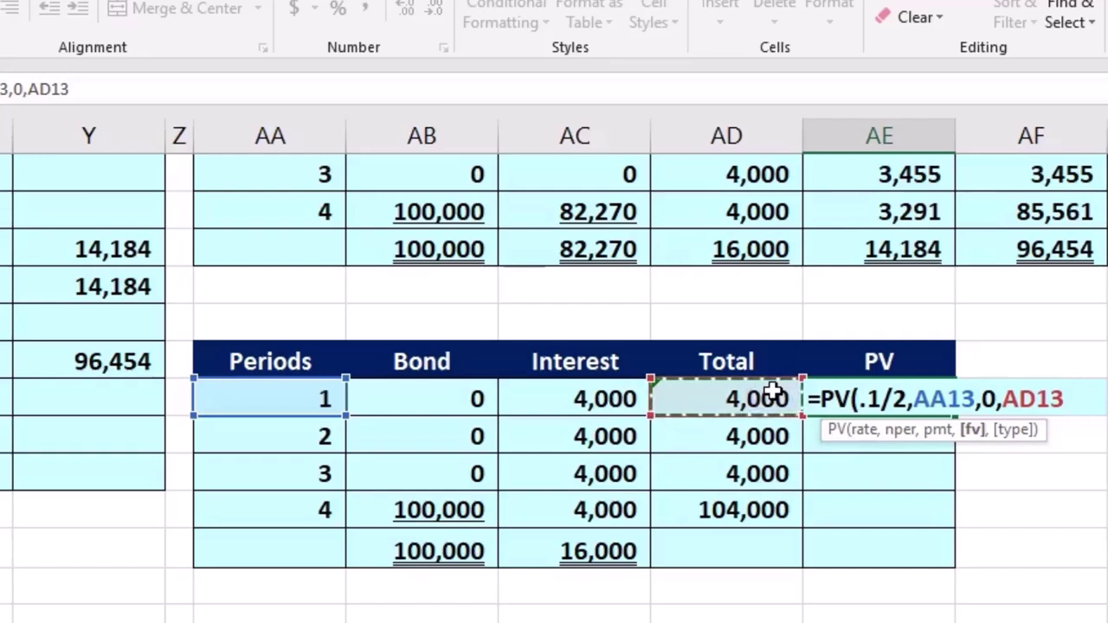
type(")")
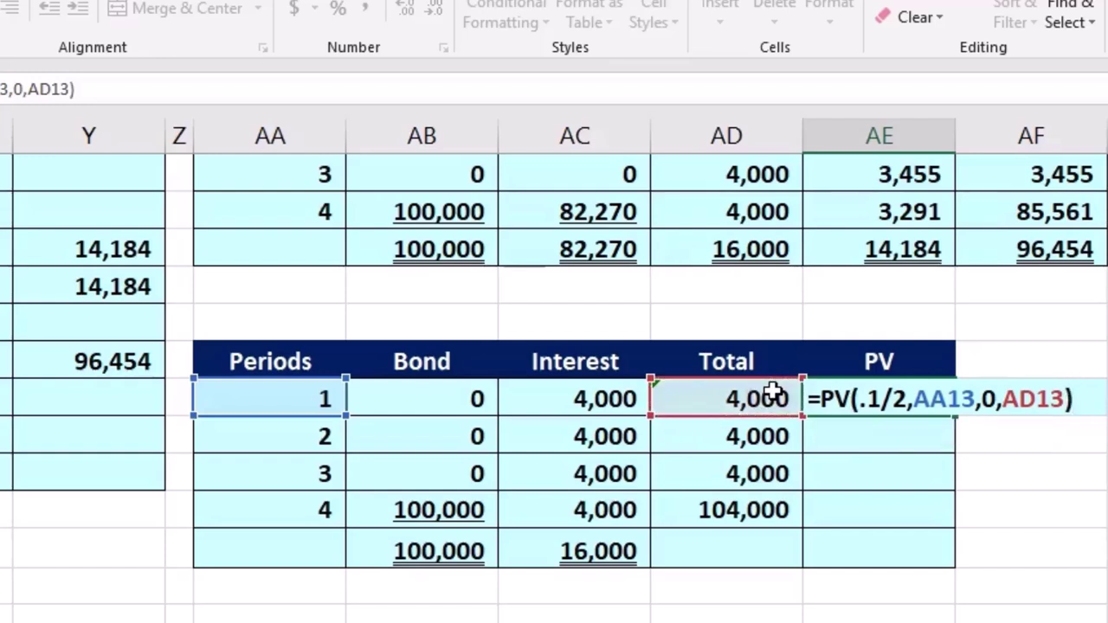
key("Return")
double_click(825, 400)
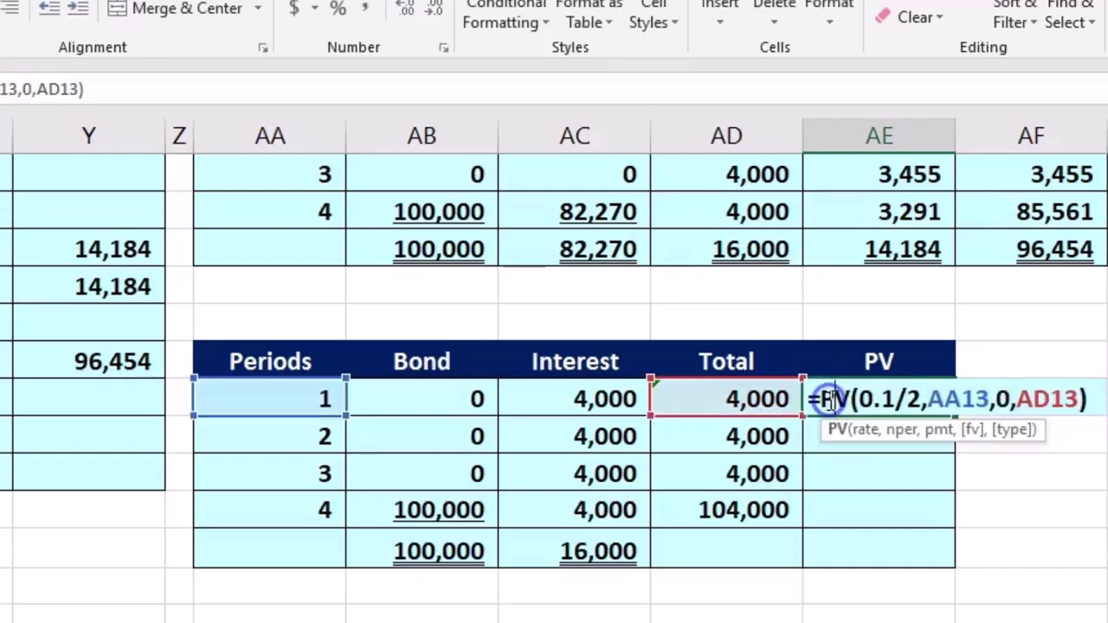
type("-")
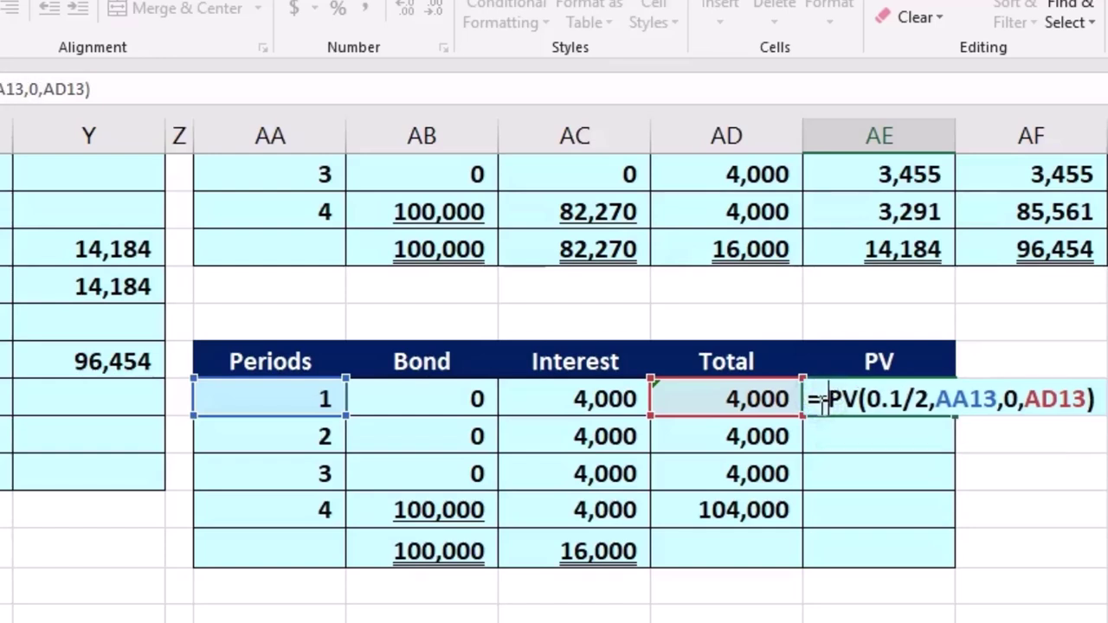
key("Return")
left_click(820, 404)
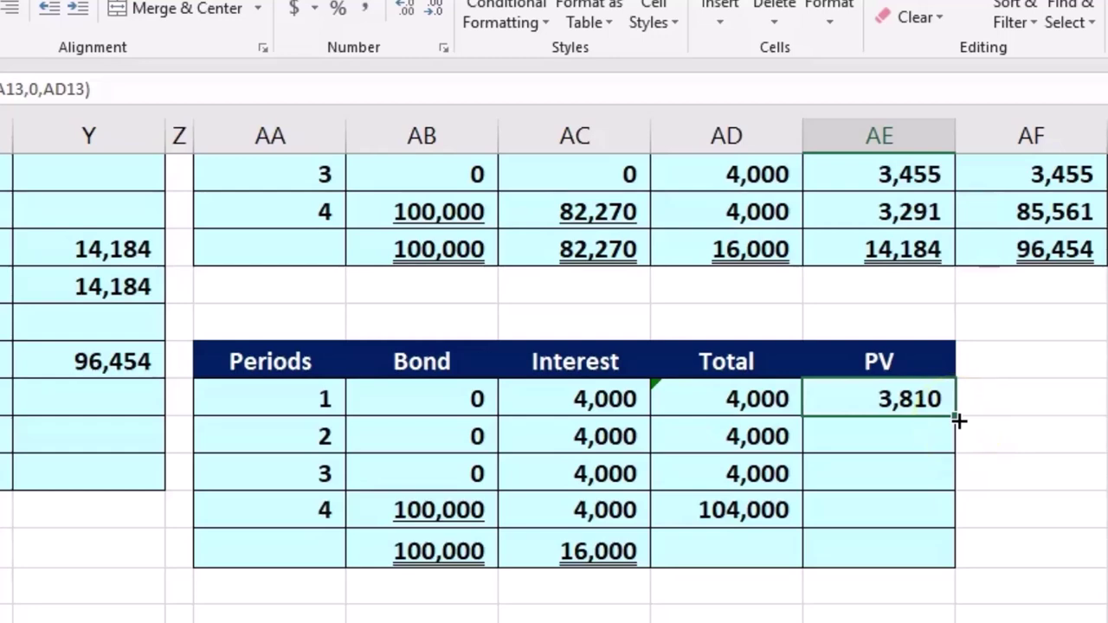
scroll(958, 420, "up", 3)
- Copy the period 1 PV formula down, giving 3,628, 3,455 and 85,561 for periods 2–4
left_click(1017, 252)
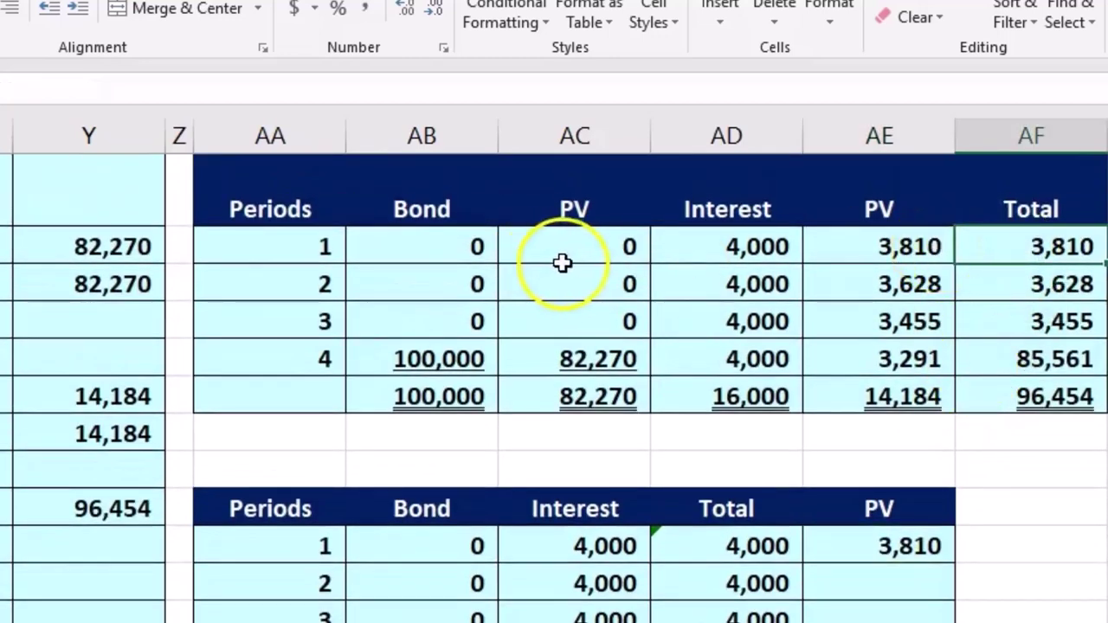
scroll(823, 433, "down", 2)
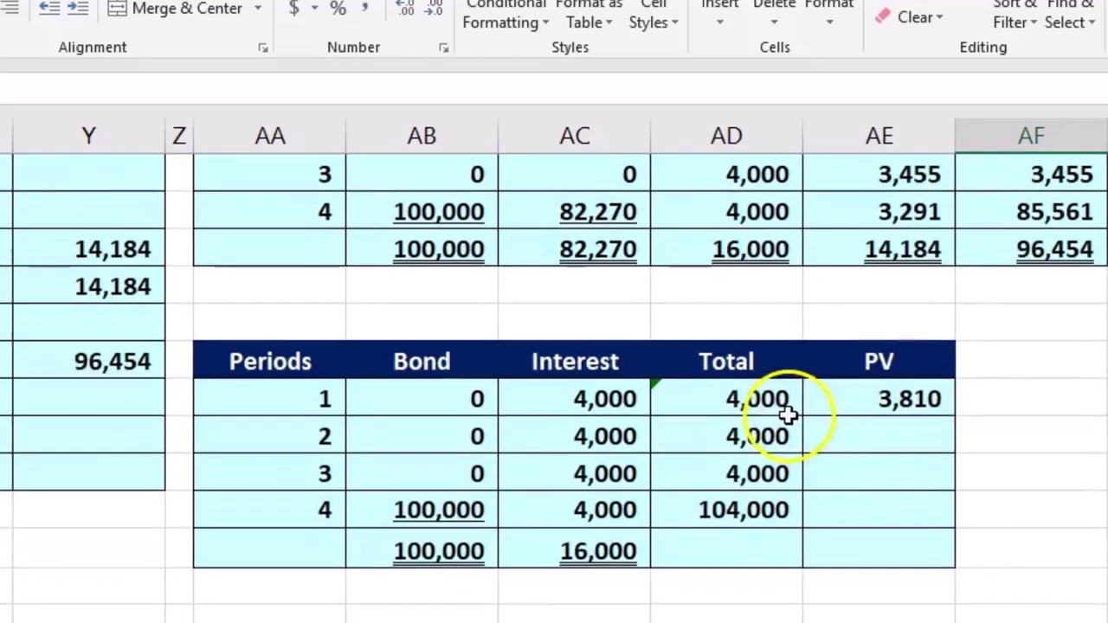
left_click(913, 402)
left_click_drag(949, 422, 946, 512)
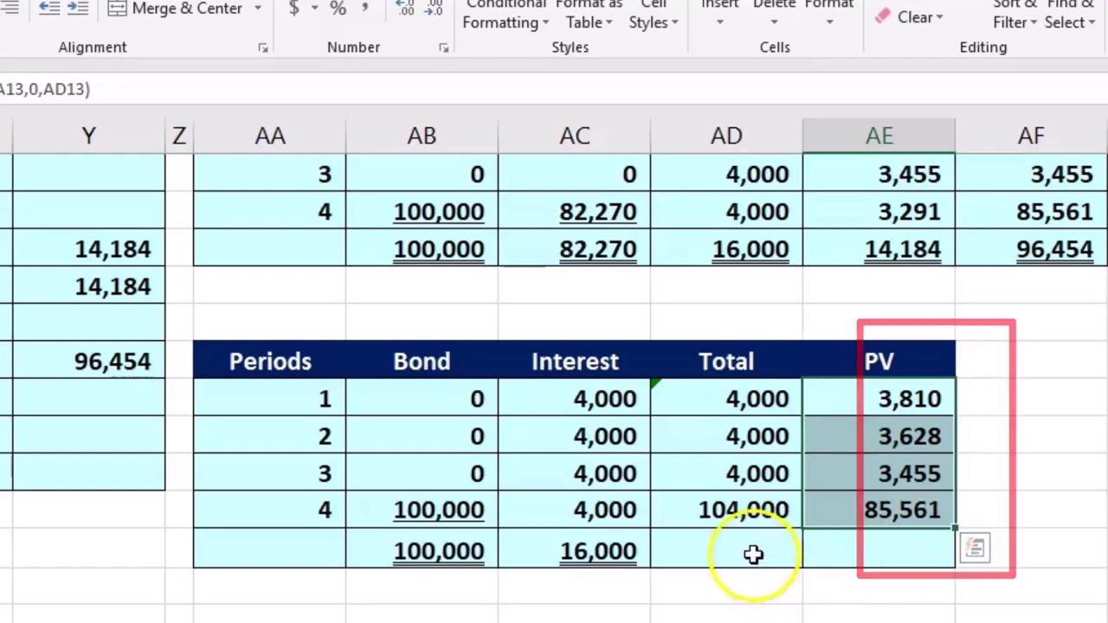
left_click(751, 551)
- Copy the grand-total sum across the Total and PV columns, yielding 116,000 and 96,454
left_click_drag(613, 511, 839, 525)
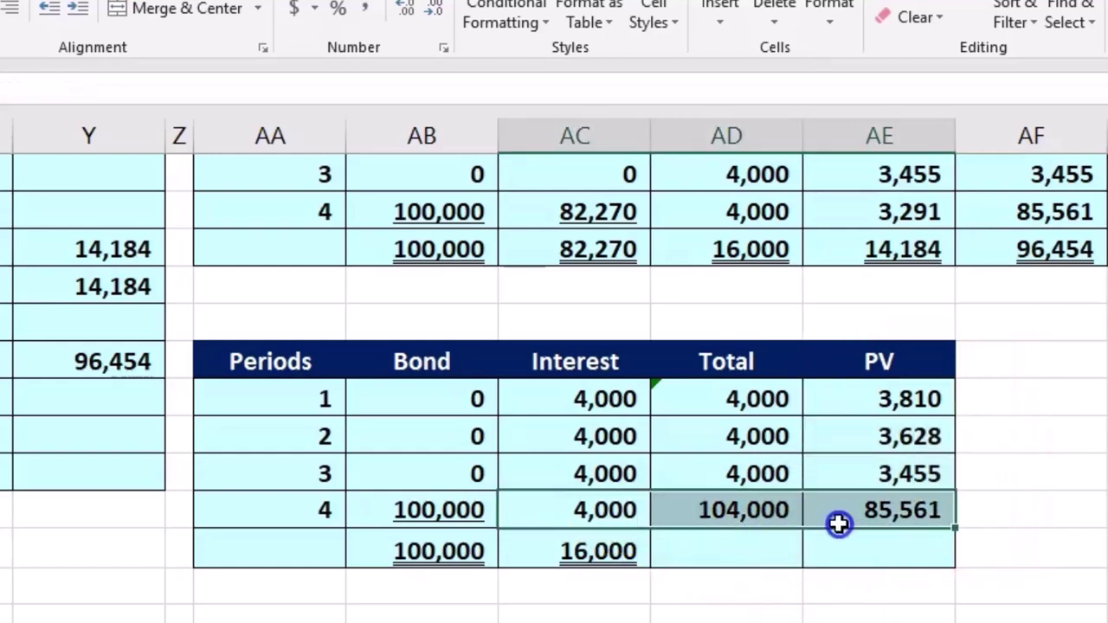
left_click(584, 563)
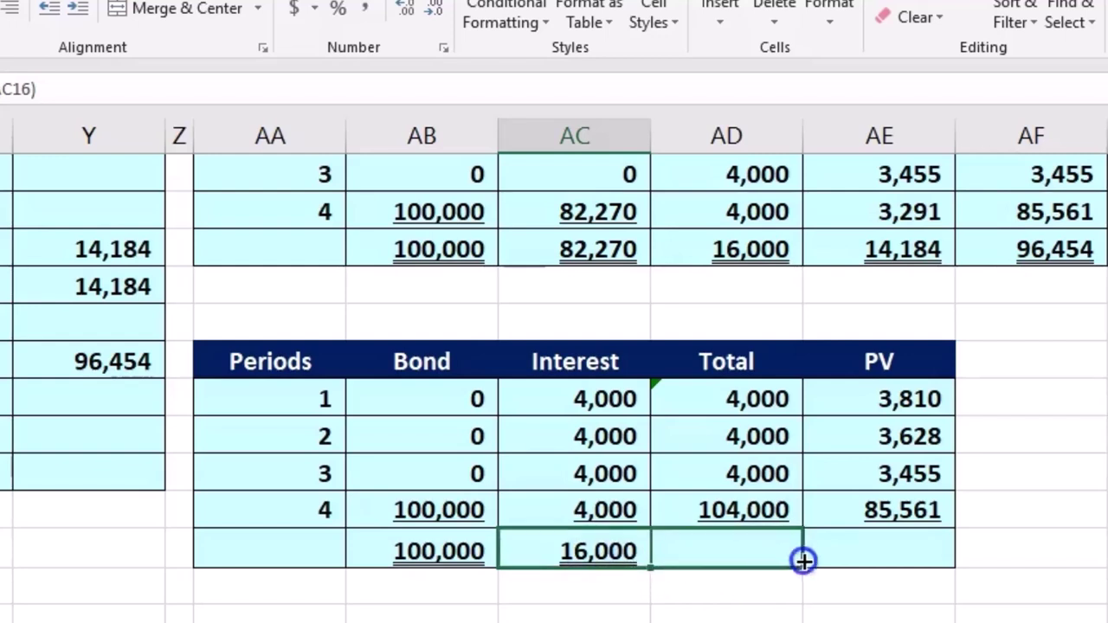
left_click_drag(648, 567, 883, 566)
left_click(853, 617)
left_click(760, 559)
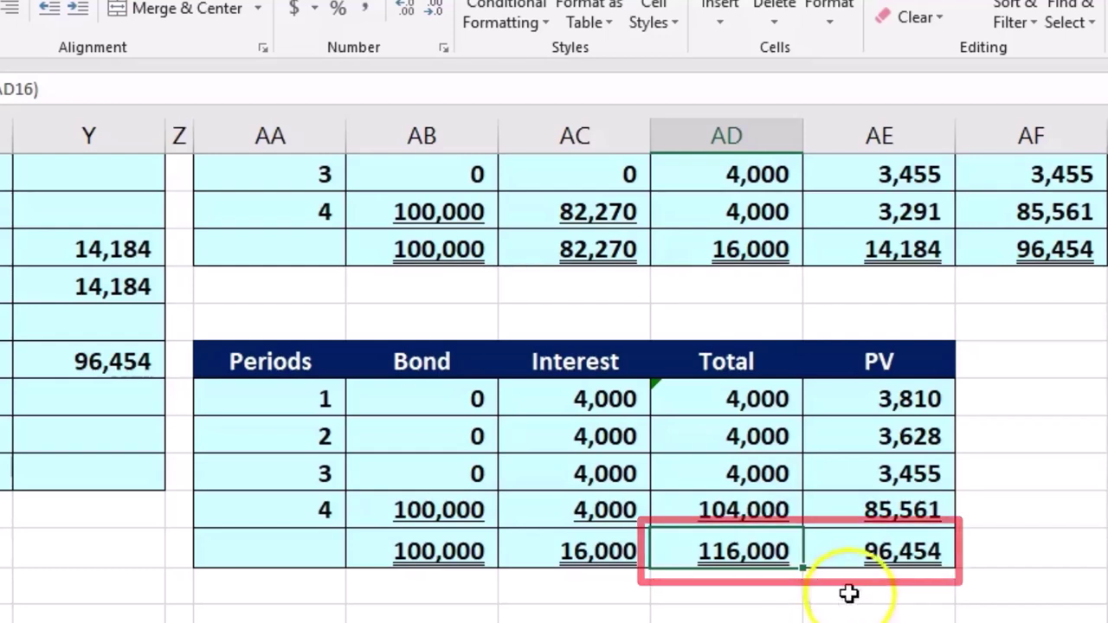
left_click(875, 551)
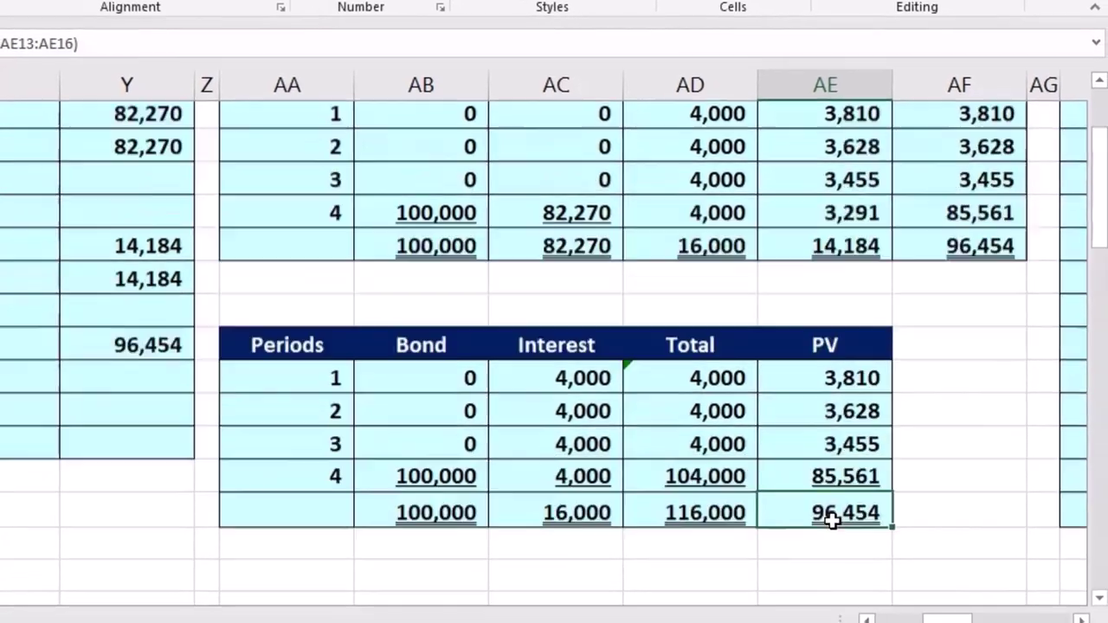
scroll(836, 517, "up", 2)
- Paste the Cash account name as a value into the journal and debit it 96,454 from the PV total
left_click(1076, 615)
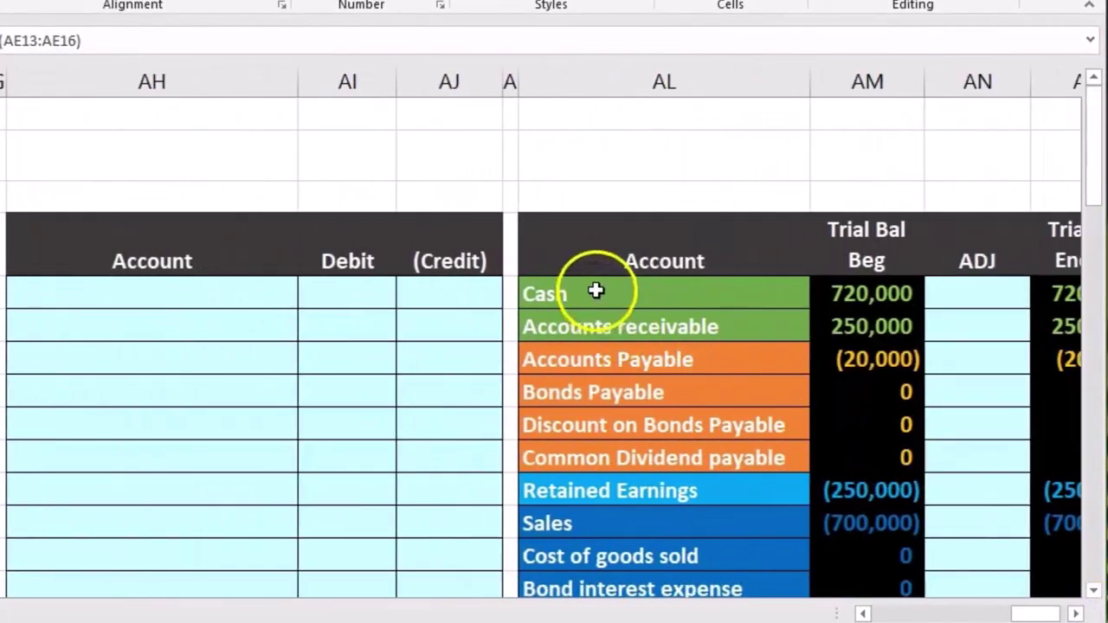
right_click(596, 291)
left_click(624, 329)
left_click(238, 286)
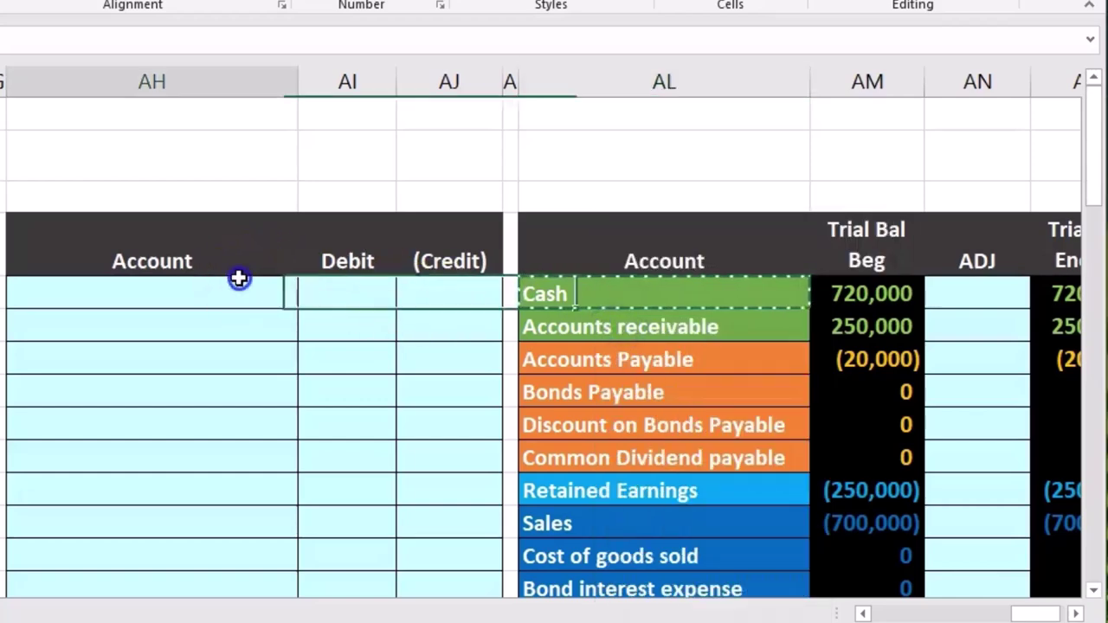
right_click(248, 289)
left_click(350, 387)
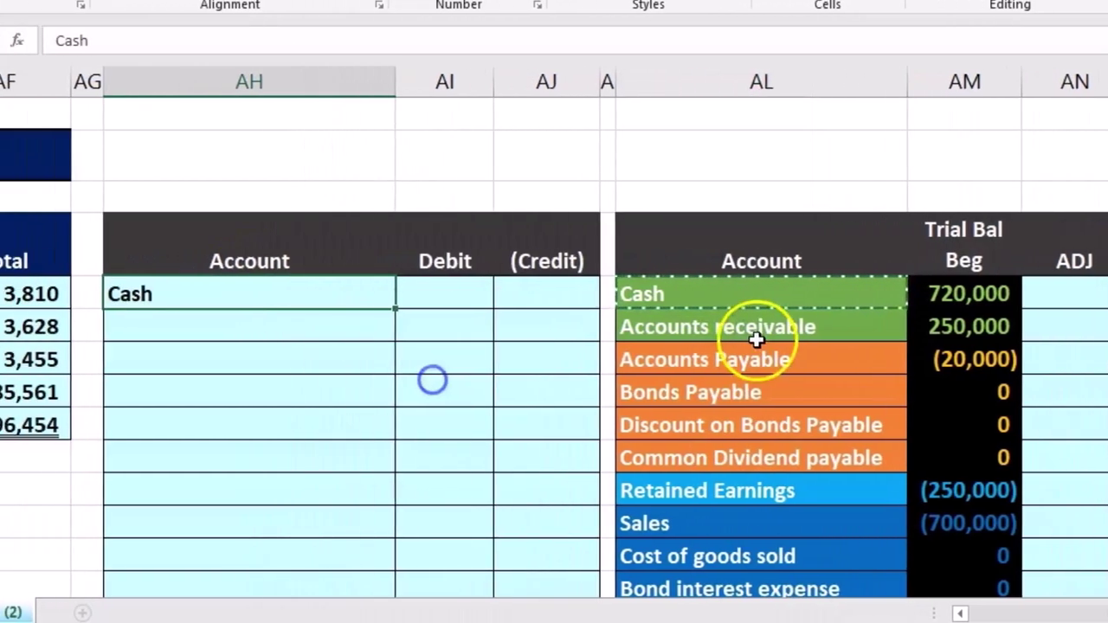
left_click(363, 293)
type("+")
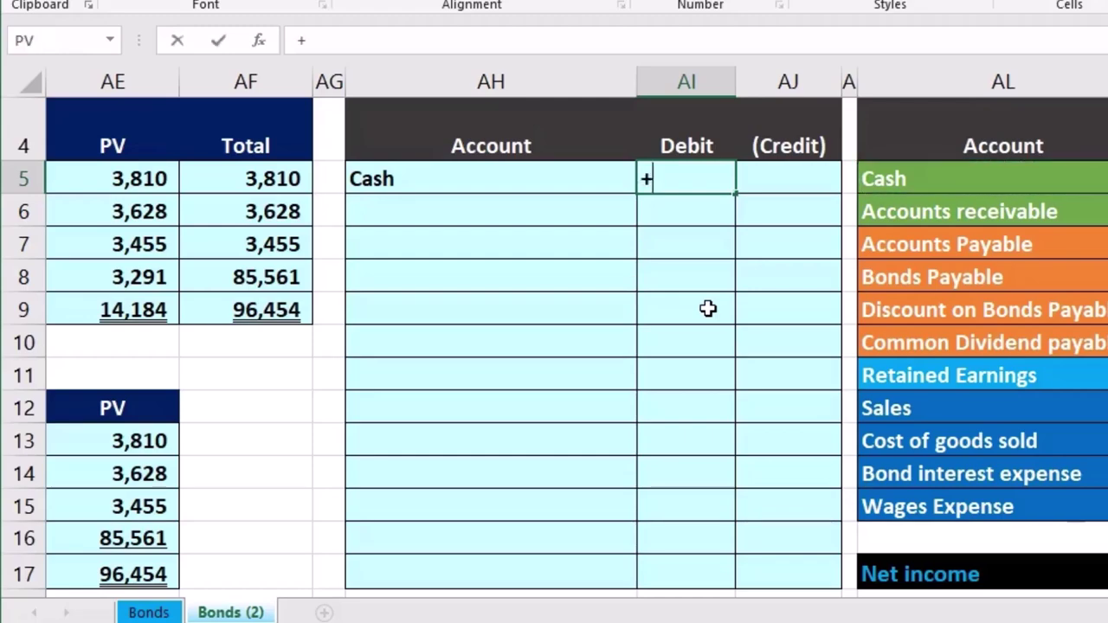
left_click(136, 569)
key("Return")
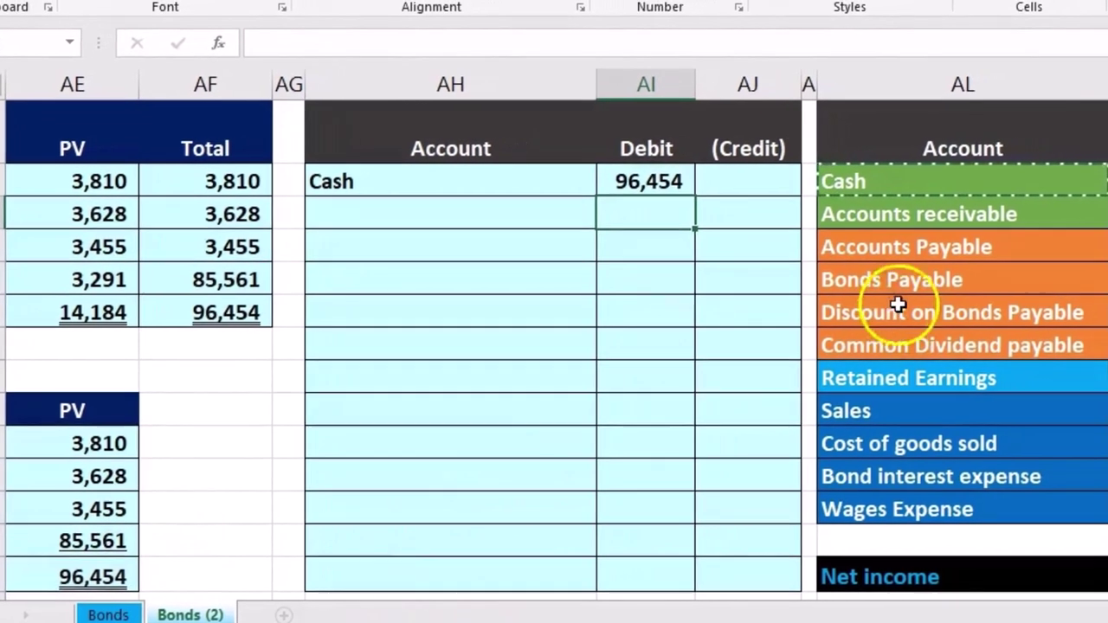
- Paste Bonds Payable as a value on the second journal line and credit it (100,000)
left_click(897, 281)
right_click(900, 281)
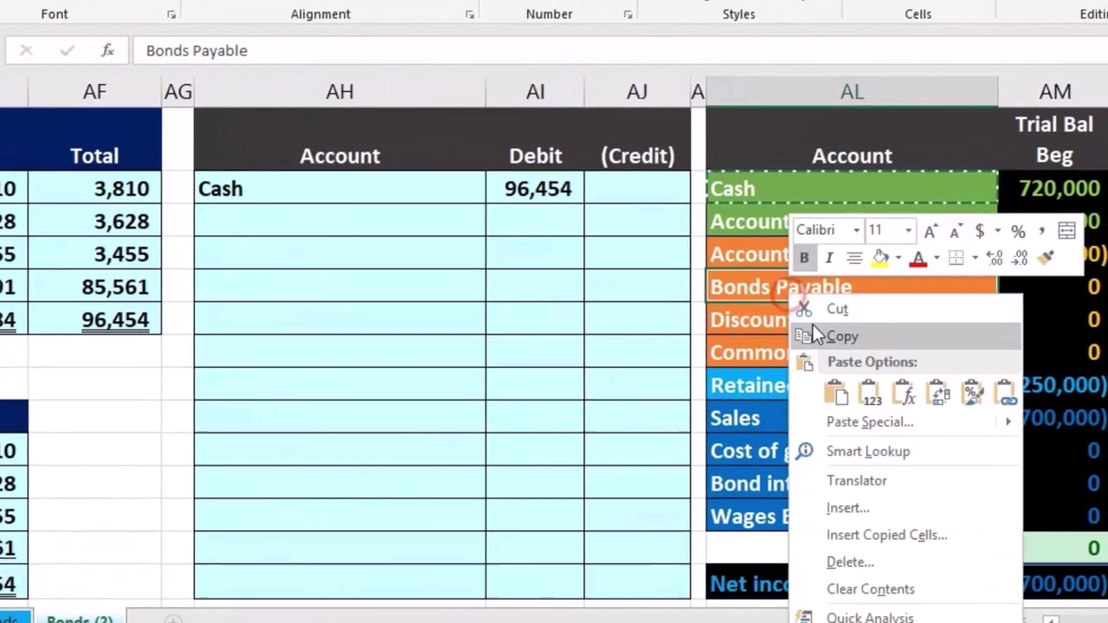
left_click(922, 351)
right_click(545, 210)
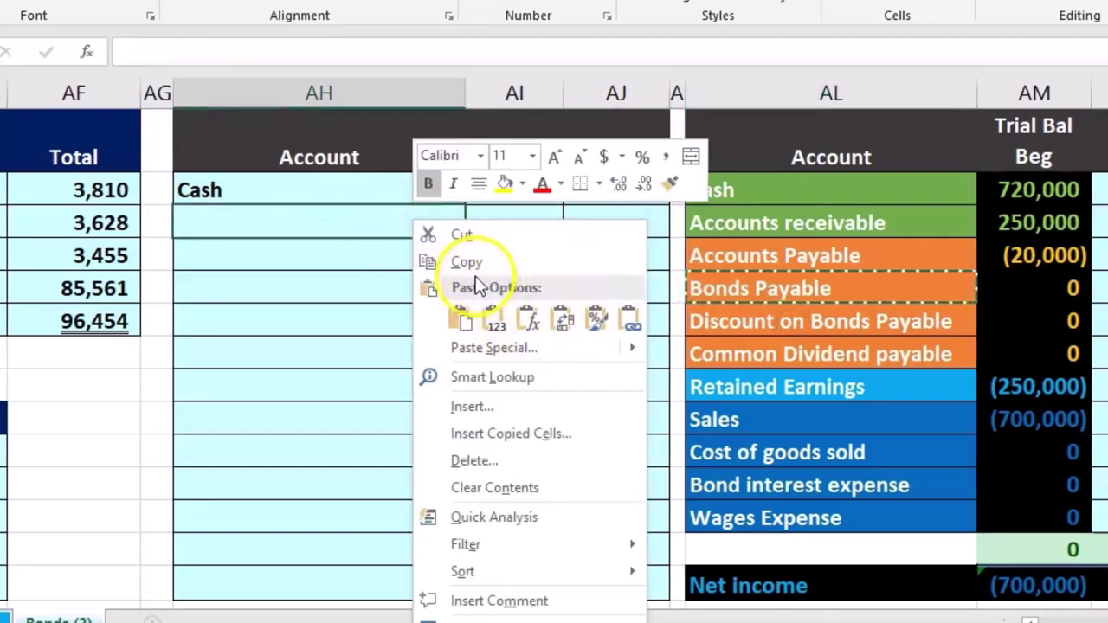
left_click(494, 321)
left_click(622, 223)
type("-100000")
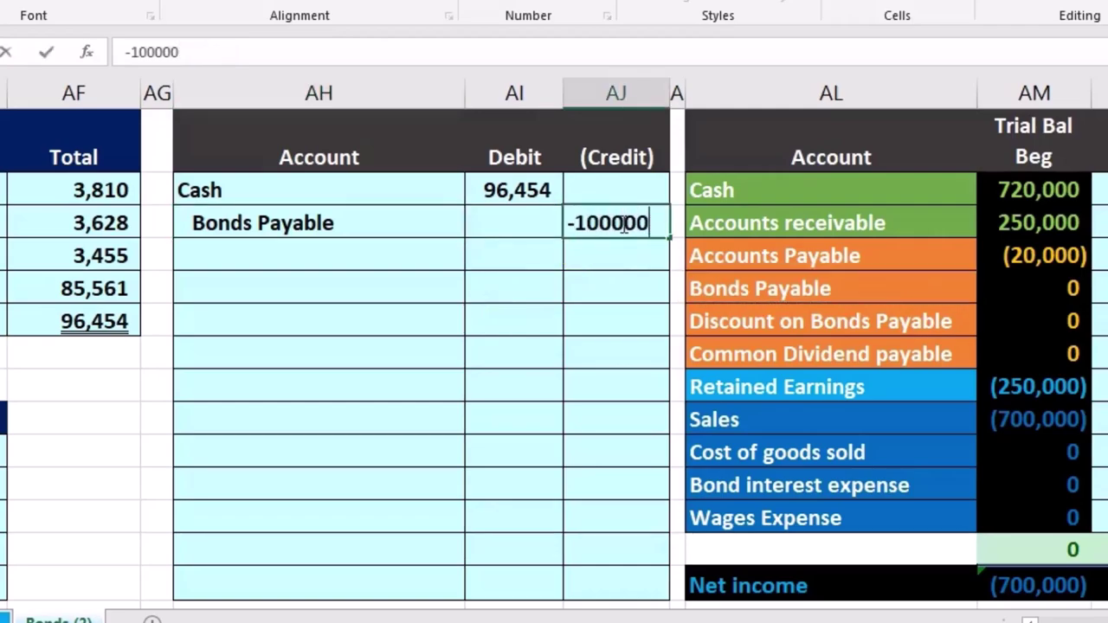
key("Return")
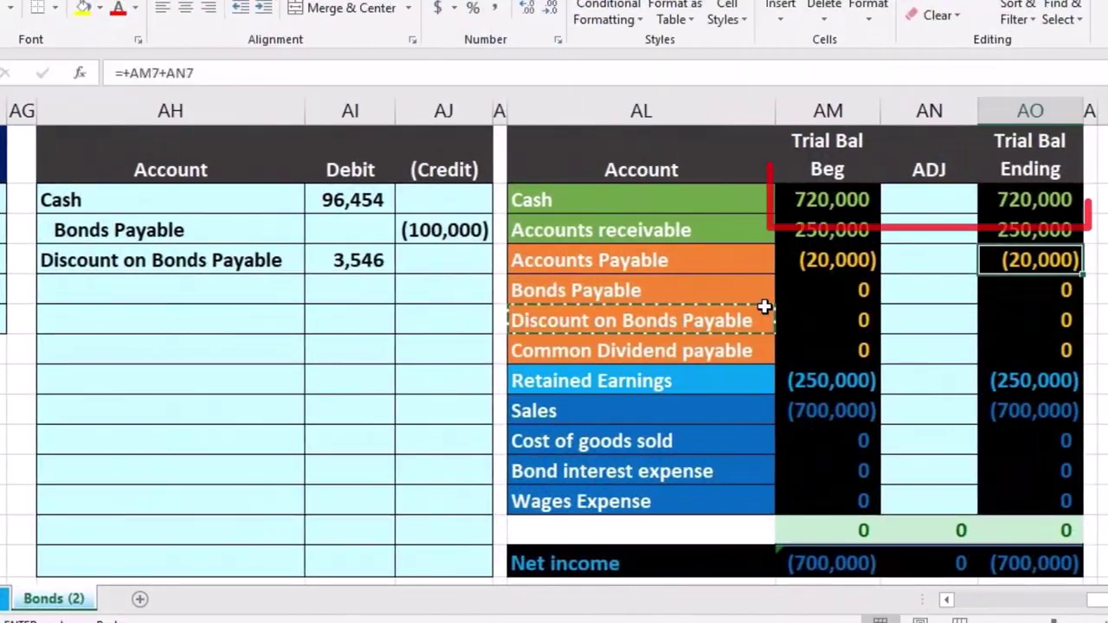
- Link the Cash adjustment to the 96,454 debit and Bonds Payable's to the (100,000) credit
type("+")
key("Left")
key("Left")
key("Left")
key("Left")
key("Left")
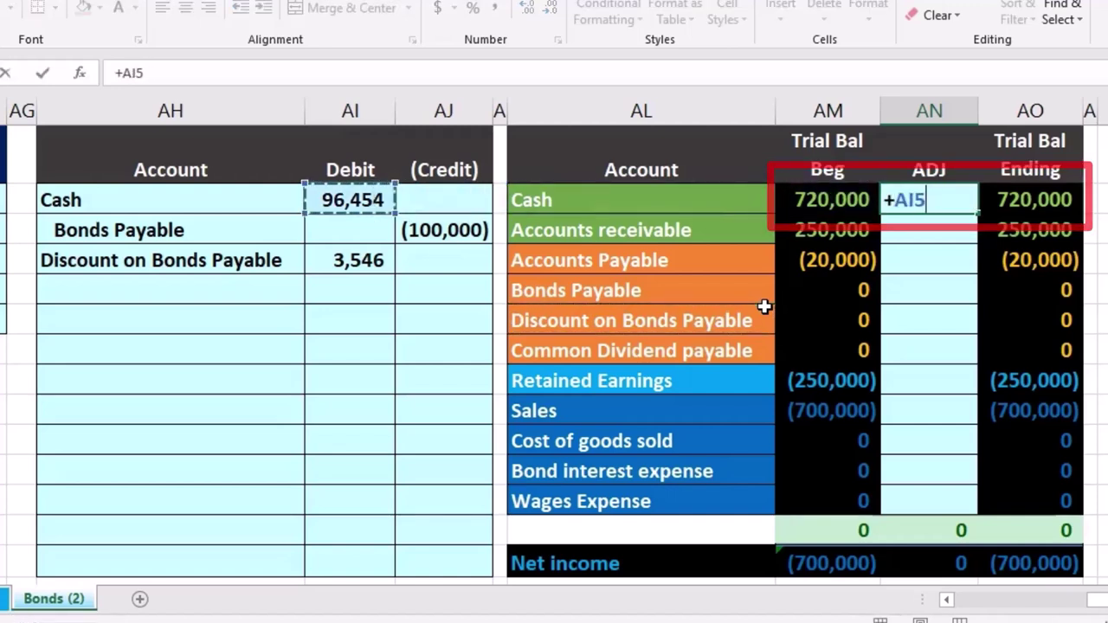
key("Return")
key("Down")
key("Down")
key("Left")
key("Left")
key("Left")
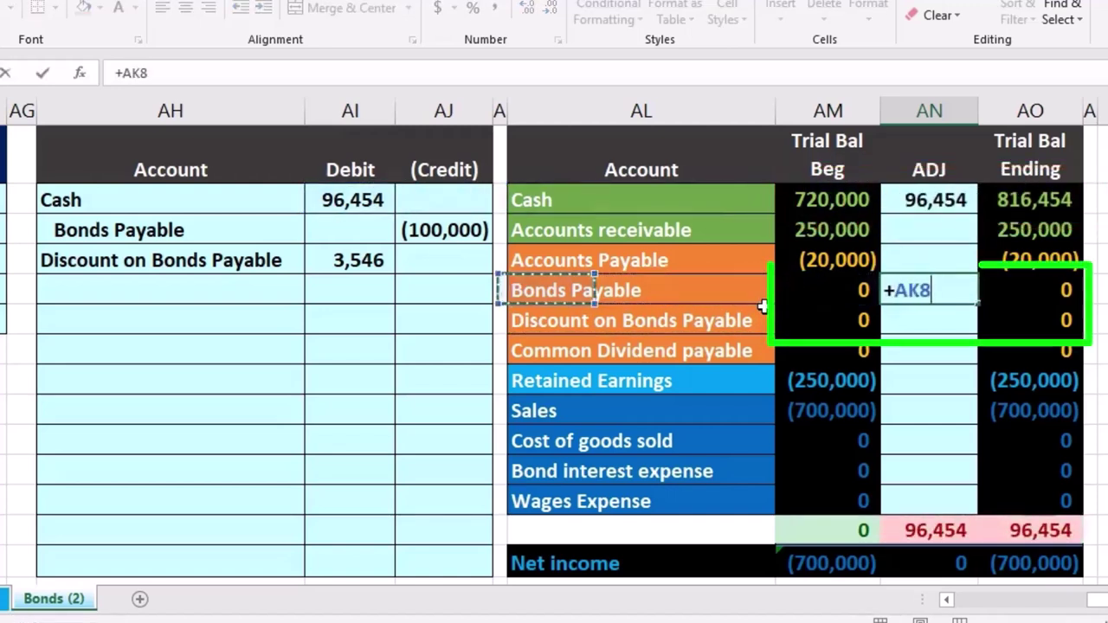
key("Left")
key("Up")
key("Up")
key("Return")
- Link the Discount on Bonds Payable adjustment to the 3,546 debit and review the ending balances
type("+")
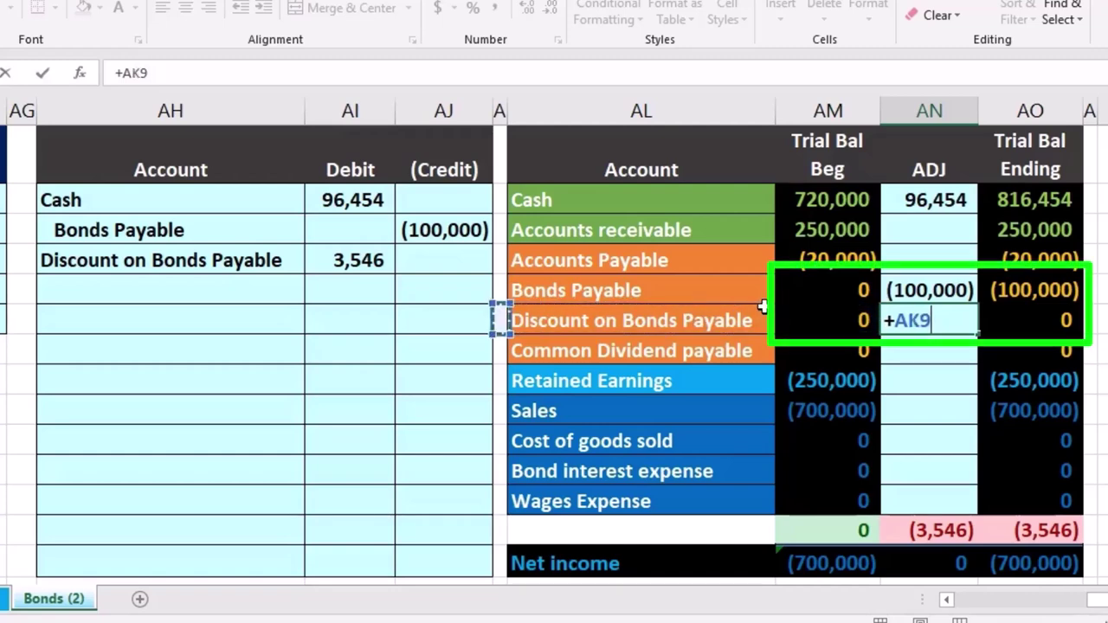
key("Left")
key("Left")
key("Up")
key("Up")
key("Return")
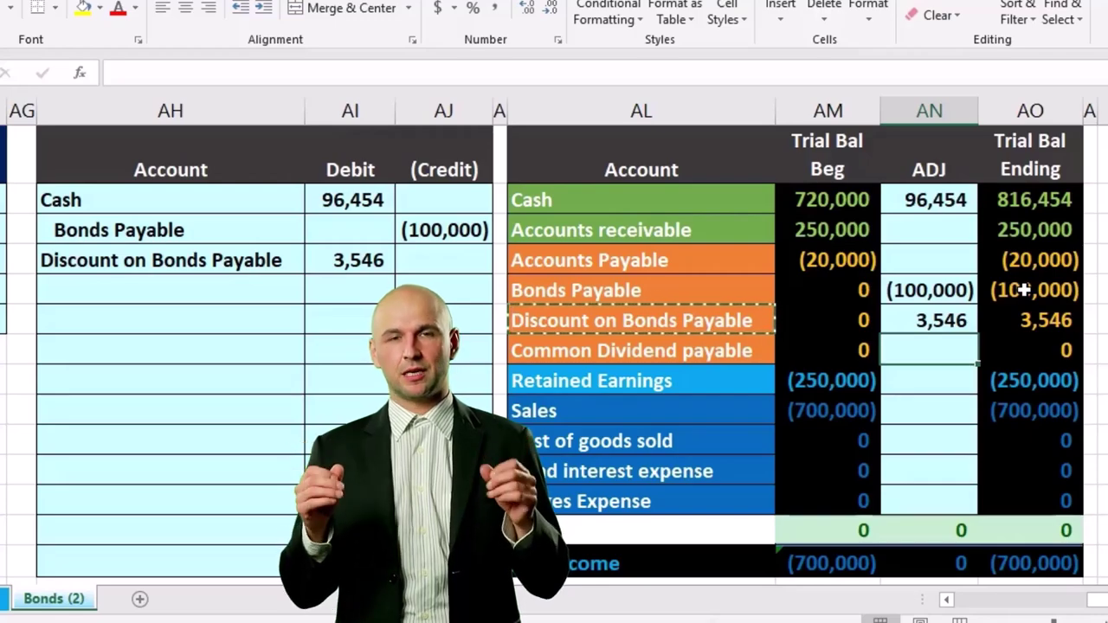
left_click(1026, 290)
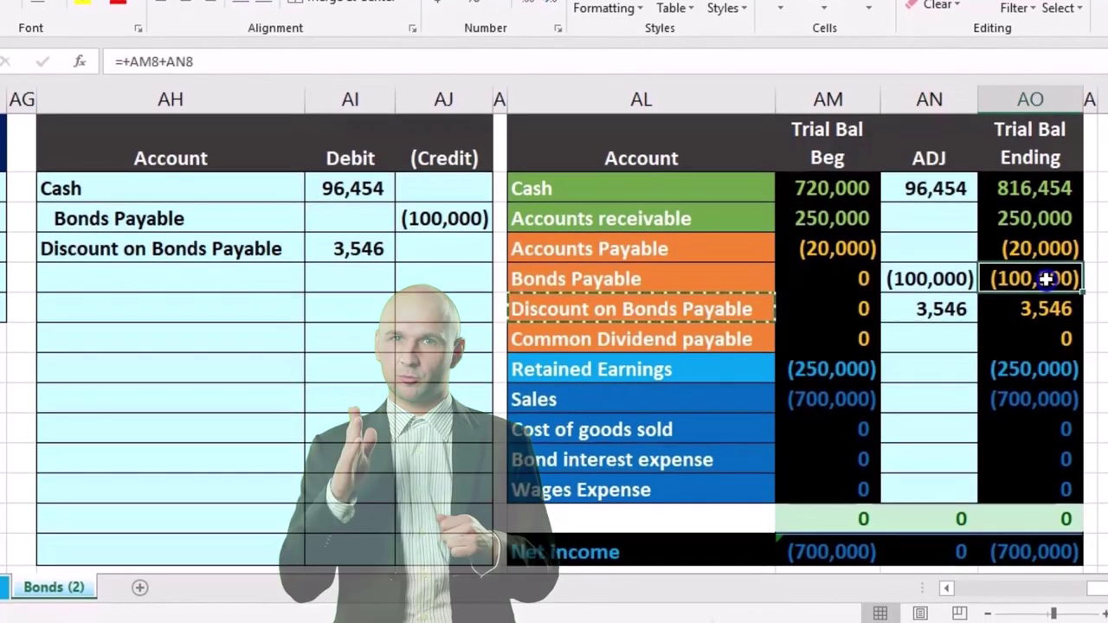
left_click_drag(1046, 279, 1046, 309)
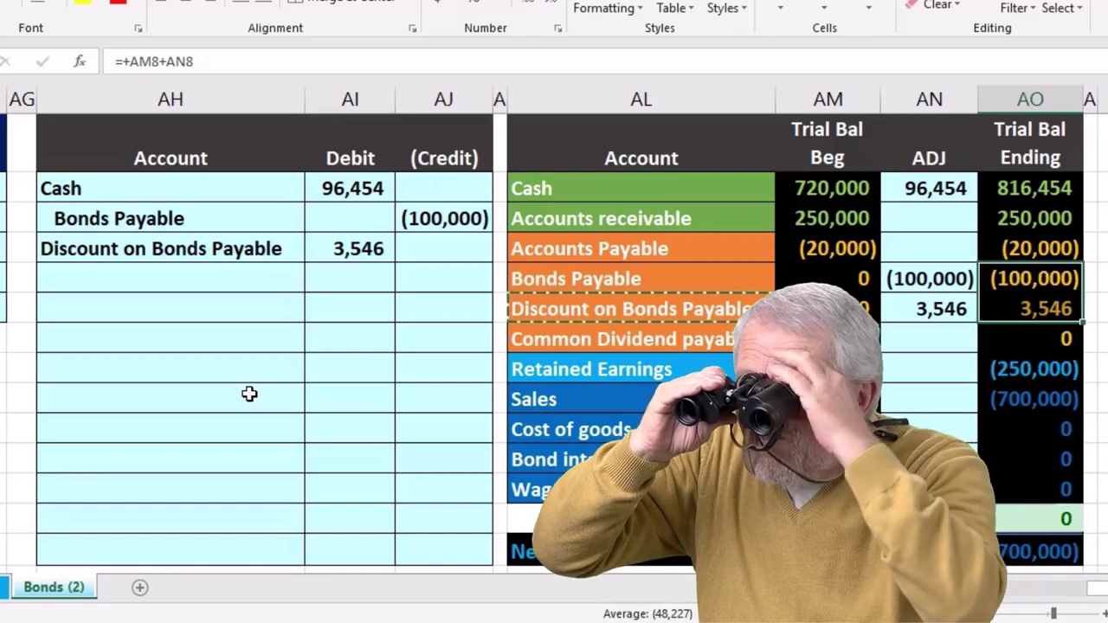
left_click(946, 588)
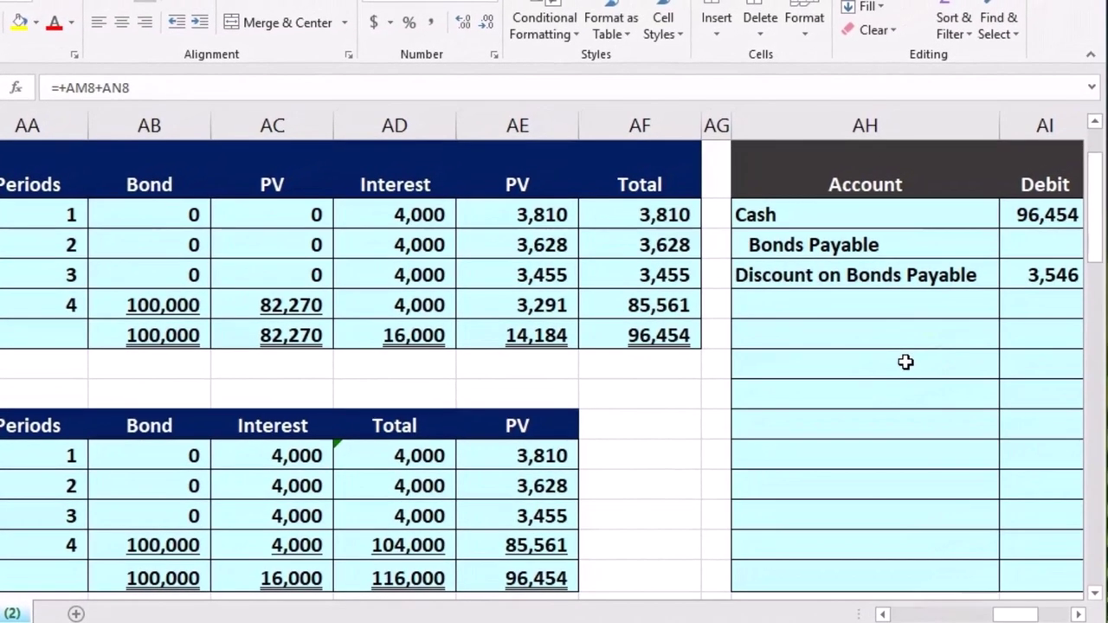
left_click(889, 615)
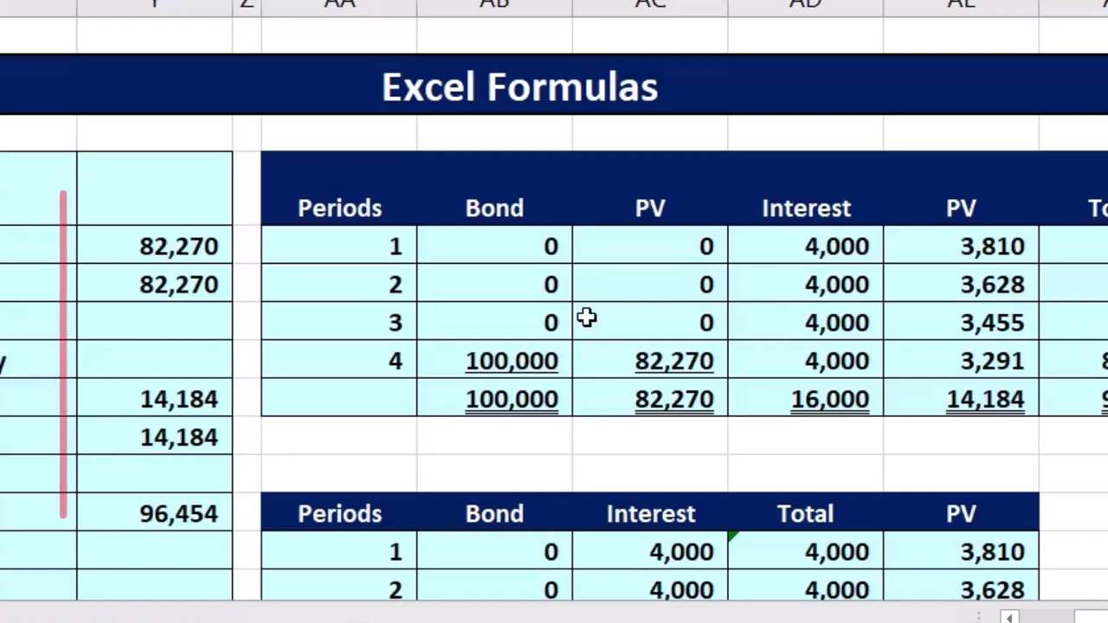
left_click(582, 321)
left_click(171, 286)
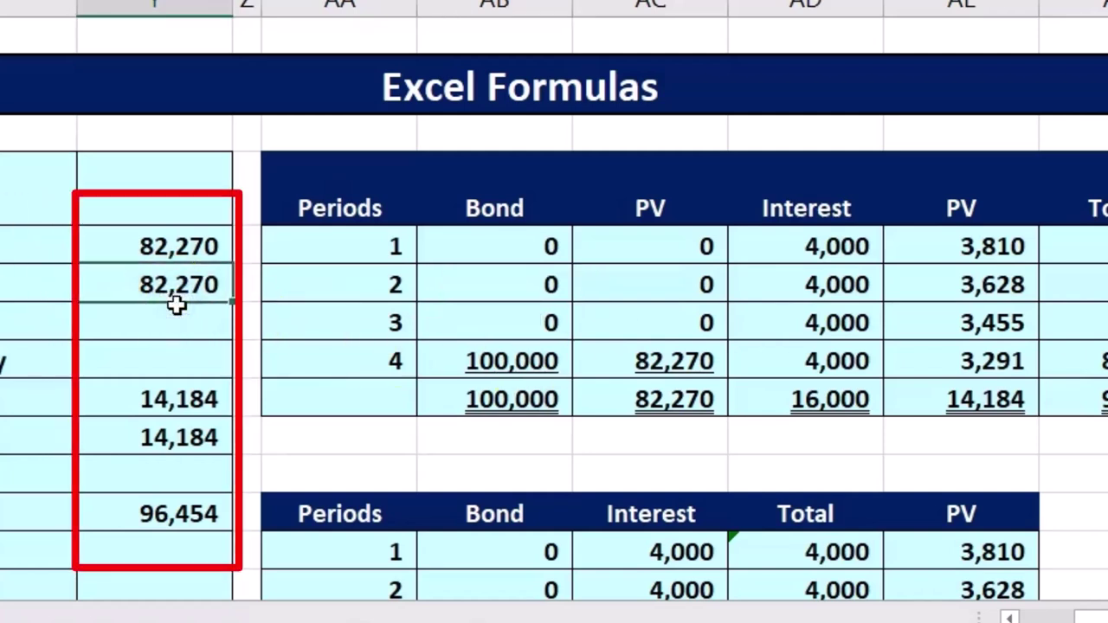
left_click(178, 313)
left_click(182, 511)
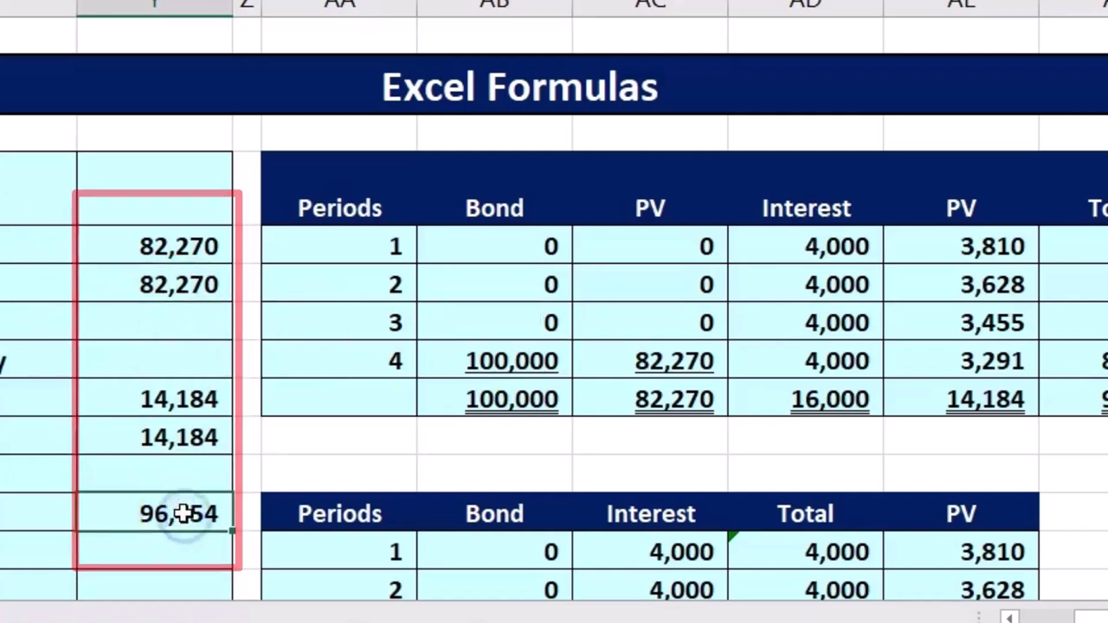
left_click(185, 442)
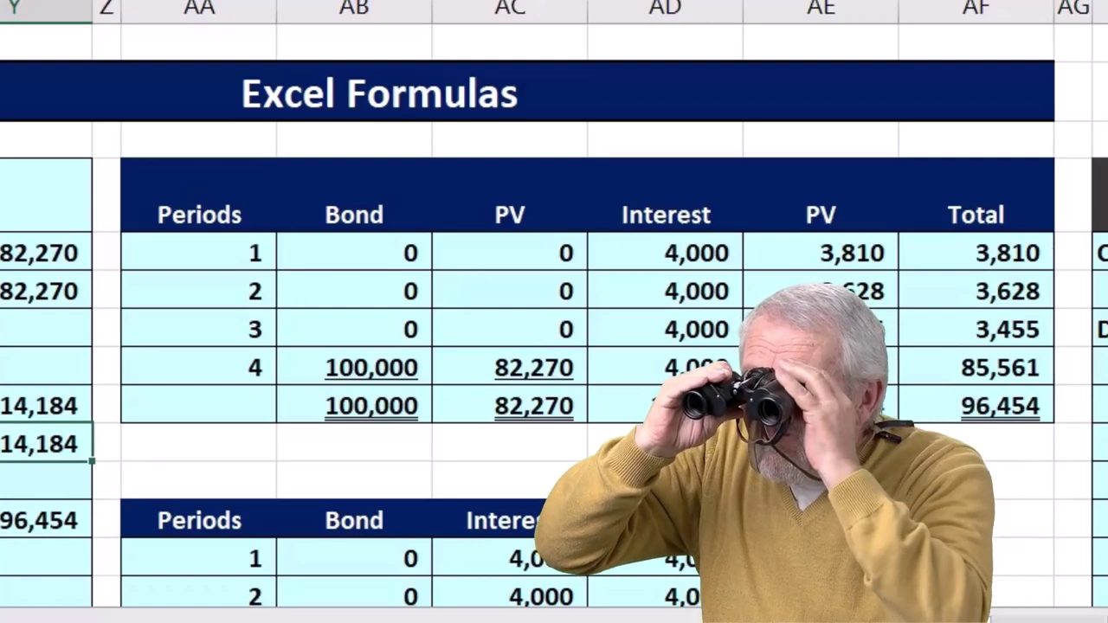
left_click(935, 241)
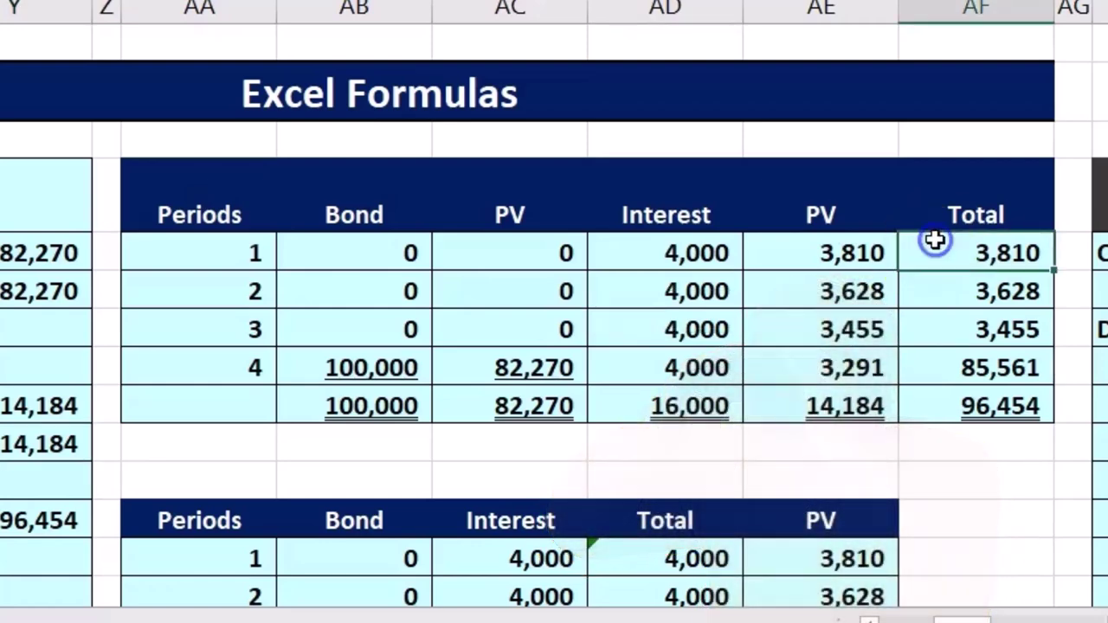
key("Down")
key("Down")
key("Down")
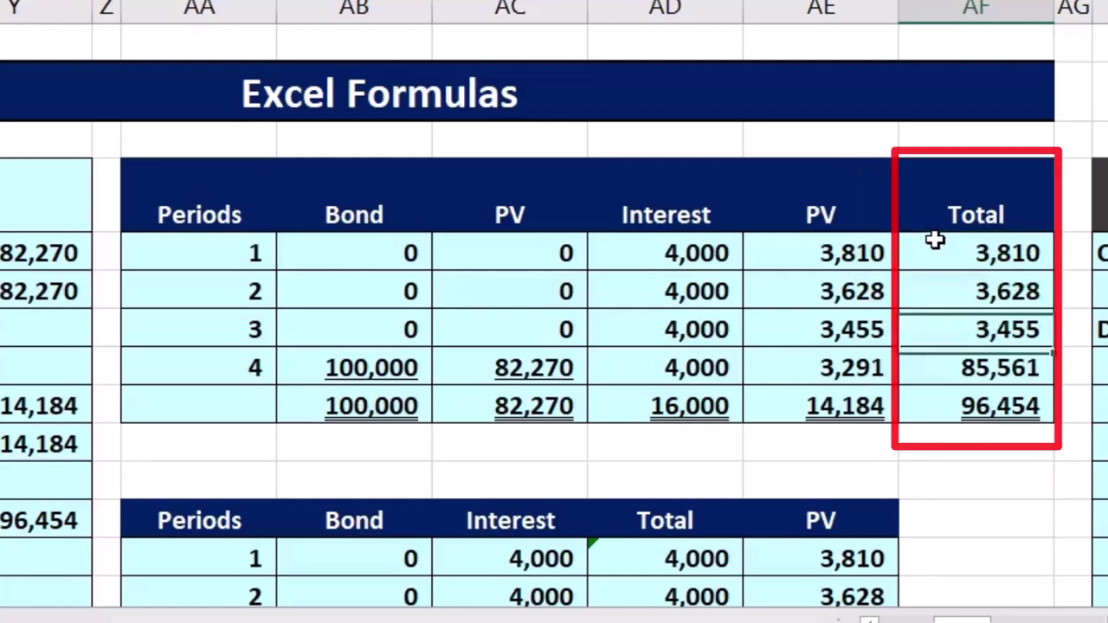
key("Right")
key("Right")
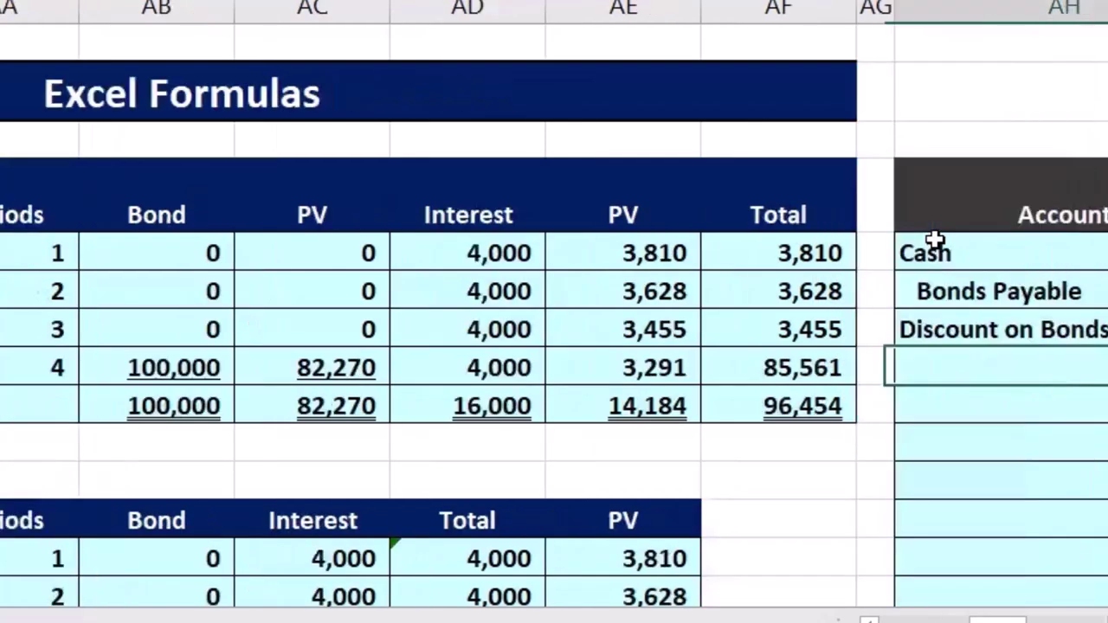